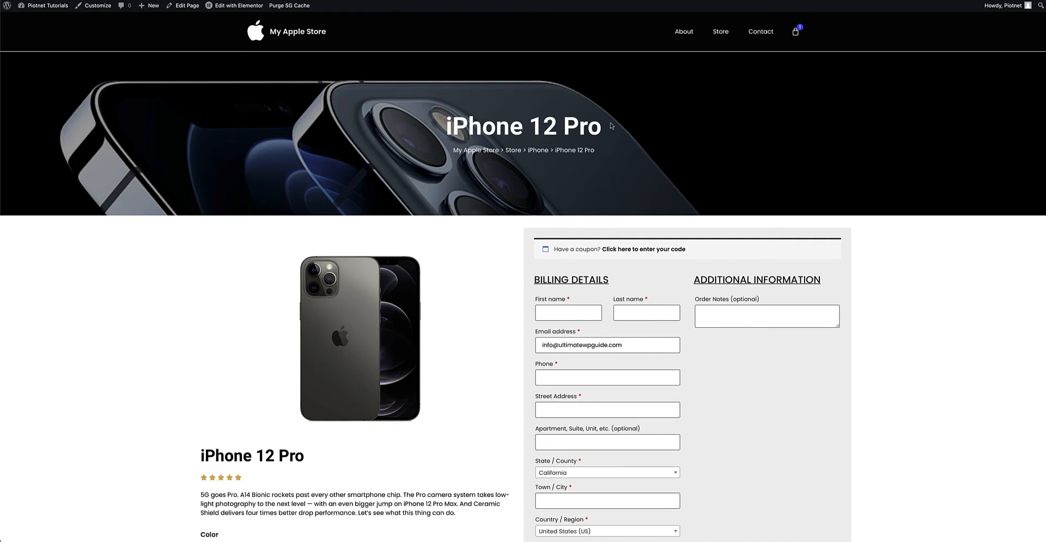
Try the Graphite, Silver and Gold colors for the iPhone 12 Pro and switch back to Blue.
scroll(467, 266, down, 5)
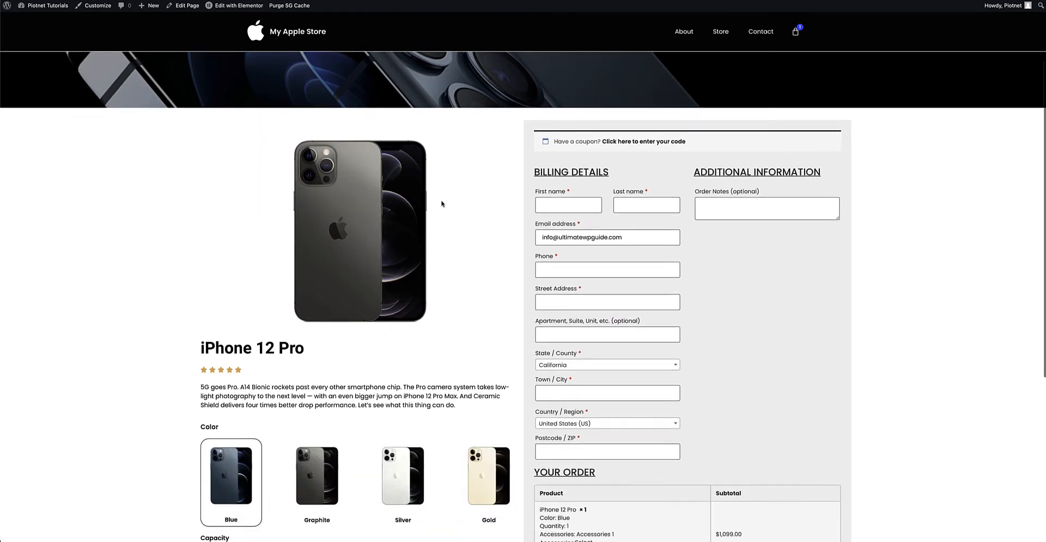
scroll(449, 251, down, 2)
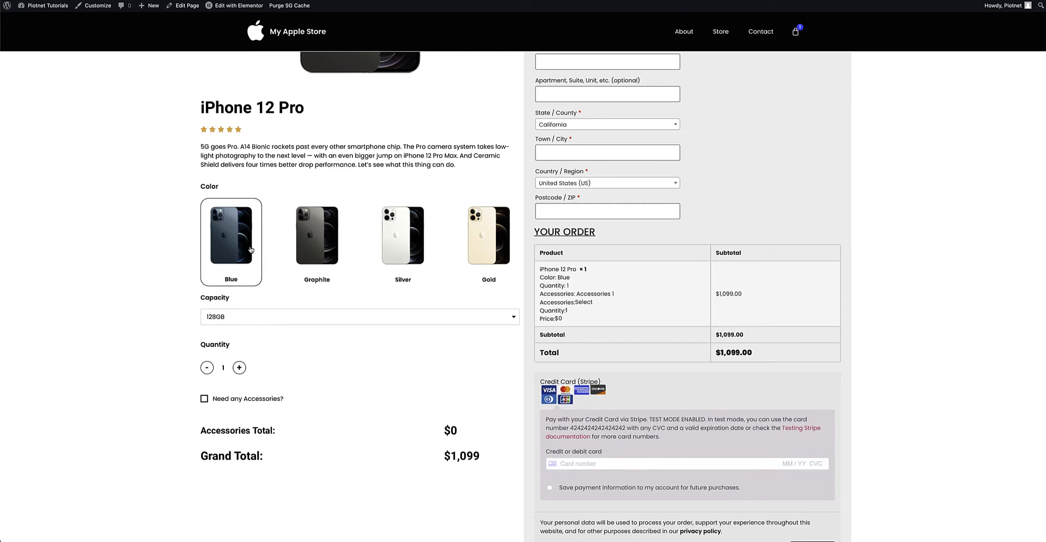
click(328, 247)
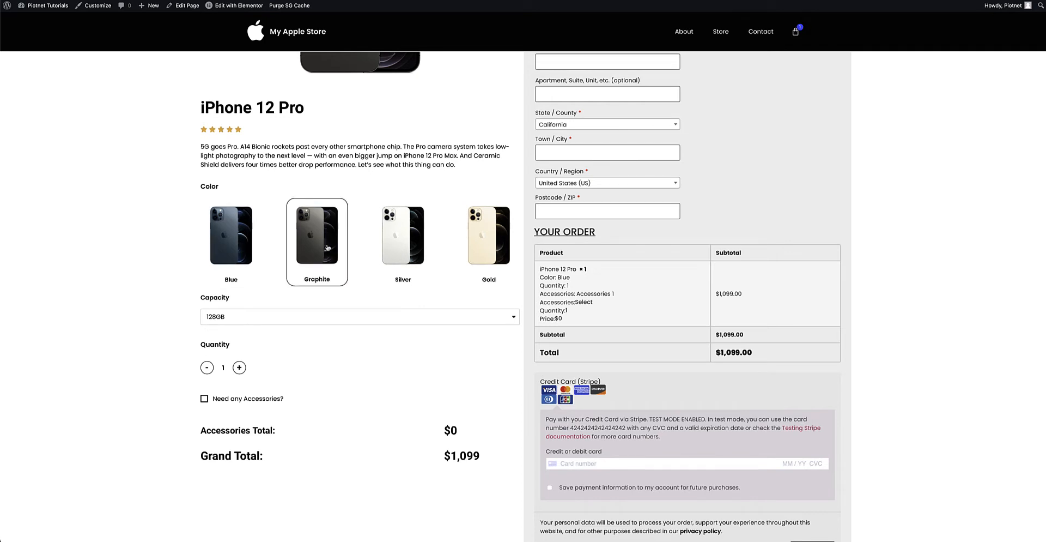
click(398, 243)
click(488, 245)
click(392, 243)
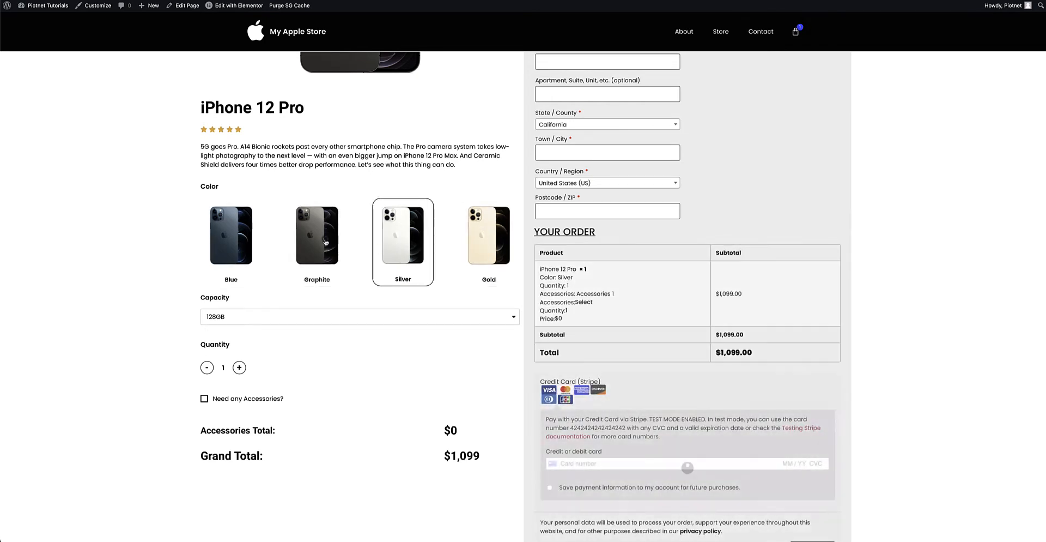
click(314, 240)
click(237, 235)
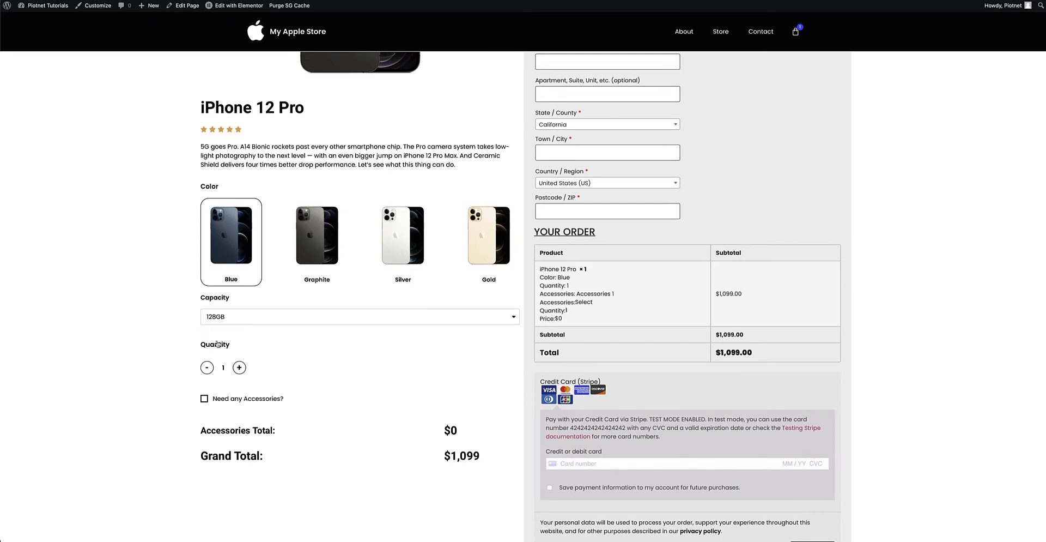
Set the iPhone 12 Pro's capacity to 512GB and its quantity to 2.
click(230, 317)
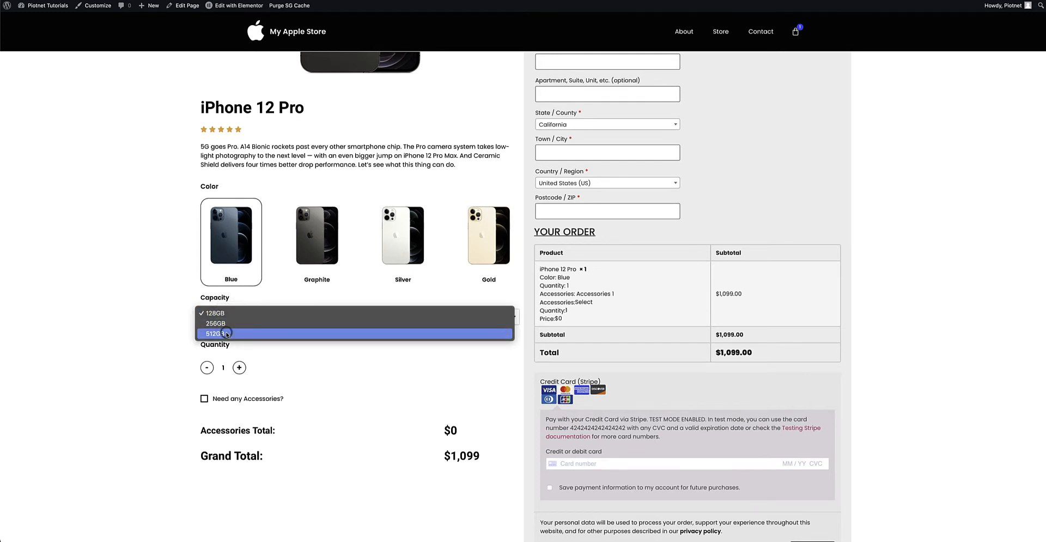
click(224, 333)
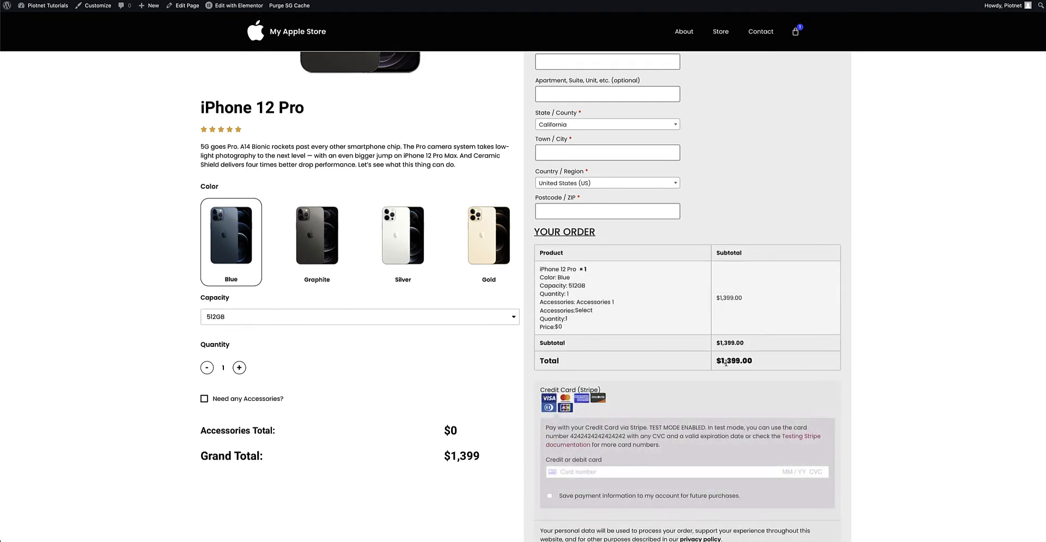
click(240, 368)
click(240, 368)
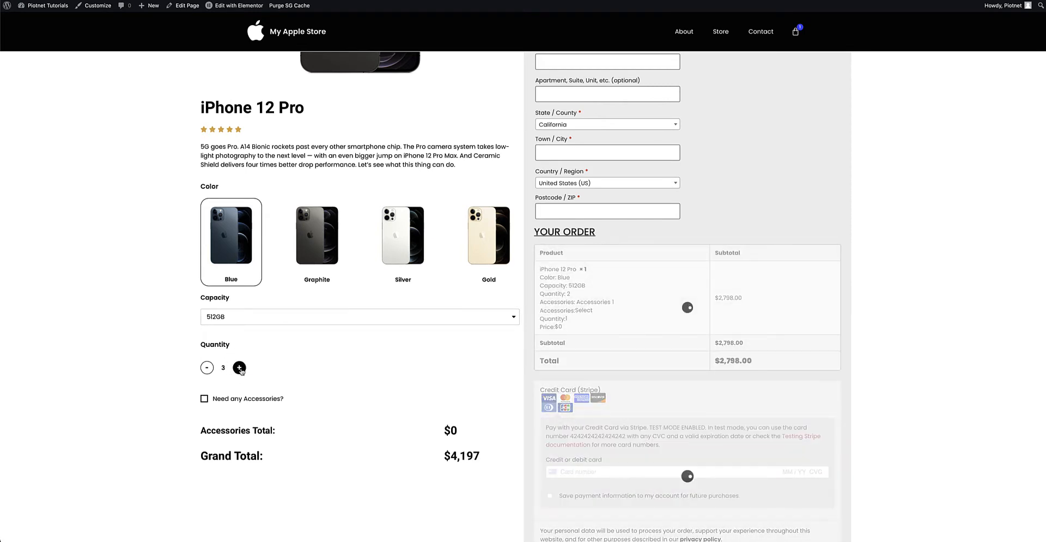
click(207, 368)
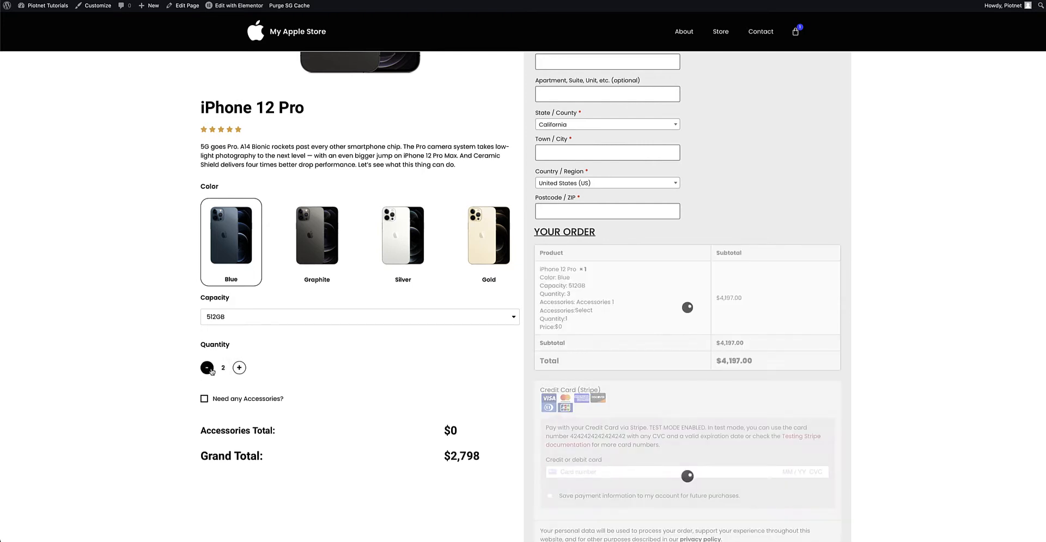
Enable the accessories section and choose the iPhone 12 Pro Case $59 with a quantity of 3.
scroll(327, 369, down, 2)
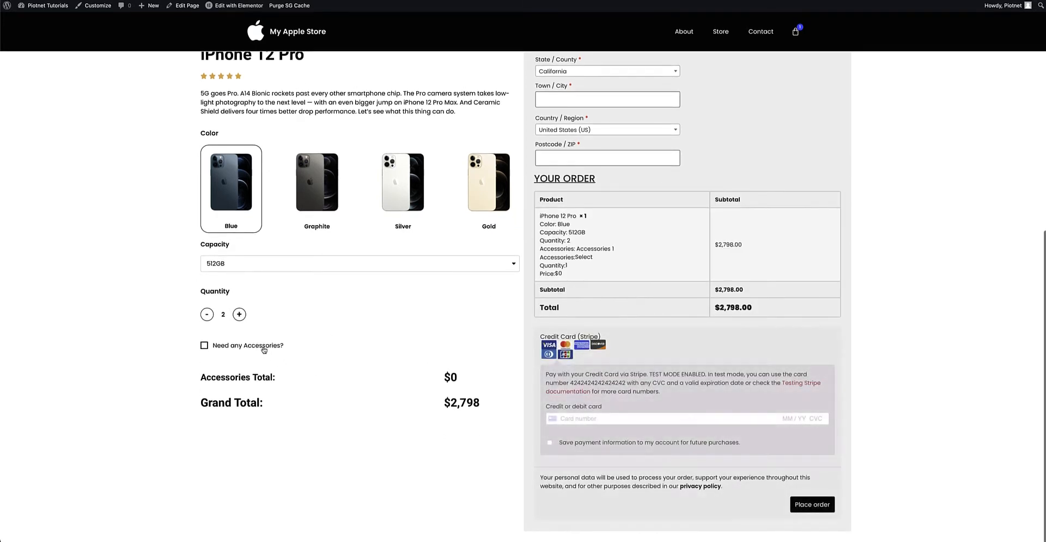
click(263, 347)
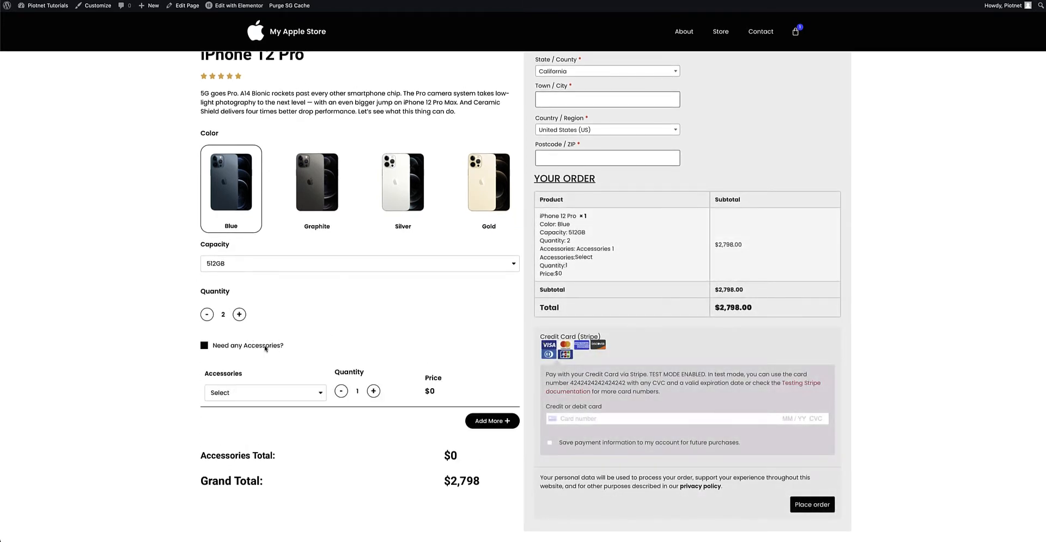
click(320, 393)
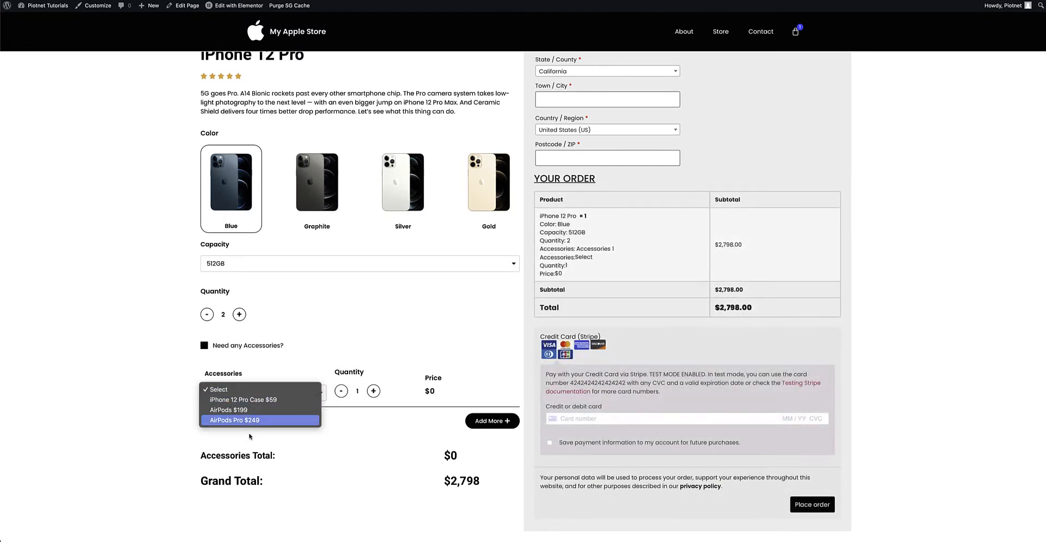
click(257, 401)
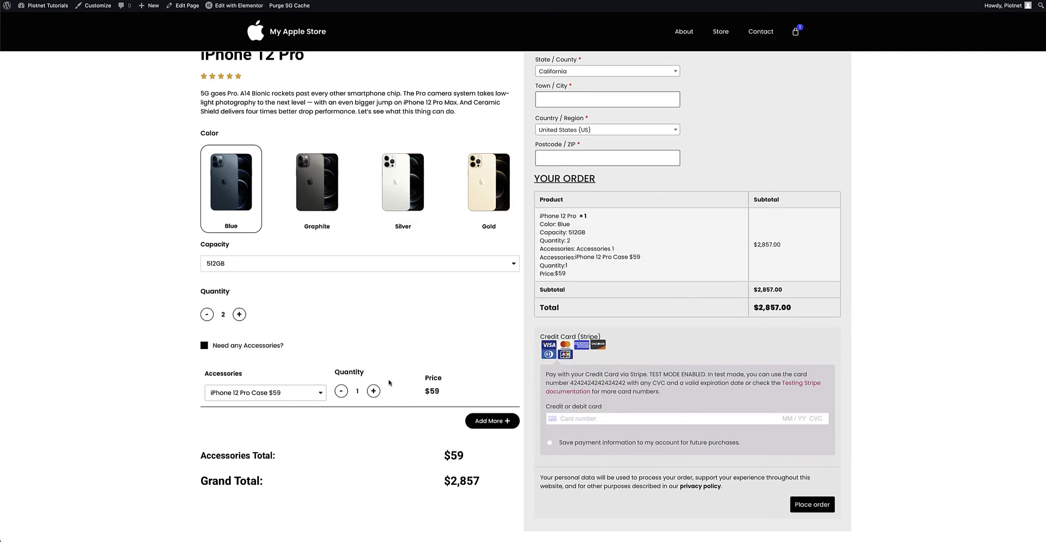
click(374, 391)
click(374, 391)
Add two more accessory rows and set them to AirPods $199 and AirPods Pro $249.
click(490, 428)
scroll(464, 424, down, 1)
click(480, 450)
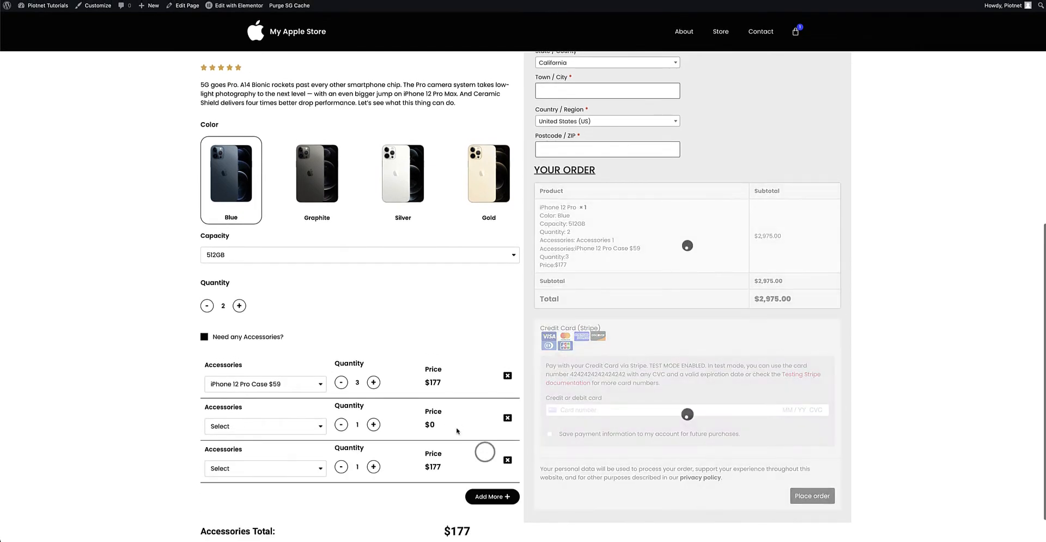
scroll(480, 450, down, 1)
click(309, 384)
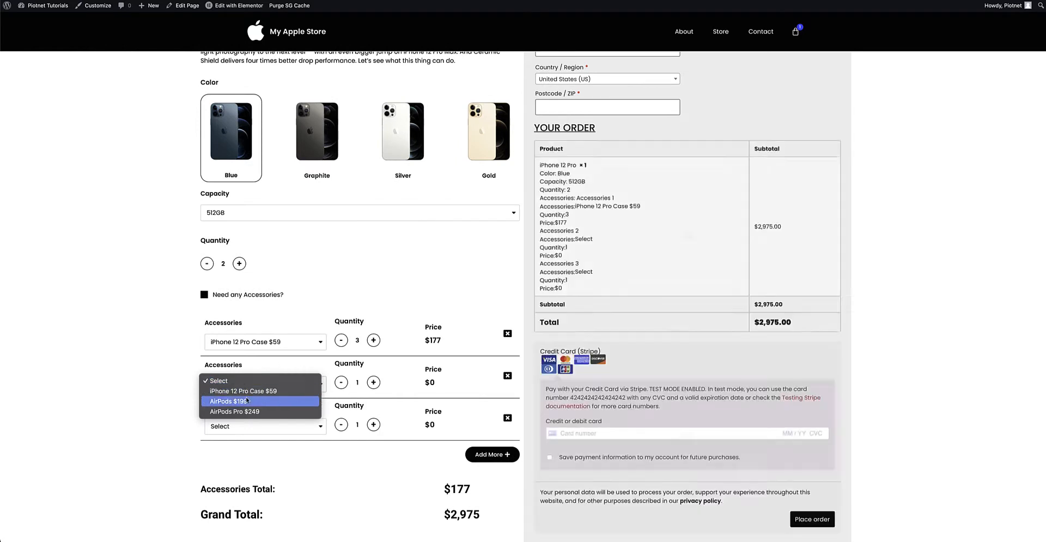
click(296, 400)
click(296, 425)
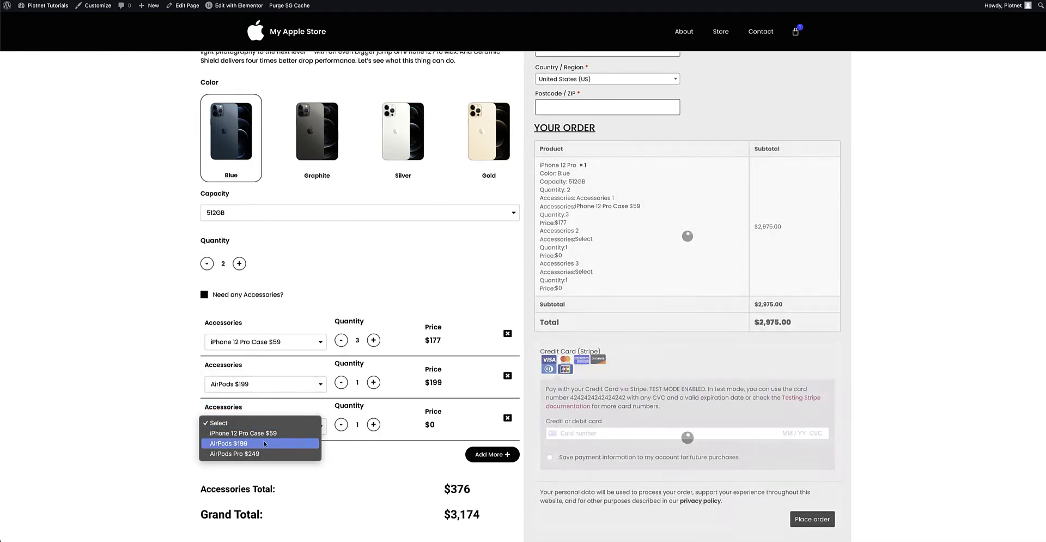
click(282, 450)
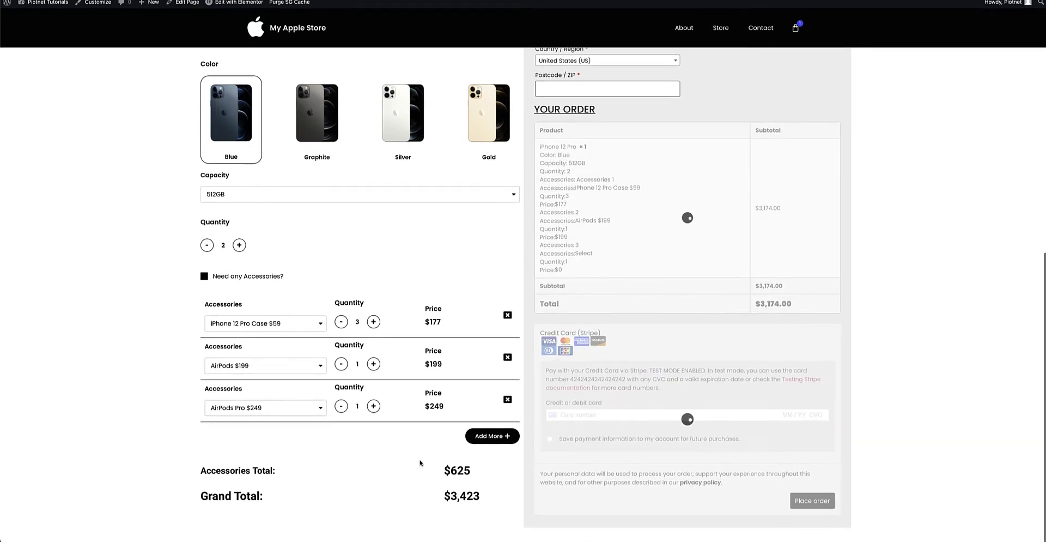
Examine the accessories and grand totals, the billing details fields and the order summary on the product page.
scroll(418, 460, down, 1)
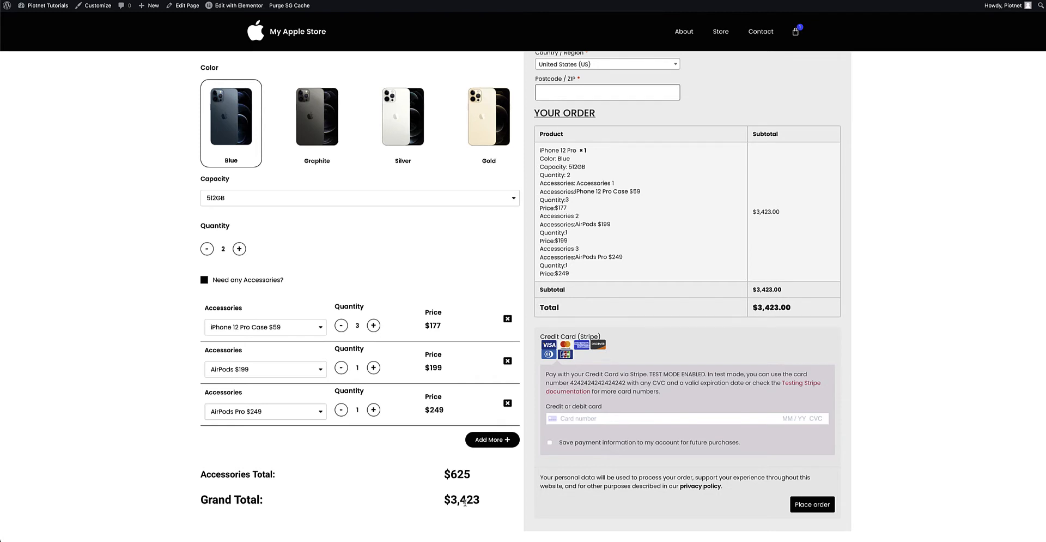
scroll(733, 235, up, 9)
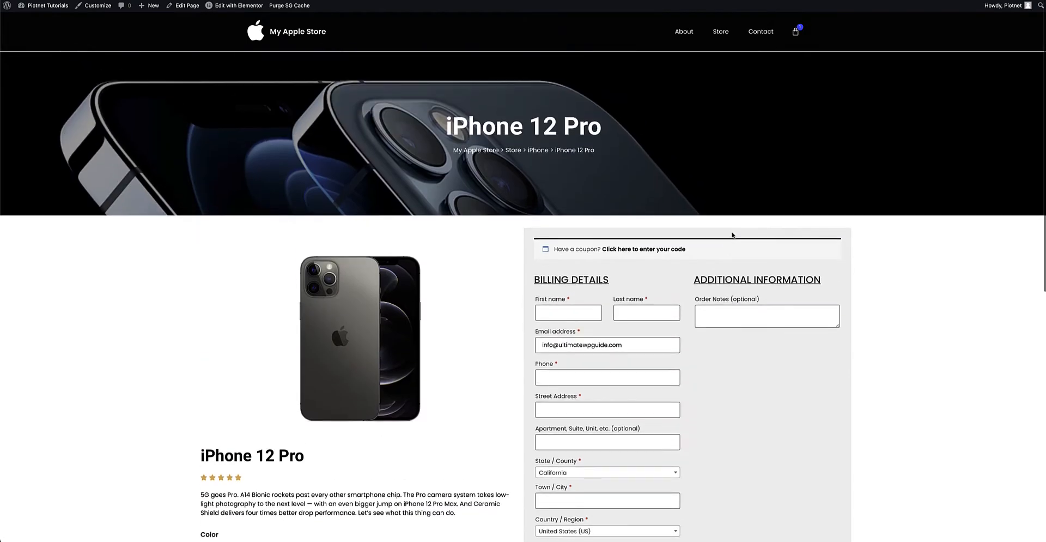
scroll(725, 347, down, 1)
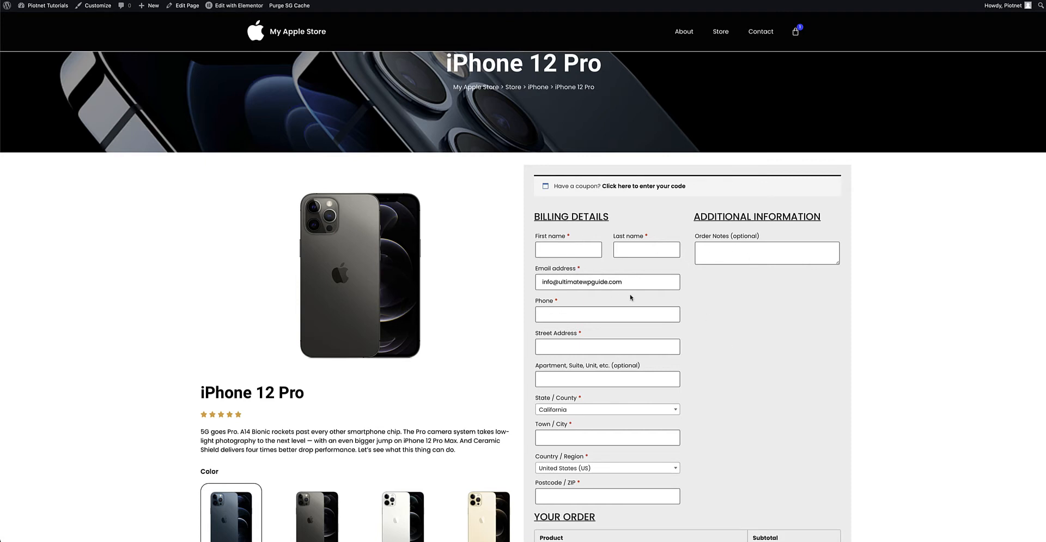
scroll(632, 297, down, 3)
scroll(685, 303, down, 2)
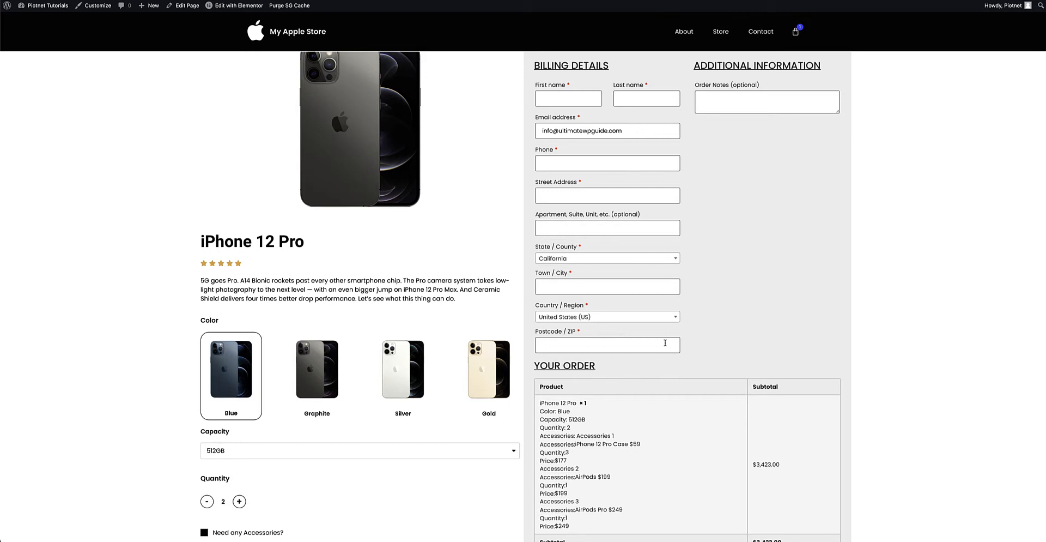
scroll(724, 303, up, 3)
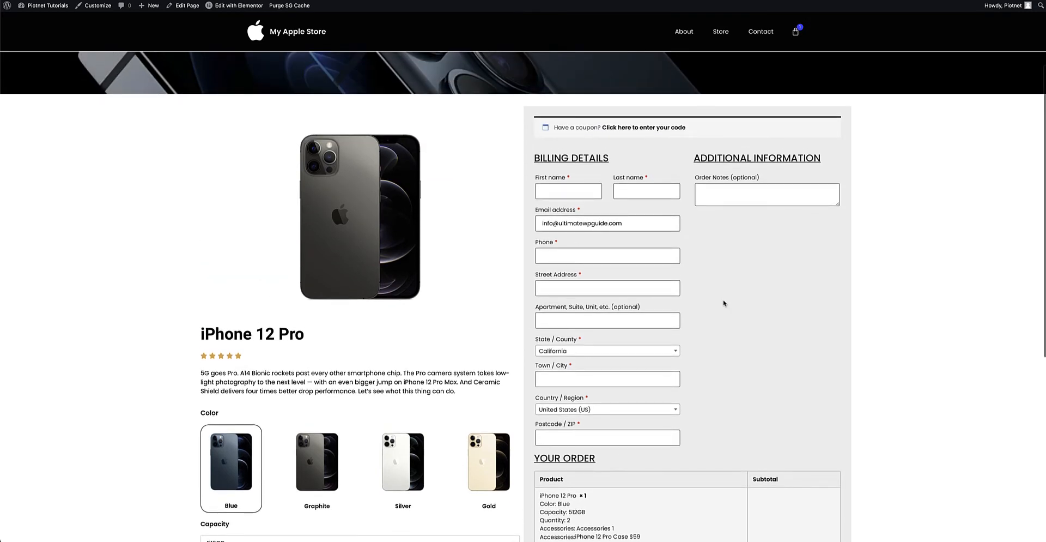
scroll(734, 305, down, 3)
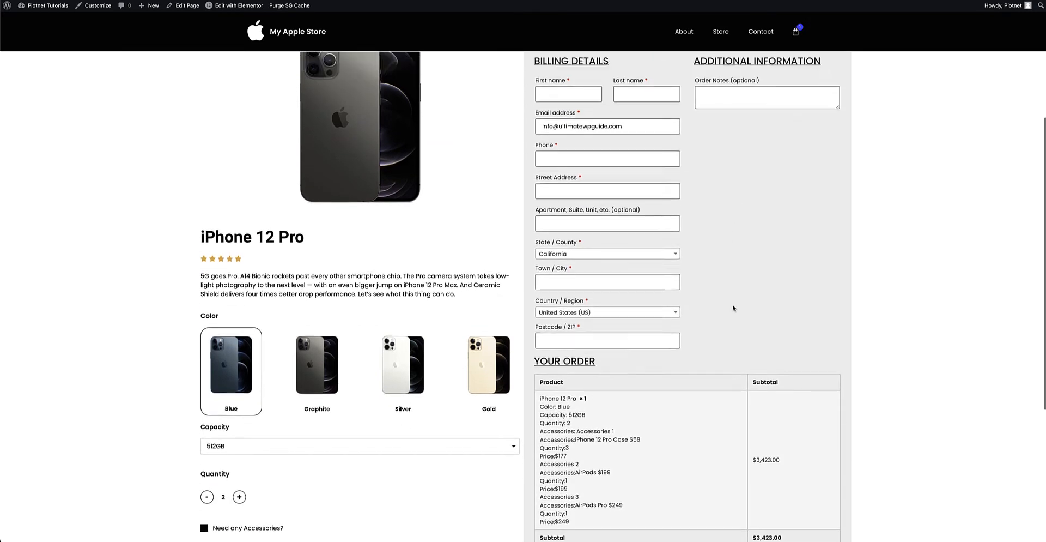
Reveal and hide the coupon code field, and examine the order summary and credit card payment section.
scroll(734, 308, up, 3)
click(633, 133)
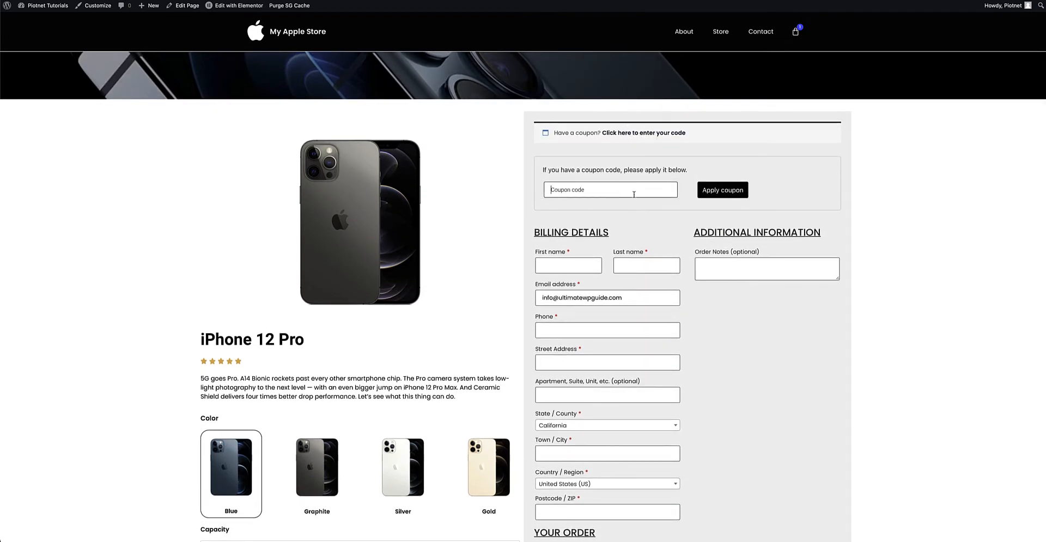
click(643, 133)
scroll(653, 230, down, 5)
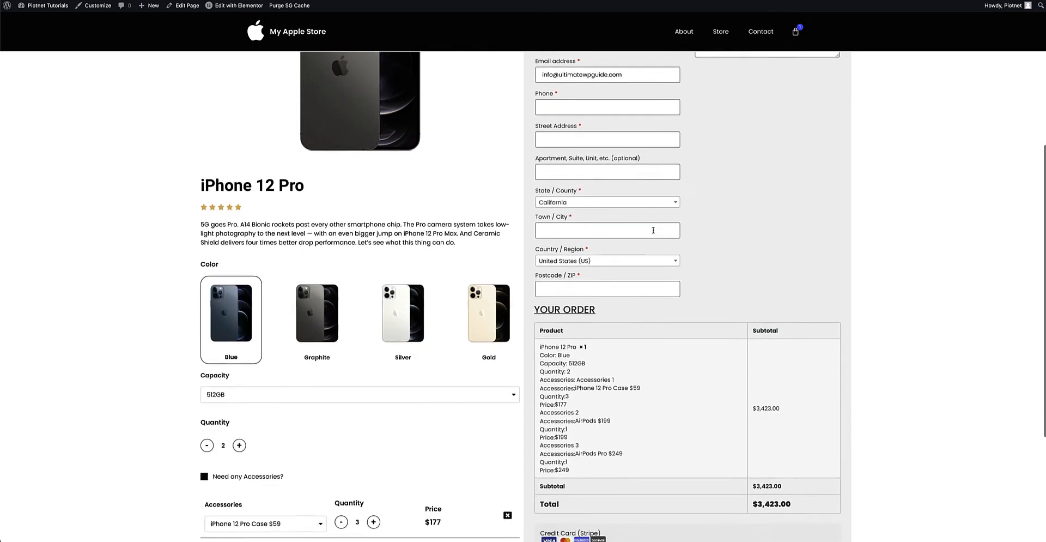
scroll(653, 230, down, 5)
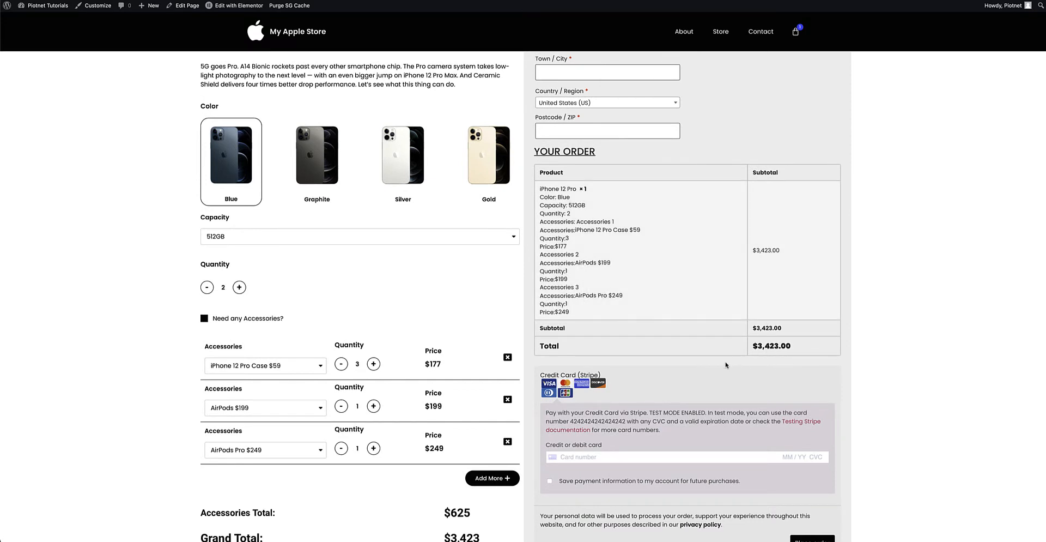
scroll(726, 364, down, 1)
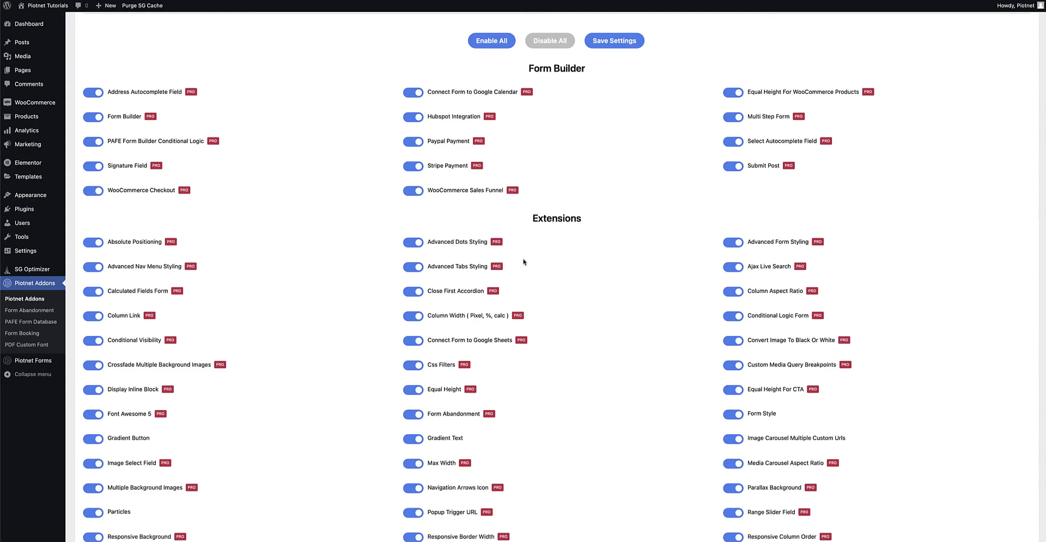
Look through the form builder, extension and widget features in the Piotnet Addons settings.
scroll(524, 261, down, 8)
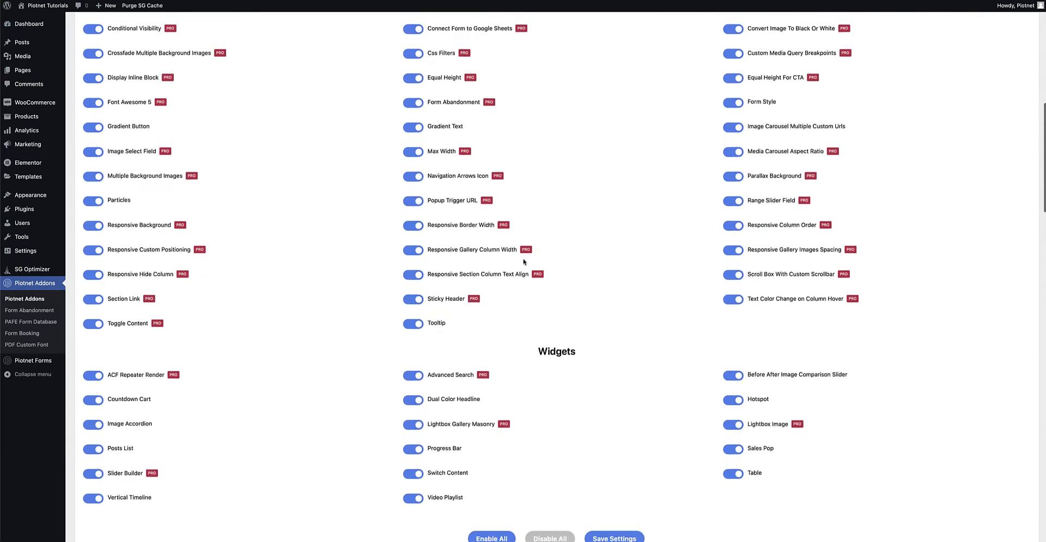
scroll(523, 262, up, 5)
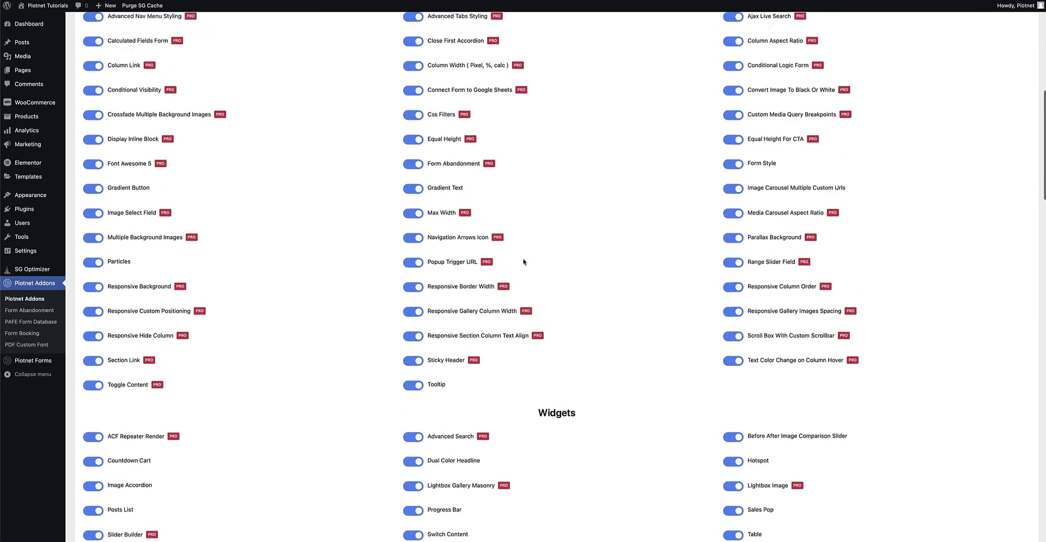
scroll(524, 262, up, 4)
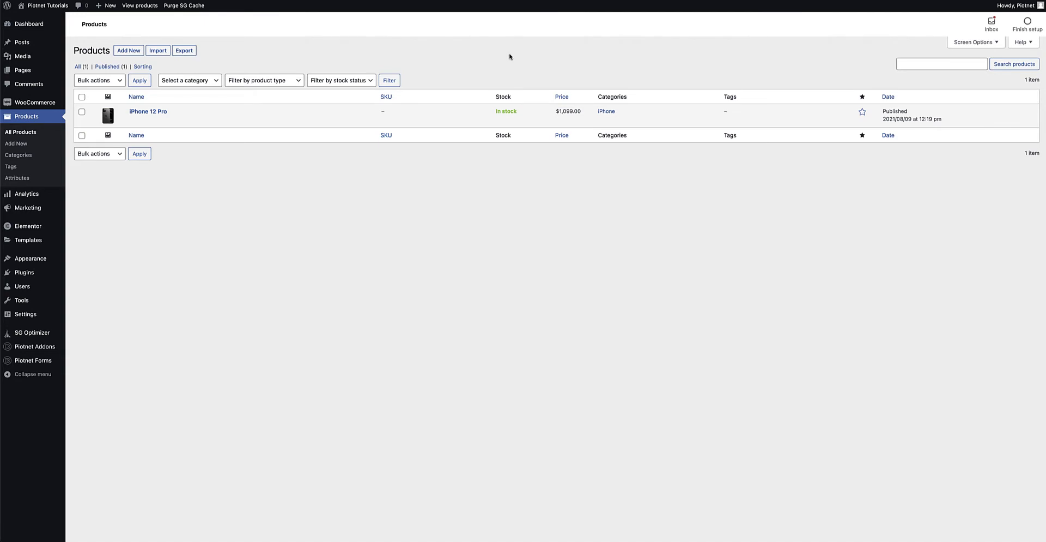
Open the iPhone 12 Pro product for editing and examine its regular price and short description.
mouse_move(57, 106)
click(159, 113)
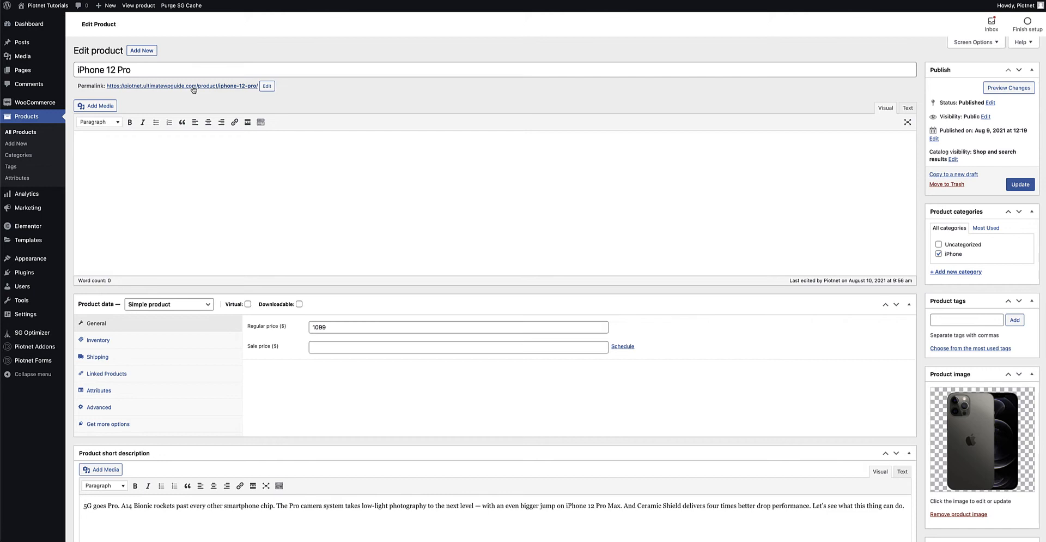
click(332, 327)
double_click(332, 327)
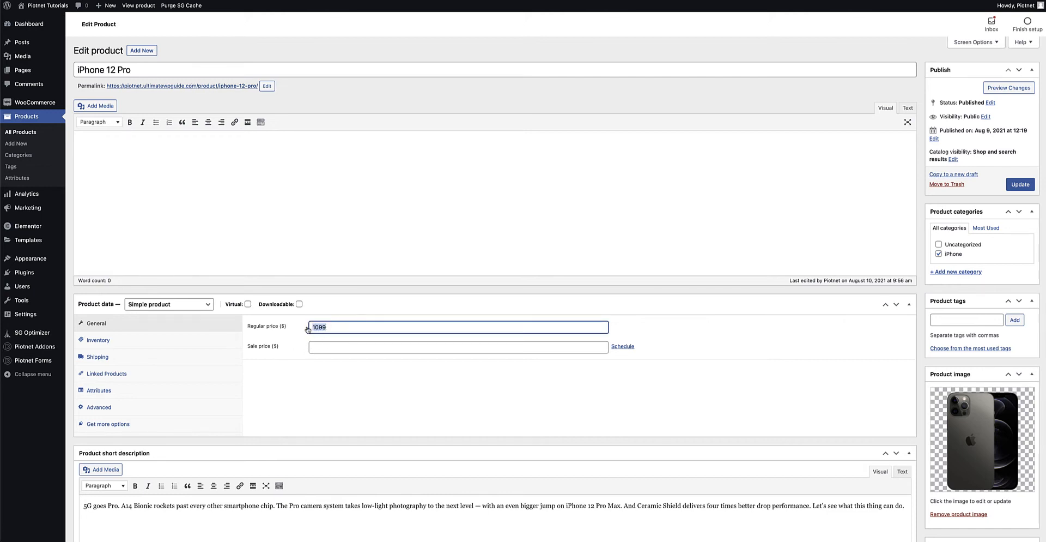
drag(719, 506, 510, 506)
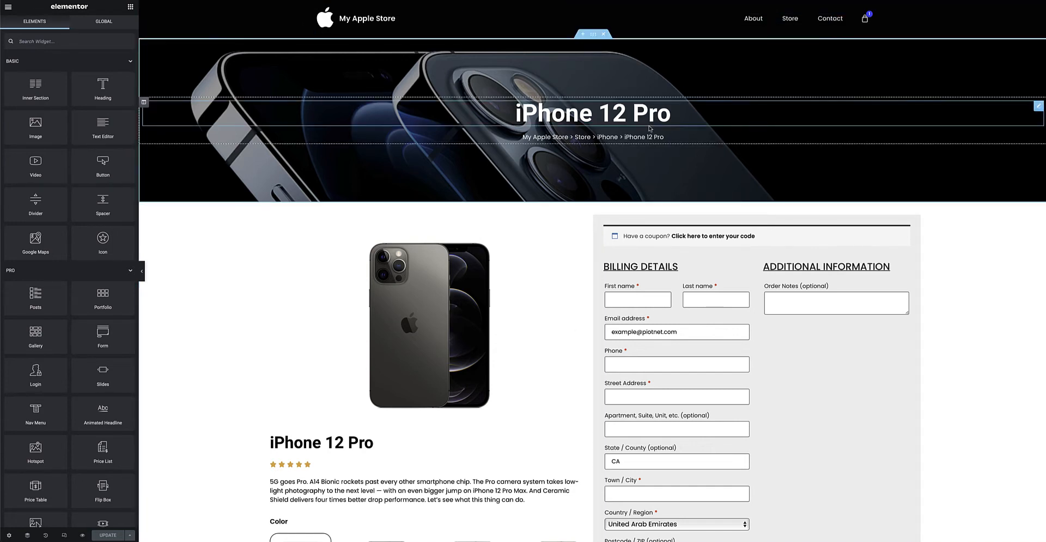
Open the Color field of the iPhone 12 Pro form for editing and examine its form ID.
scroll(581, 205, down, 5)
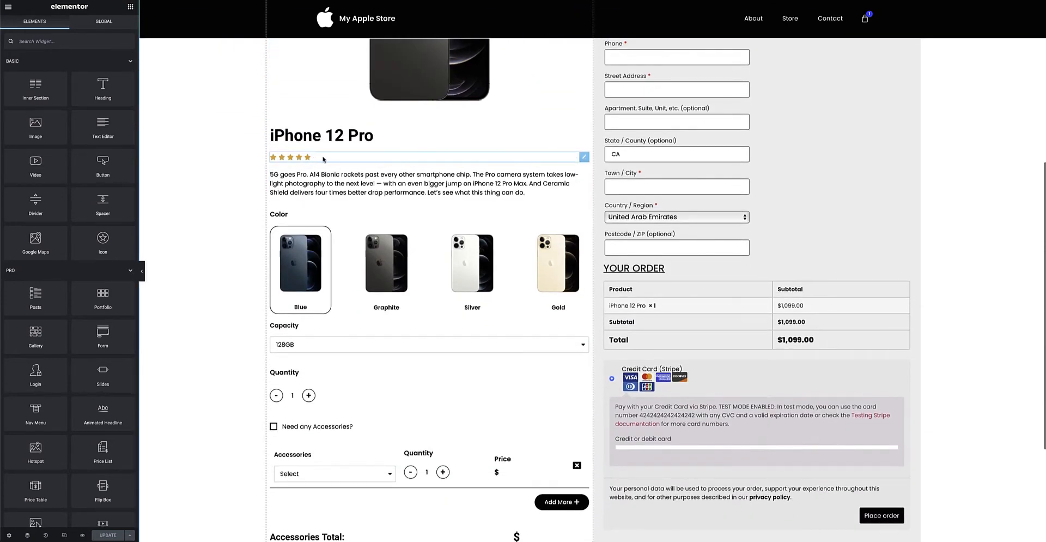
scroll(411, 197, down, 2)
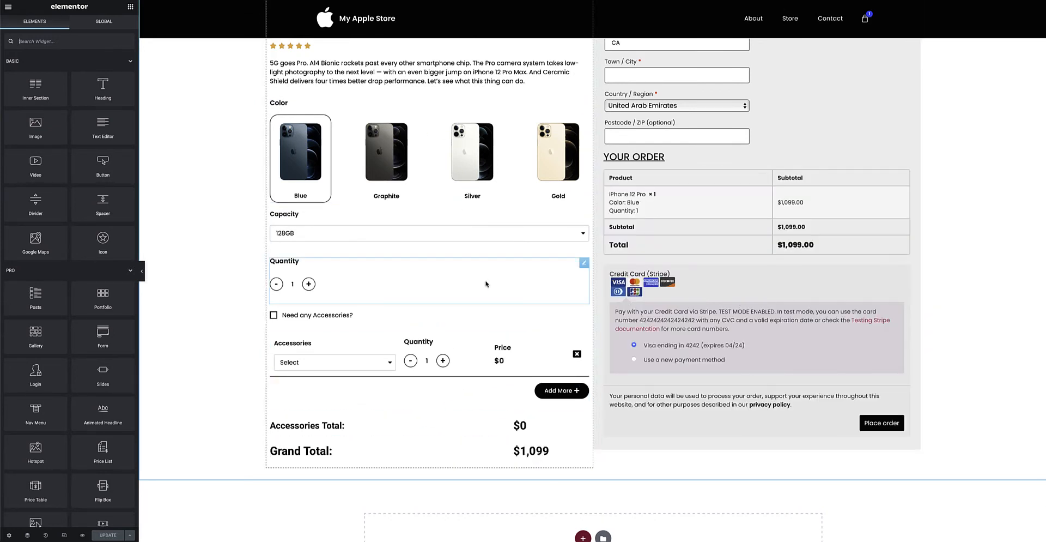
scroll(551, 282, up, 1)
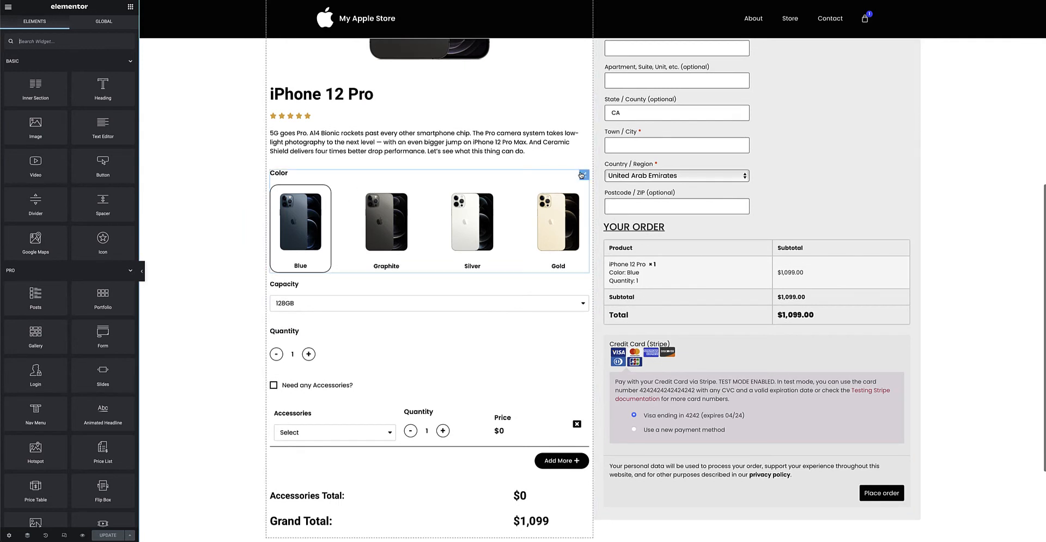
click(582, 174)
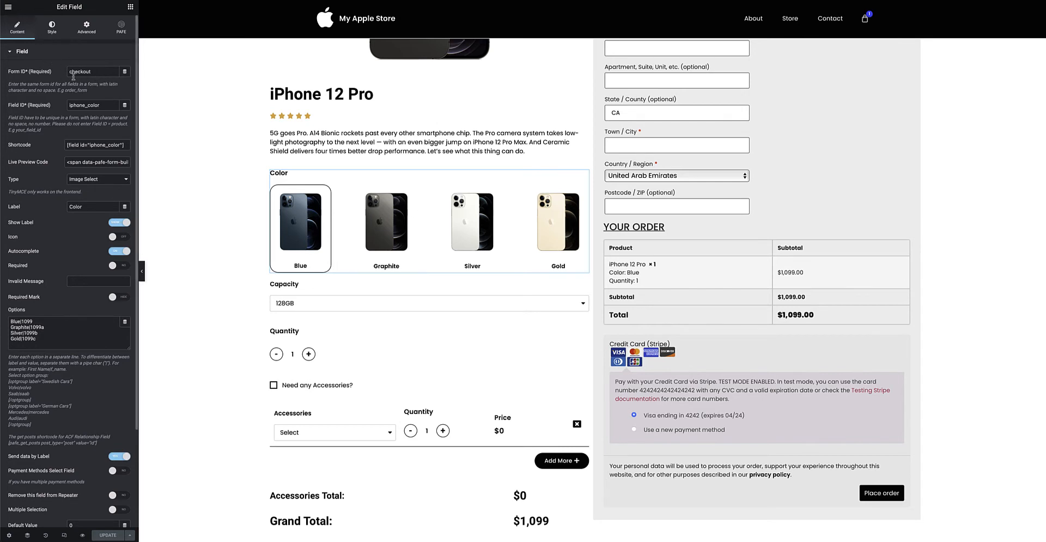
drag(91, 74, 61, 75)
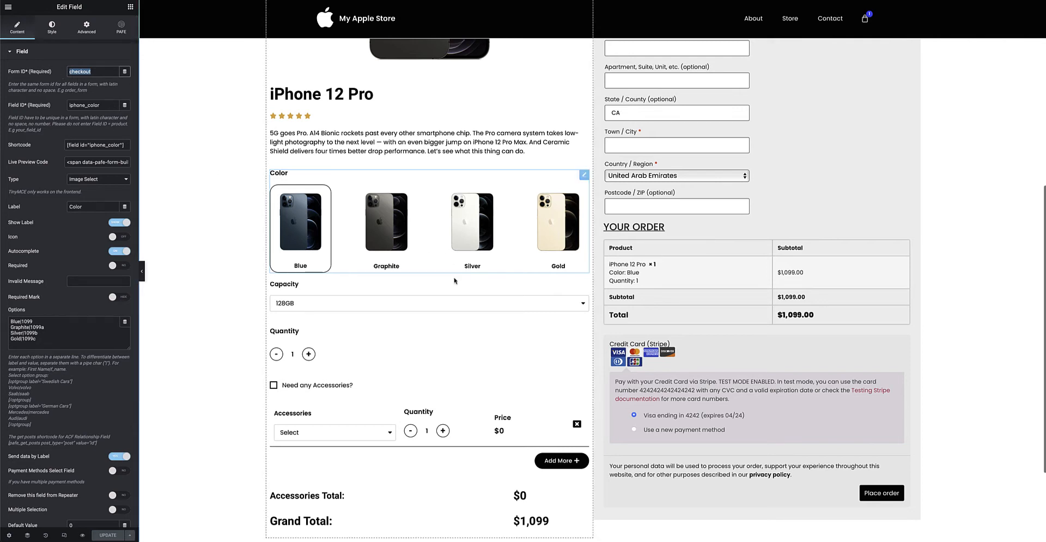
scroll(455, 280, down, 1)
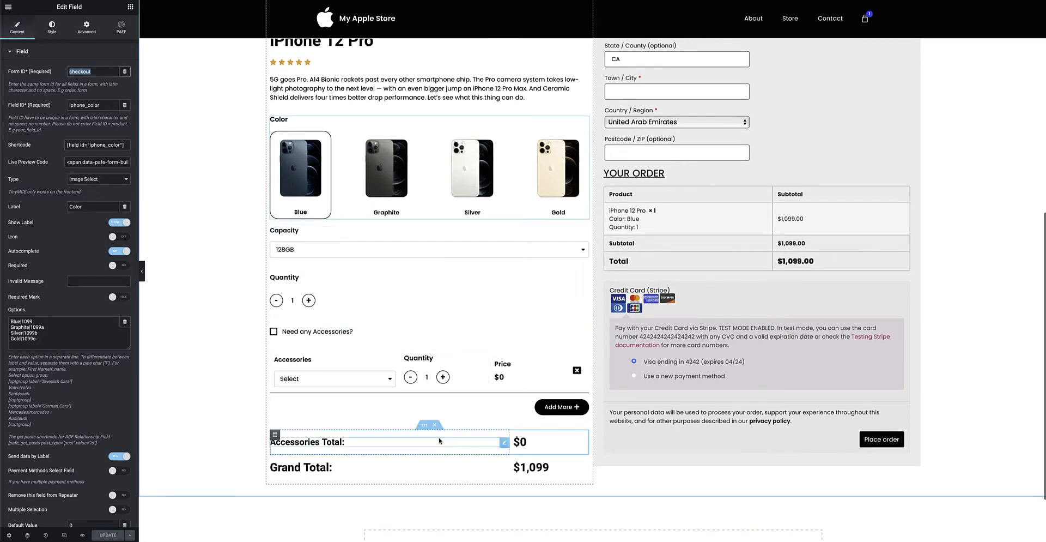
scroll(627, 354, up, 1)
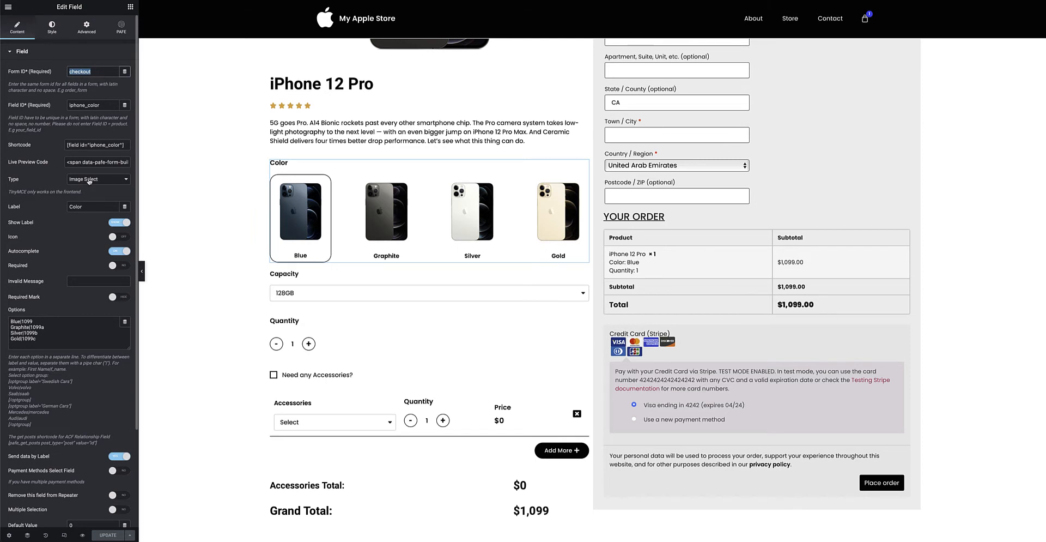
Examine the Color field's image select type, attached images and the value behind each color option.
scroll(65, 304, down, 3)
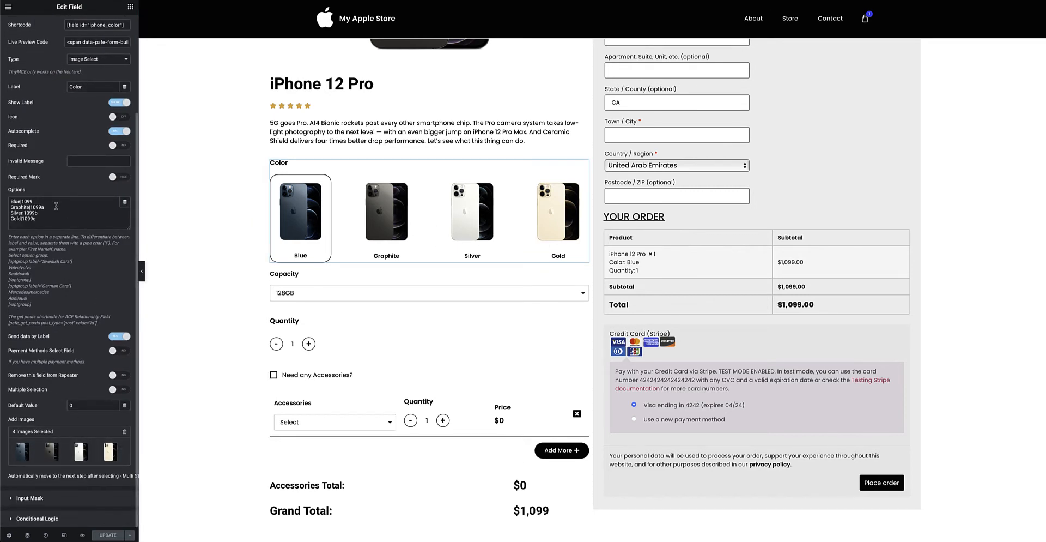
scroll(56, 206, up, 1)
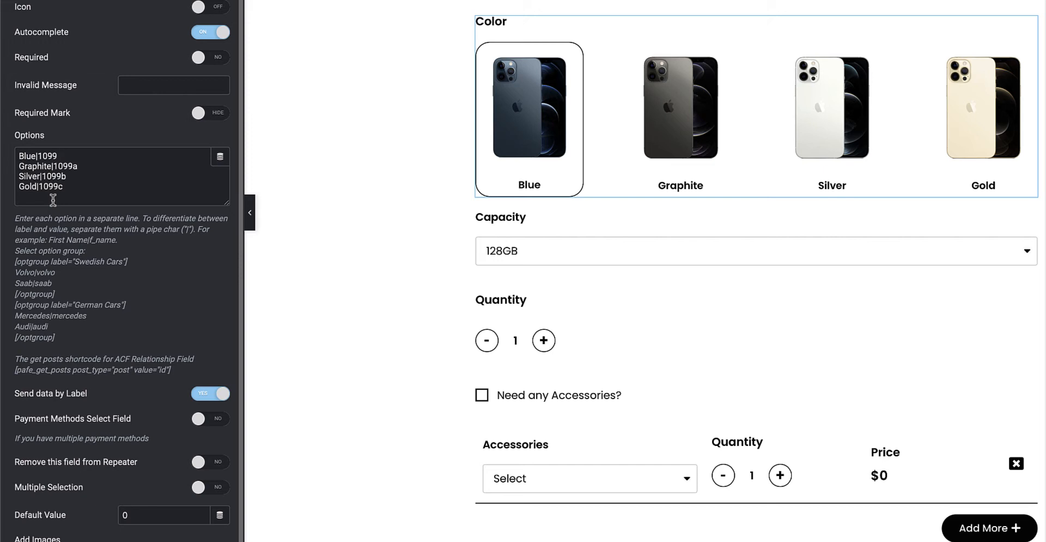
click(76, 167)
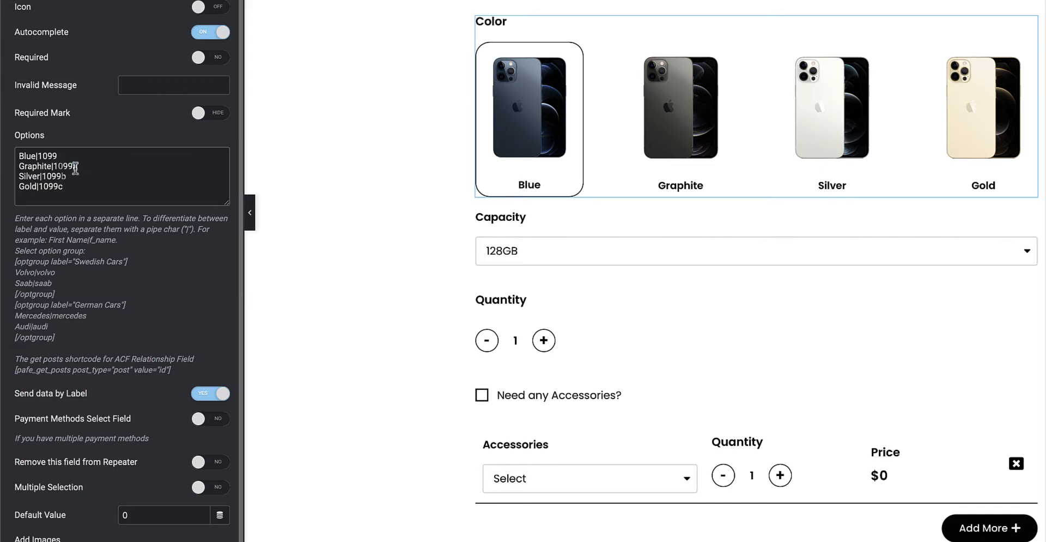
drag(66, 176, 61, 177)
click(63, 186)
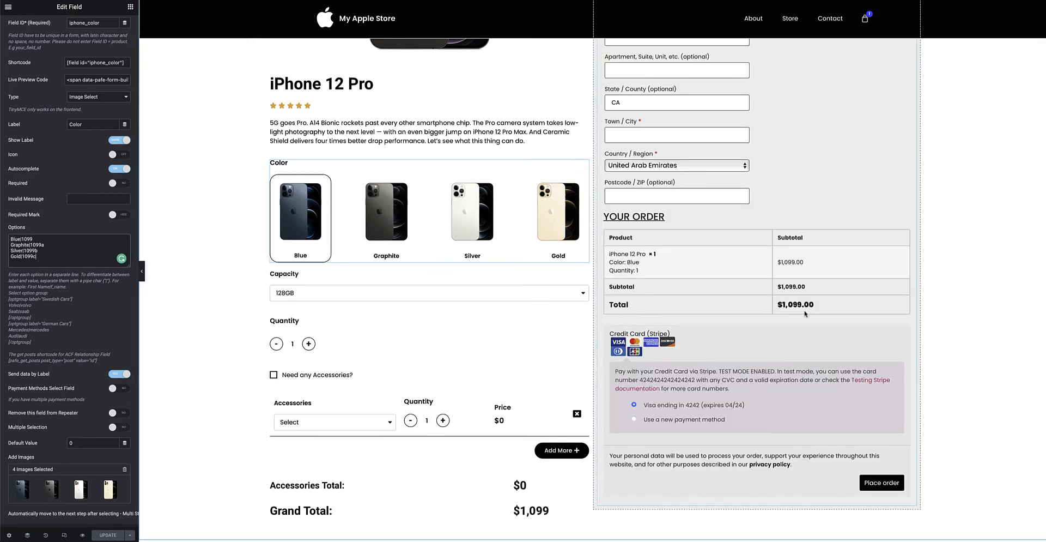
scroll(99, 363, down, 1)
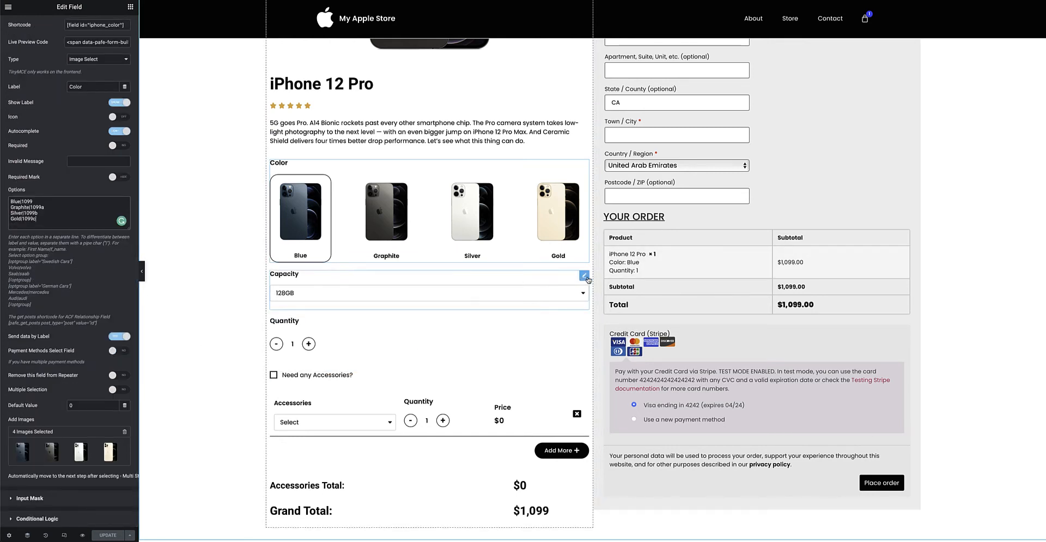
Open the Capacity field's settings and examine the price value assigned to each storage option.
click(585, 276)
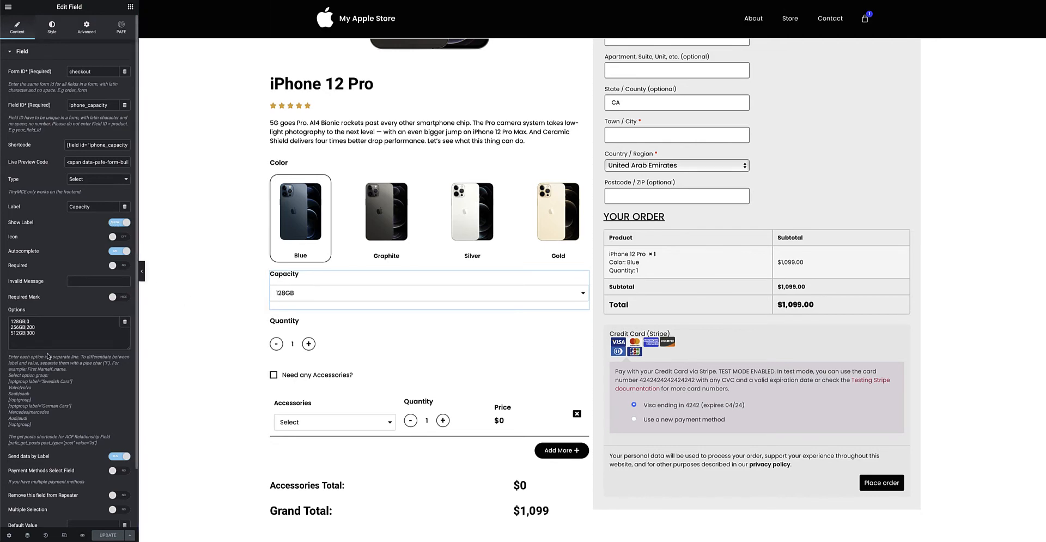
drag(41, 334, 4, 328)
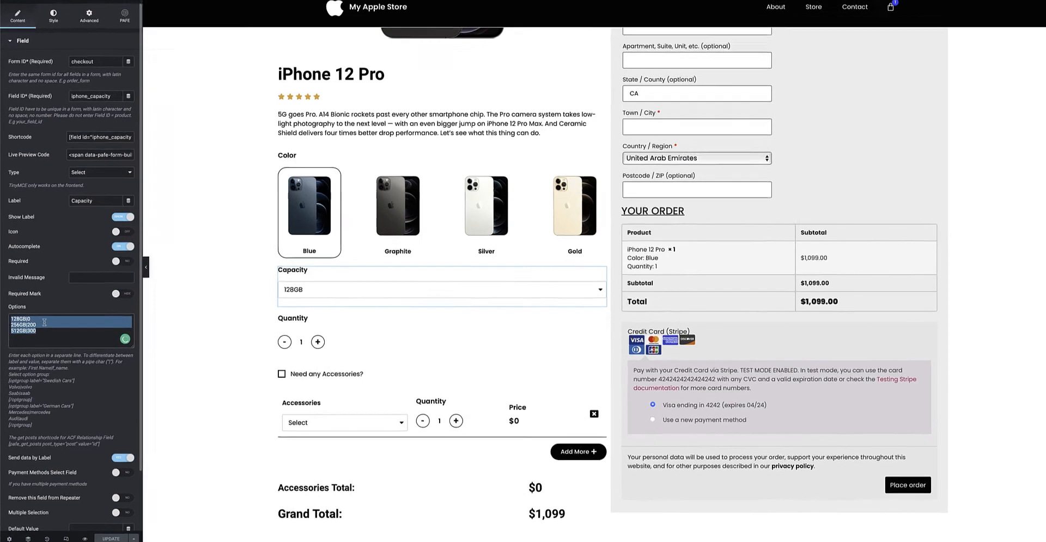
click(45, 325)
double_click(29, 321)
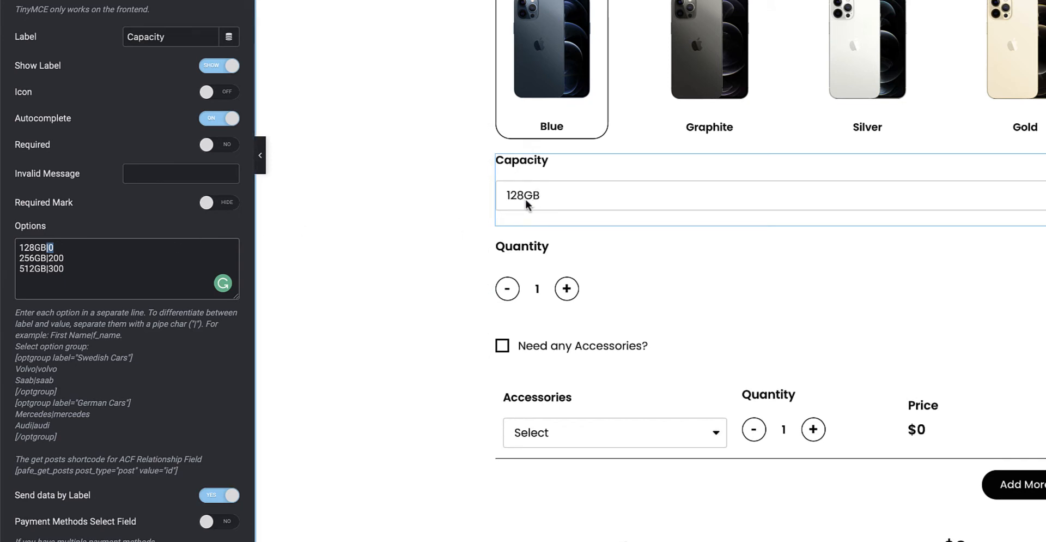
double_click(51, 247)
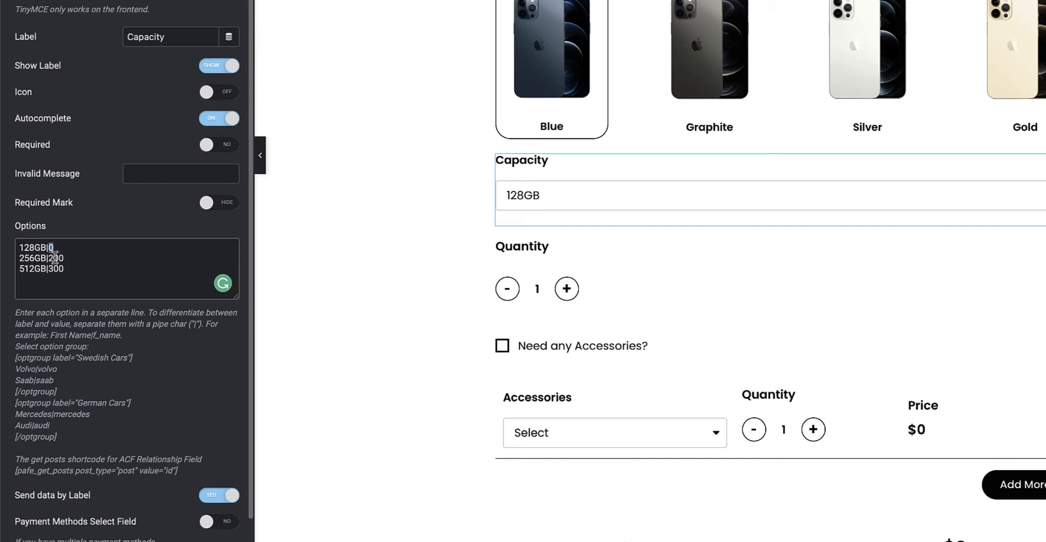
click(49, 257)
drag(49, 257, 69, 270)
scroll(123, 339, down, 2)
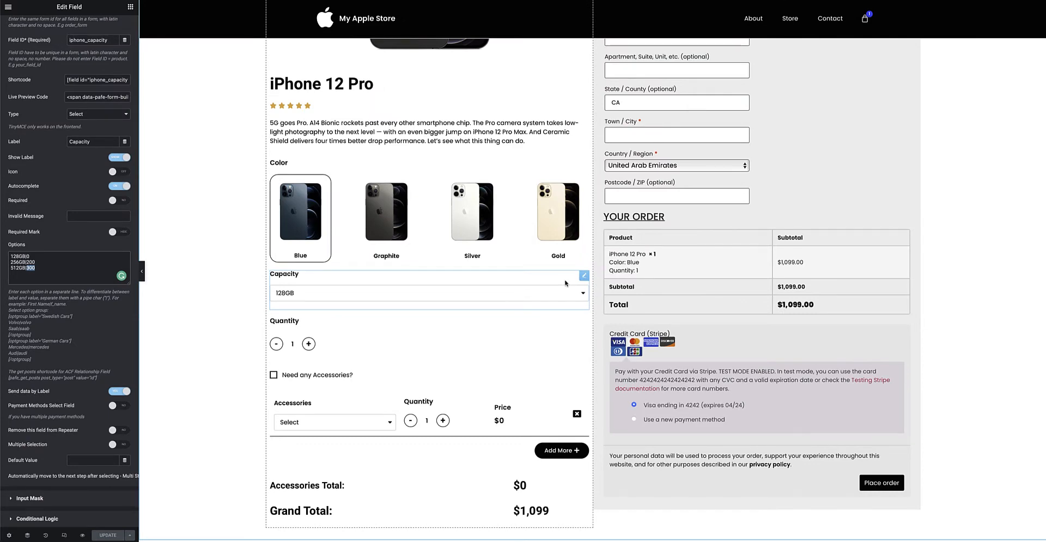
Examine the settings of the phone's Quantity field and of the "Need any Accessories?" acceptance field.
scroll(572, 251, down, 2)
click(583, 218)
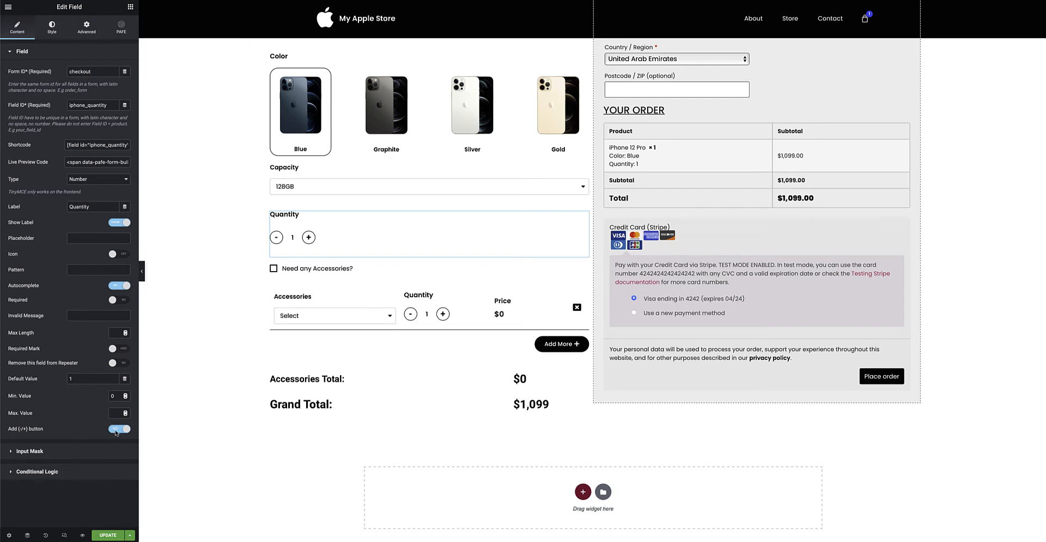
click(313, 239)
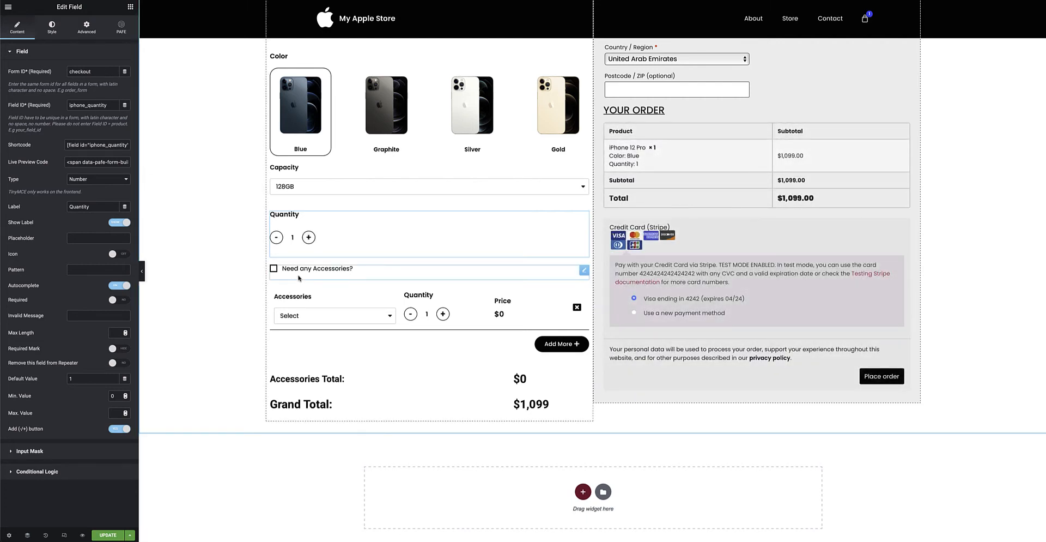
click(406, 274)
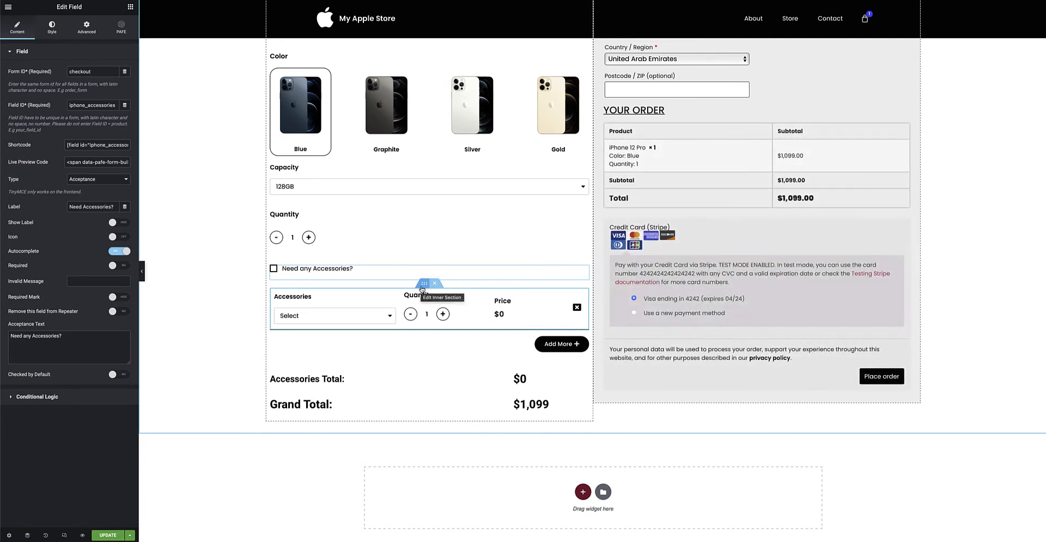
Inspect the accessories inner section and the option values of its Accessories select field.
click(423, 283)
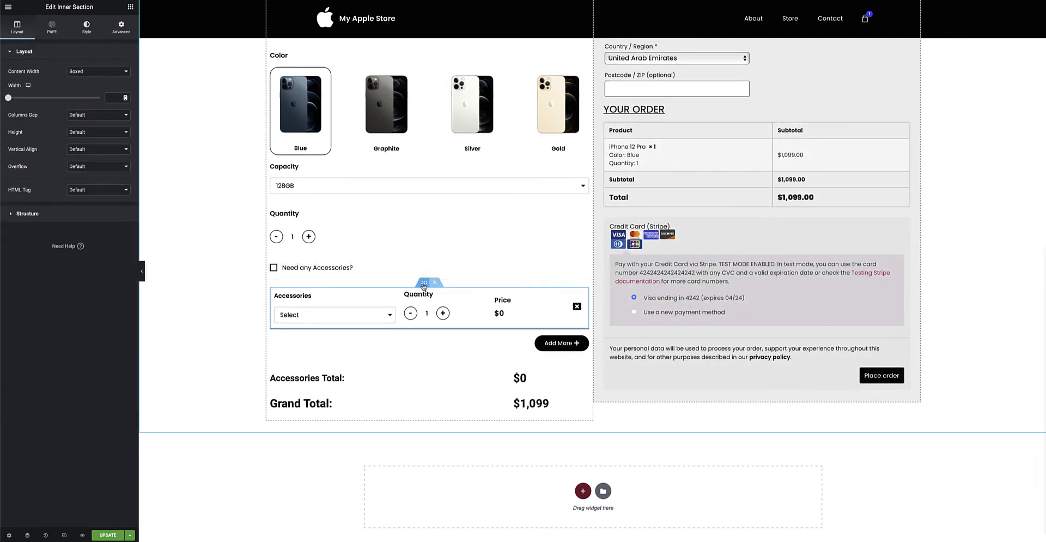
click(391, 298)
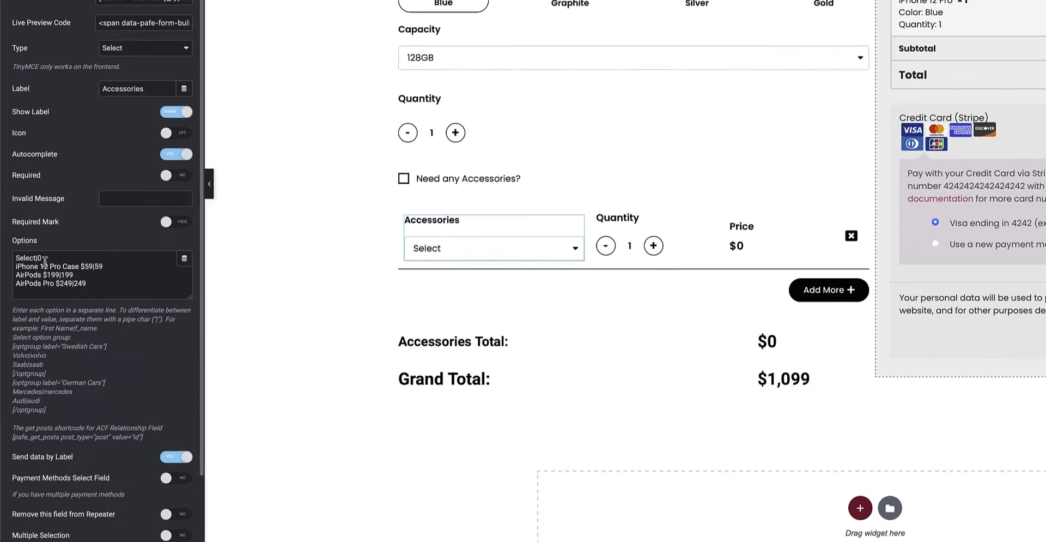
click(27, 322)
double_click(46, 220)
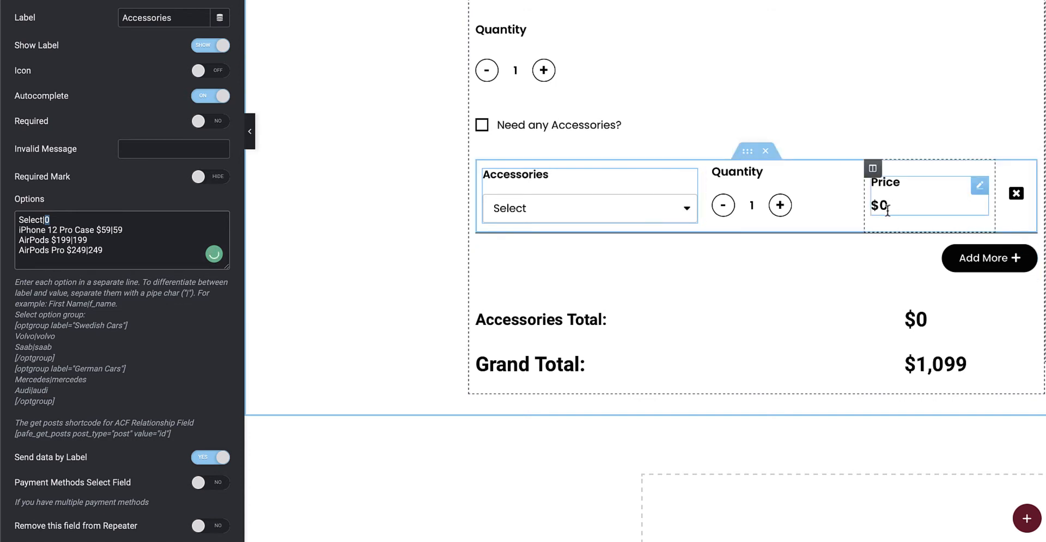
double_click(48, 219)
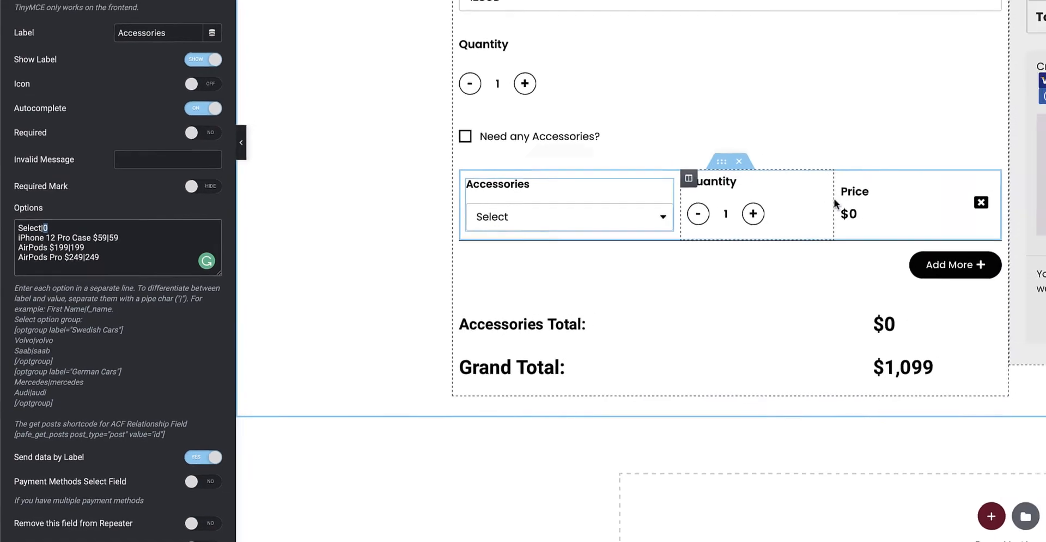
Examine the accessory Quantity field and both parts of the calculation formula in the accessory Price field.
click(830, 205)
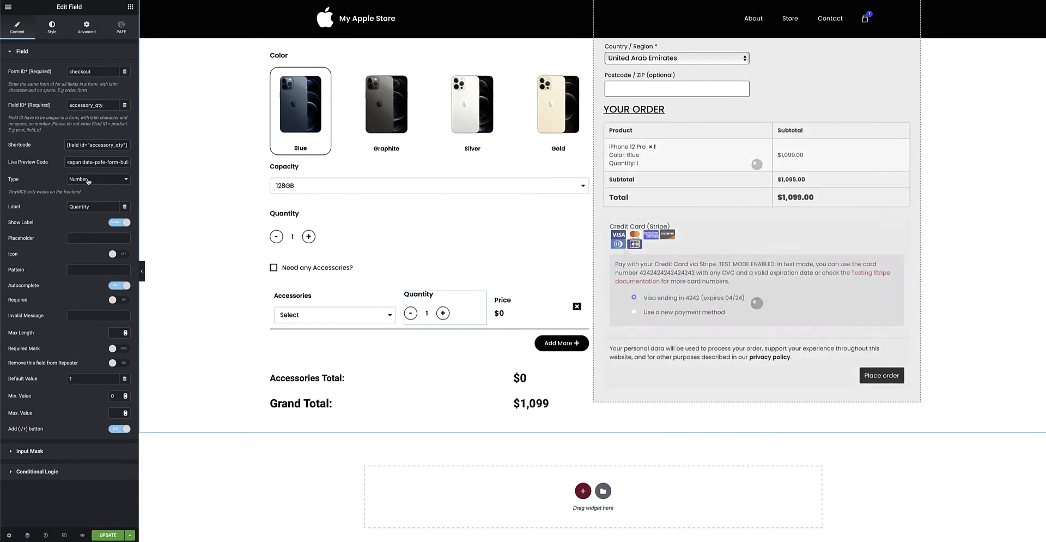
click(554, 304)
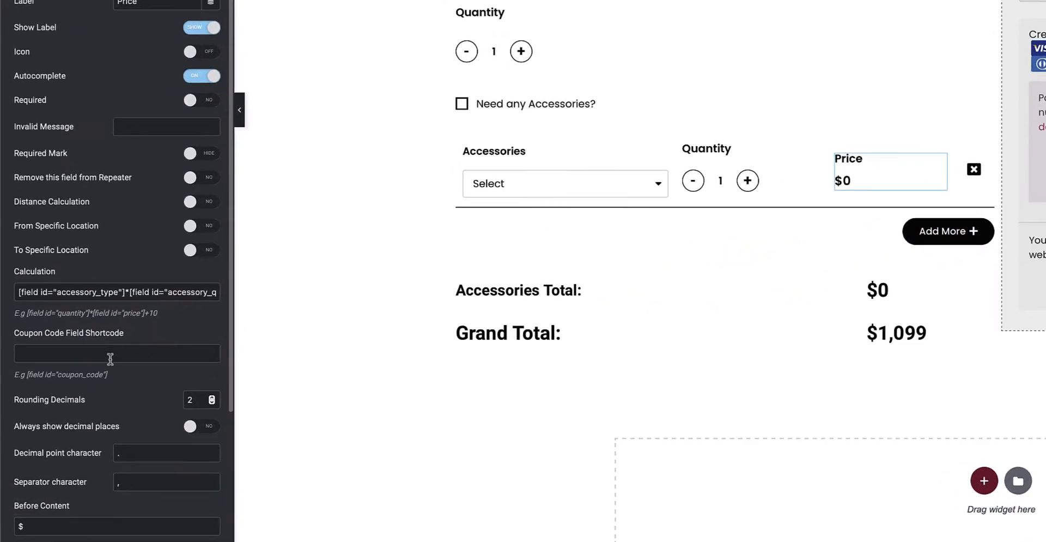
drag(124, 292, 21, 295)
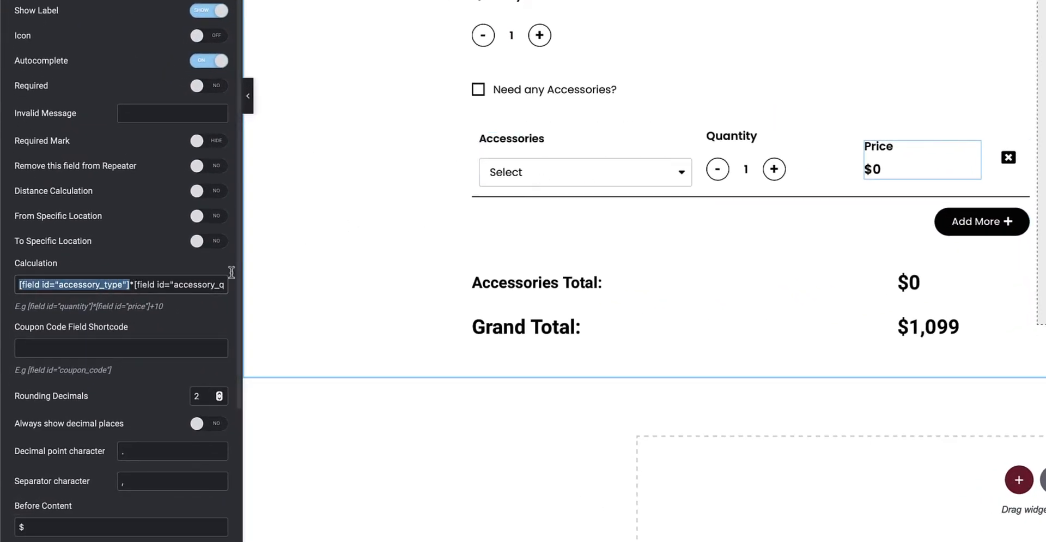
drag(133, 284, 237, 289)
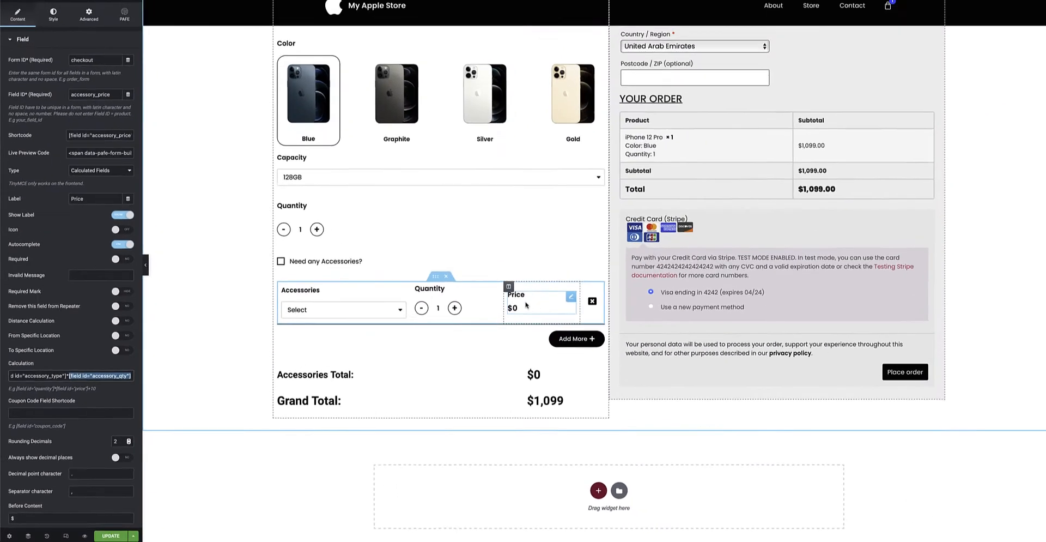
Open the PAFE Form Builder Repeater settings of the accessories inner section and examine its form and repeater IDs.
click(424, 283)
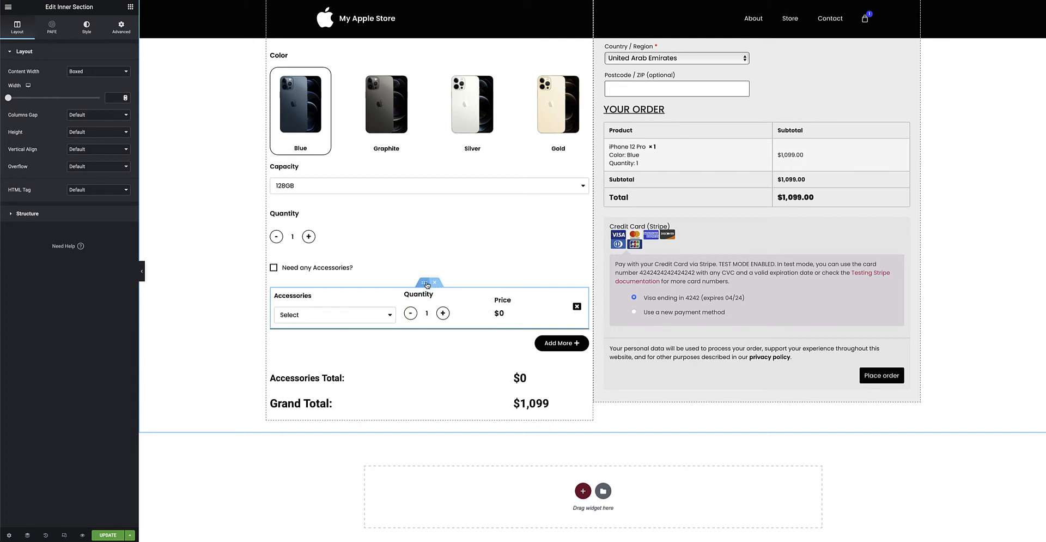
click(52, 29)
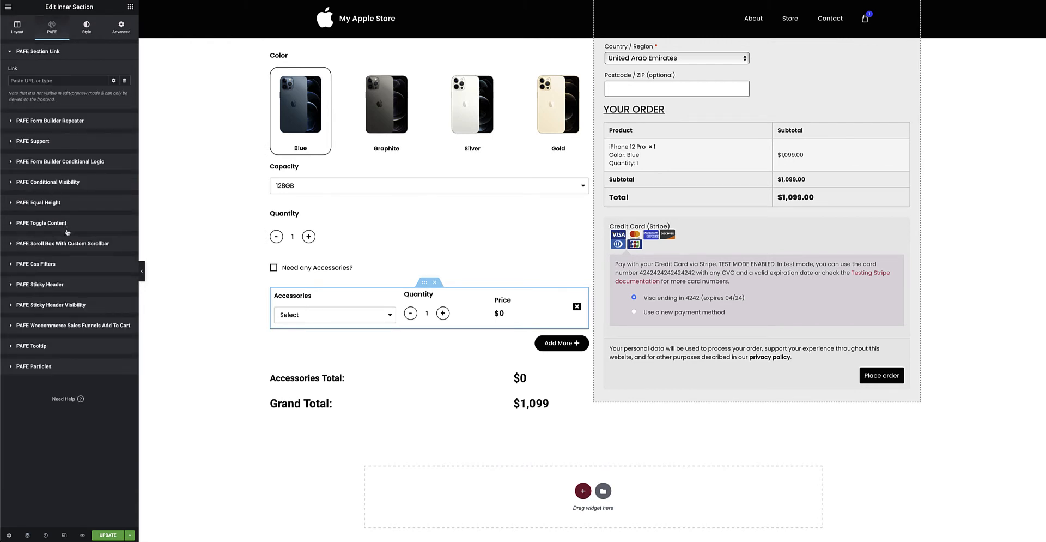
click(76, 121)
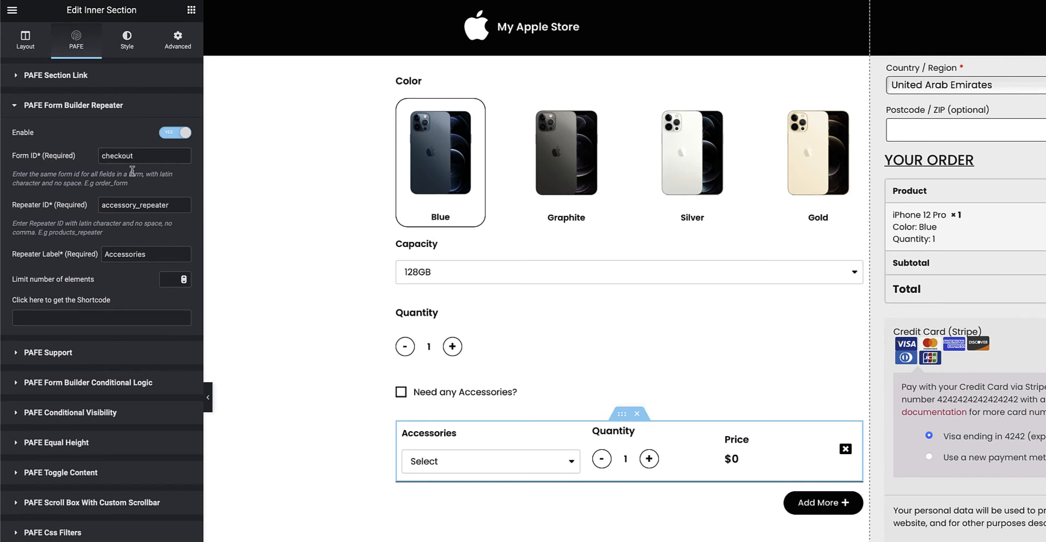
double_click(146, 205)
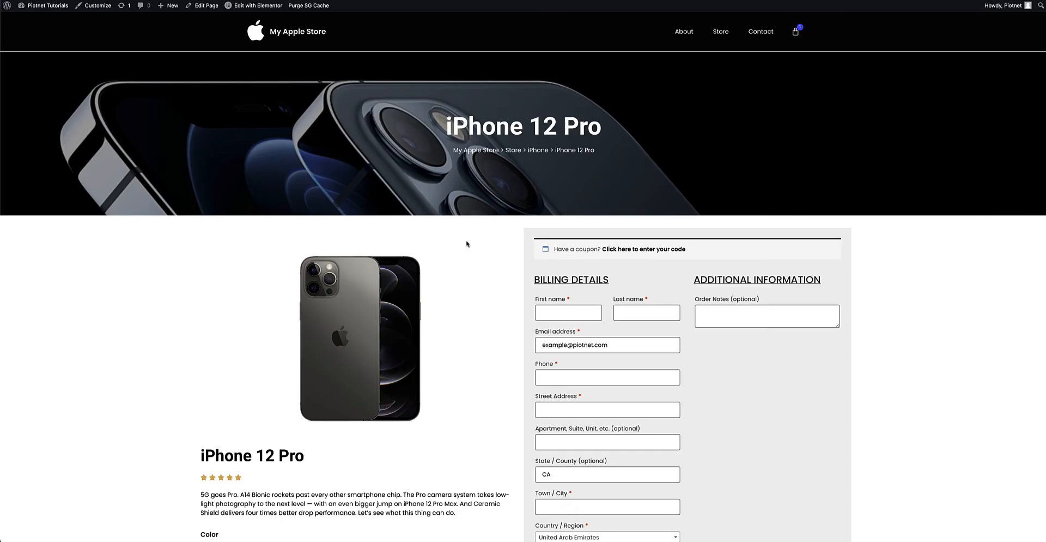
Switch to the live product page, enable "Need any Accessories?" and add two more accessory rows.
scroll(467, 244, down, 6)
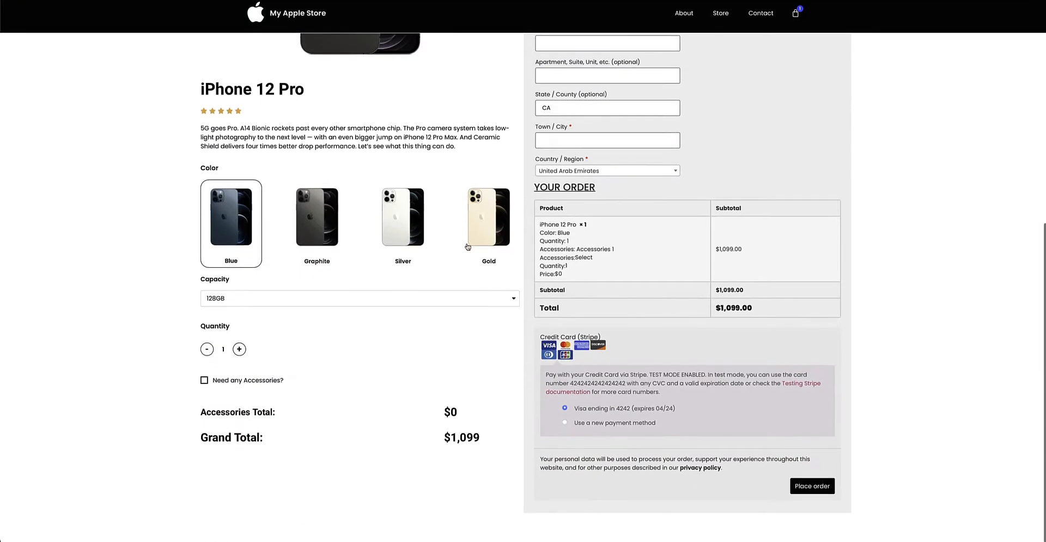
click(238, 401)
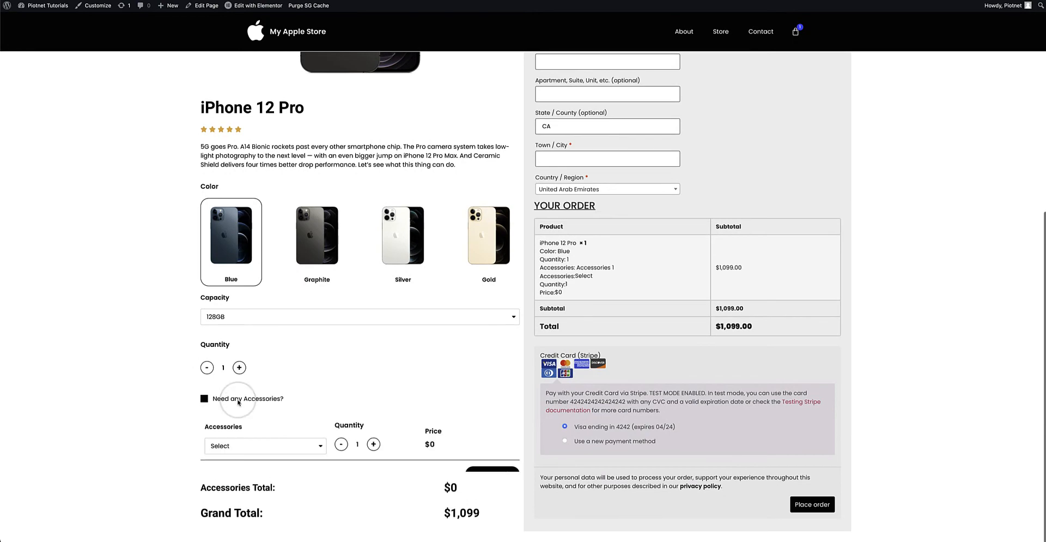
scroll(287, 390, down, 1)
click(478, 458)
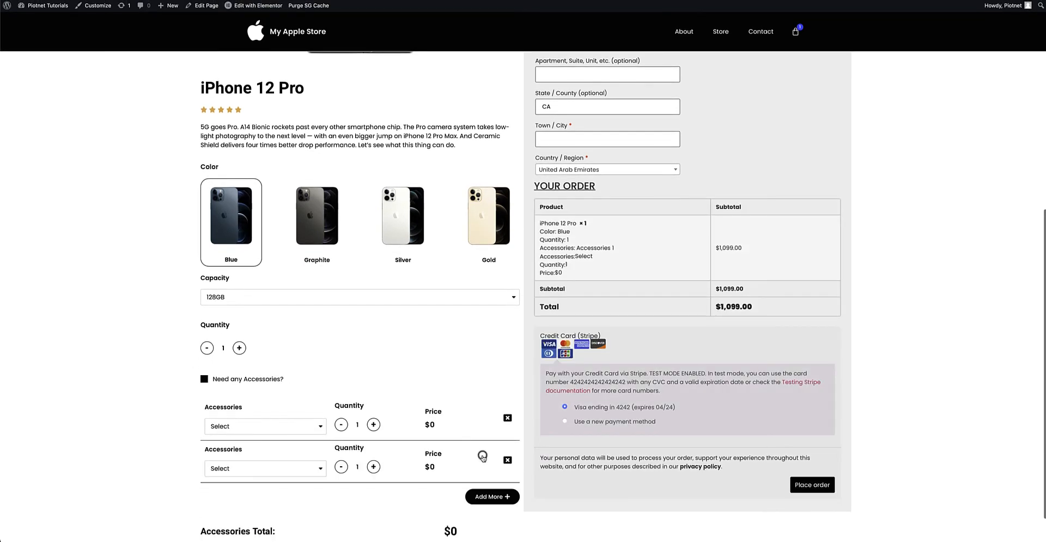
scroll(487, 457, down, 1)
click(487, 457)
scroll(488, 457, down, 1)
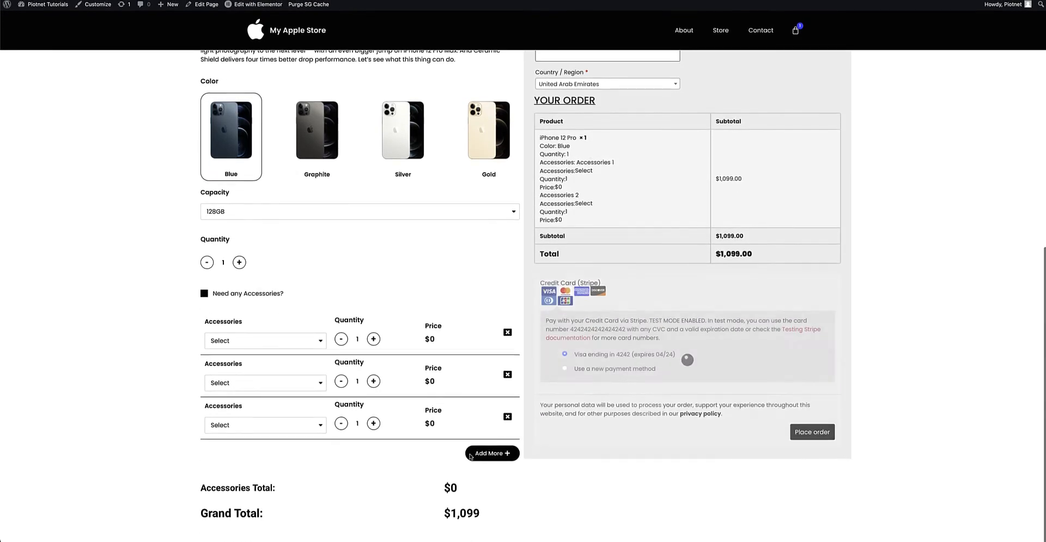
Add one more accessory row on the live product page and remove the extra accessory rows again.
click(487, 456)
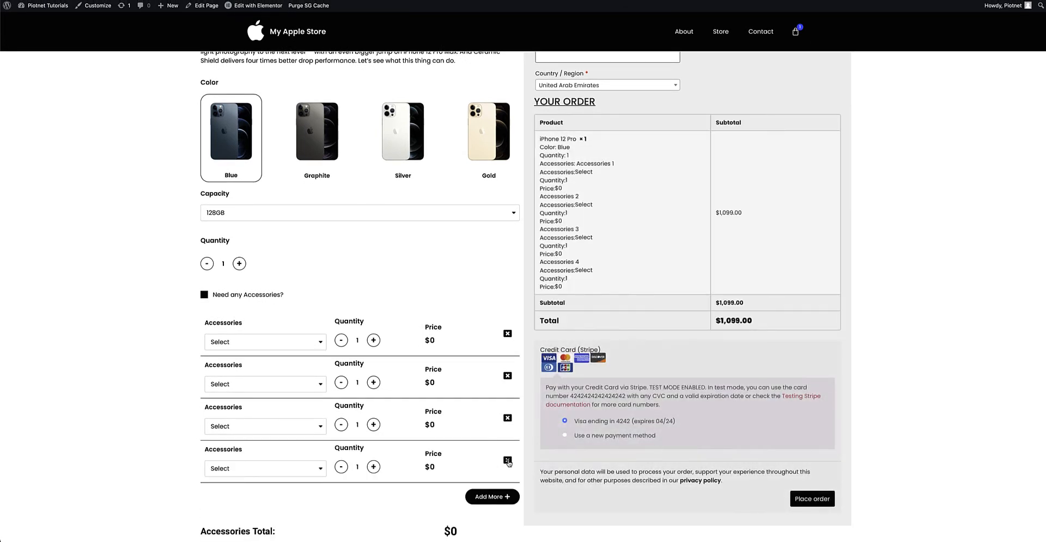
click(508, 461)
click(508, 418)
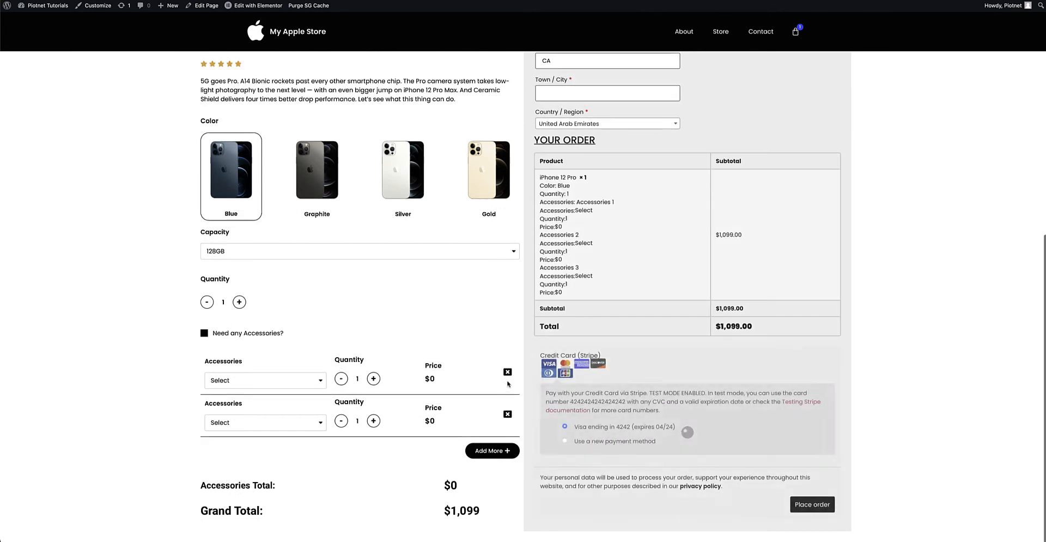
click(507, 414)
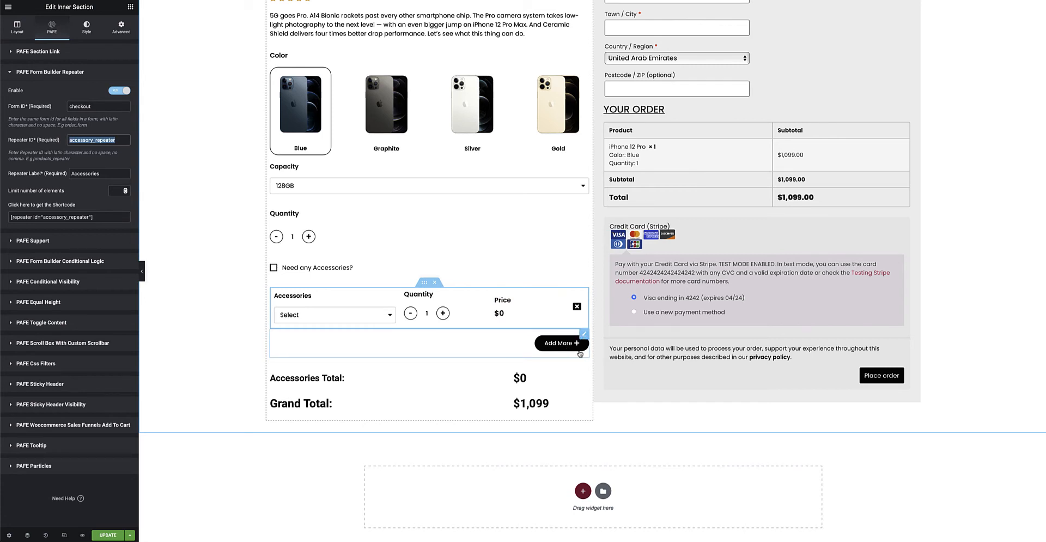
In the Elementor editor, examine the form ID, repeater ID and Action options in the accessory row remove icon's PAFE Form Builder Repeater Trigger.
click(577, 306)
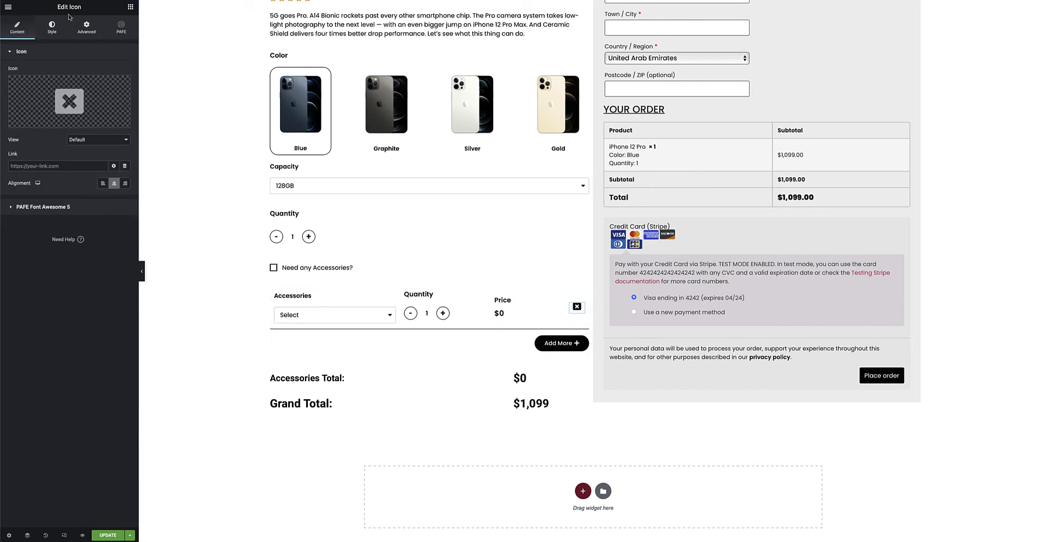
mouse_move(69, 107)
click(121, 28)
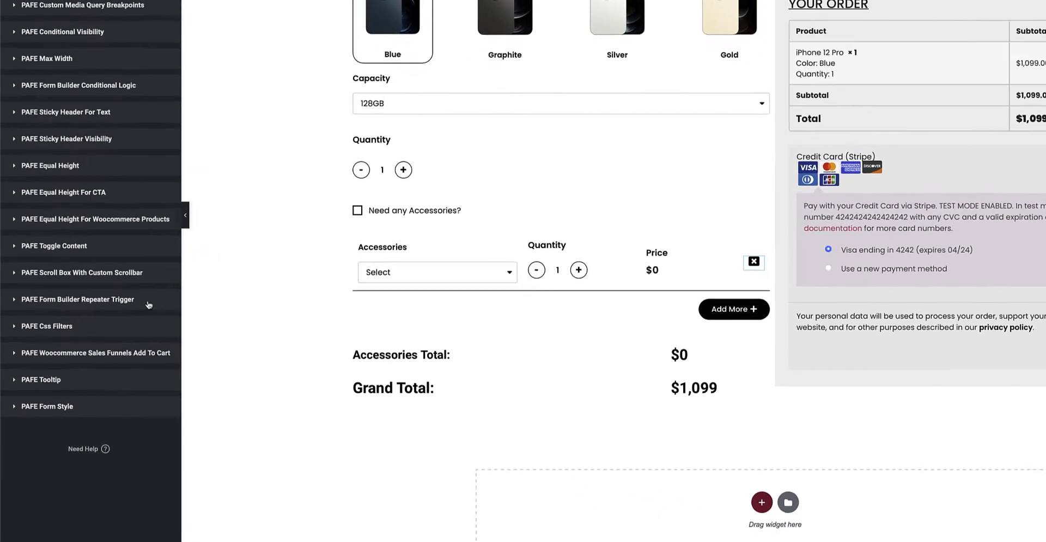
click(70, 336)
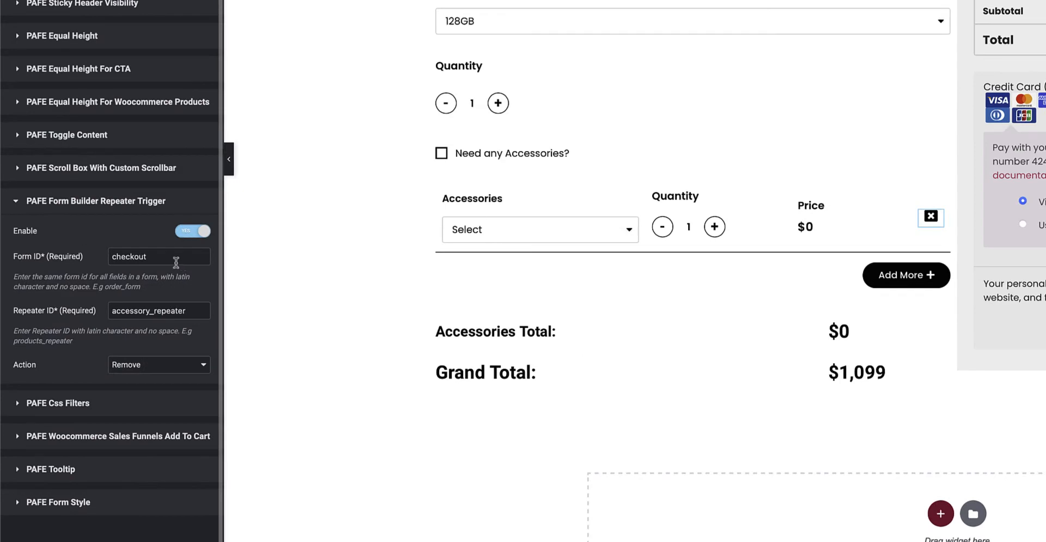
click(97, 335)
drag(155, 261, 98, 265)
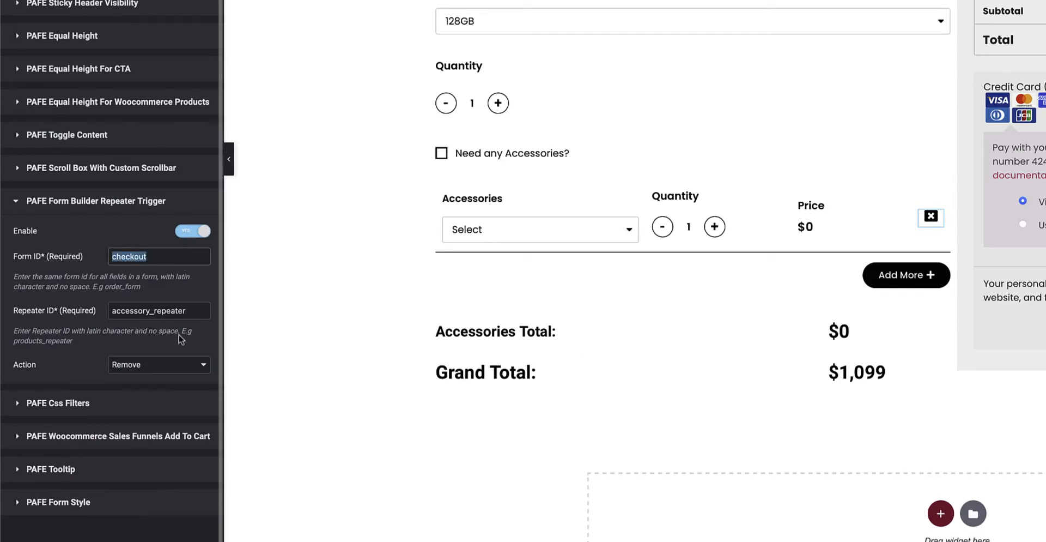
drag(191, 313, 102, 316)
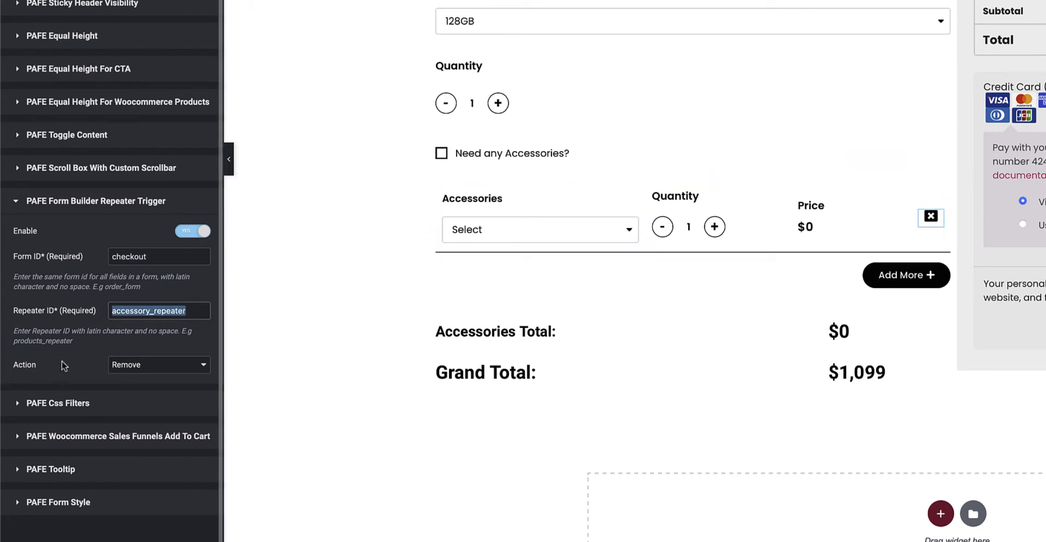
click(148, 370)
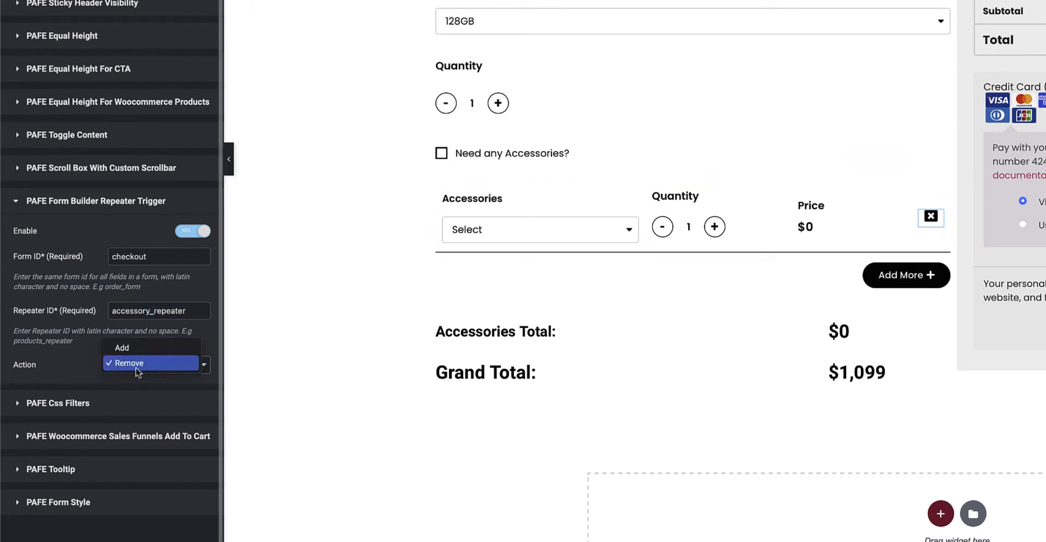
click(71, 366)
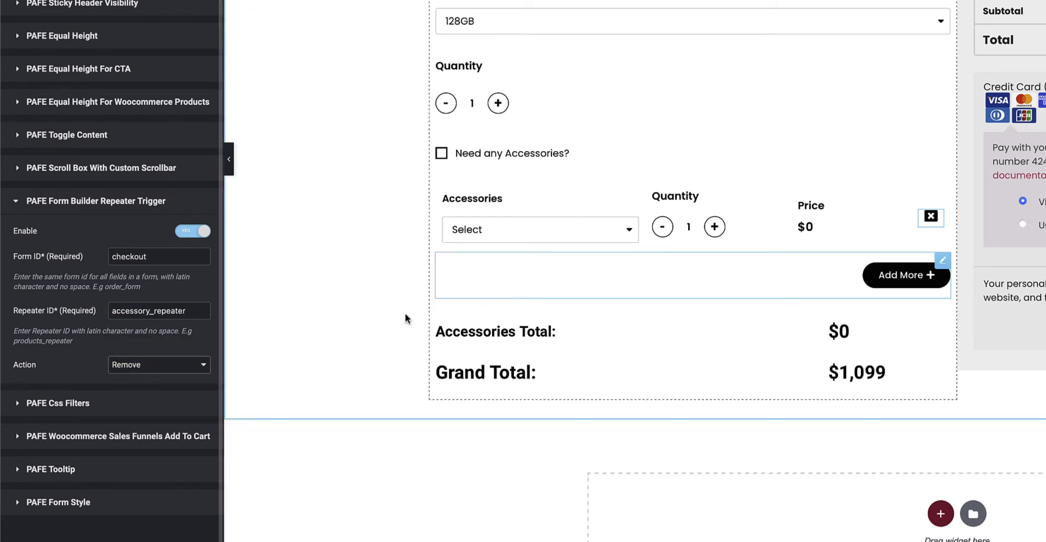
Open the Add More button's PAFE Form Builder Repeater Trigger settings and examine its form ID.
click(944, 265)
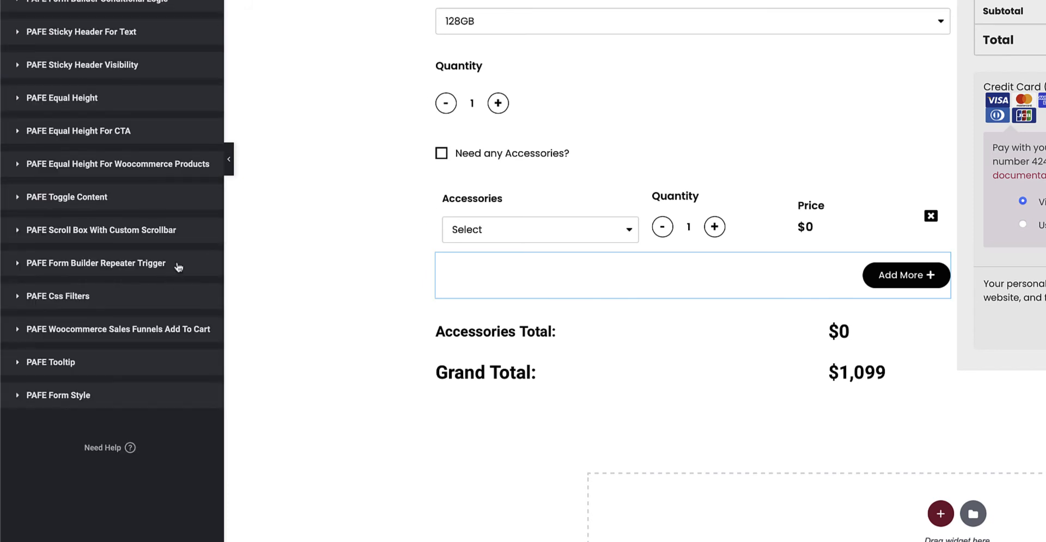
click(177, 265)
double_click(163, 256)
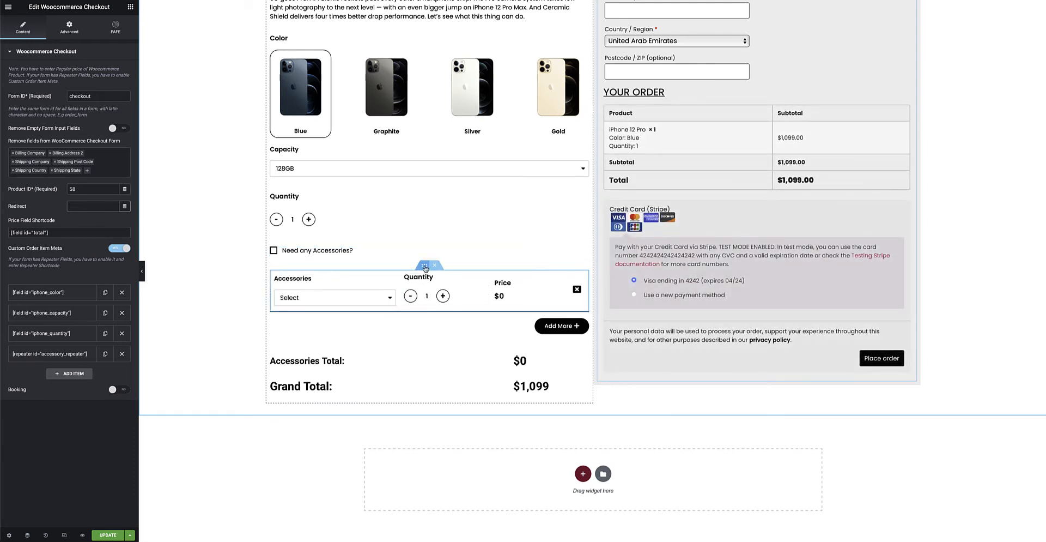
Examine the accessories inner section's PAFE Form Builder Conditional Logic, including its form ID and the iphone_accessories condition.
click(424, 268)
click(52, 27)
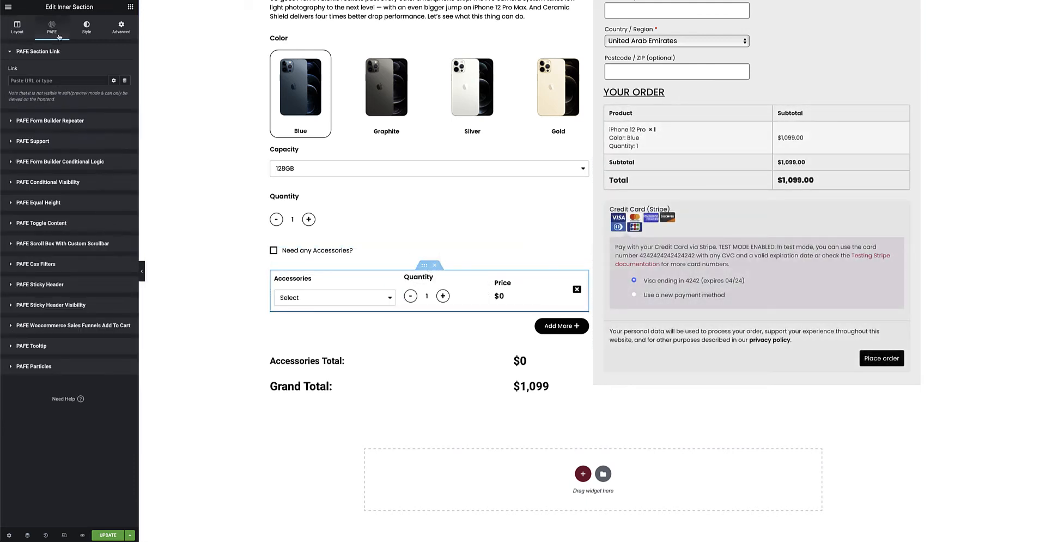
click(65, 161)
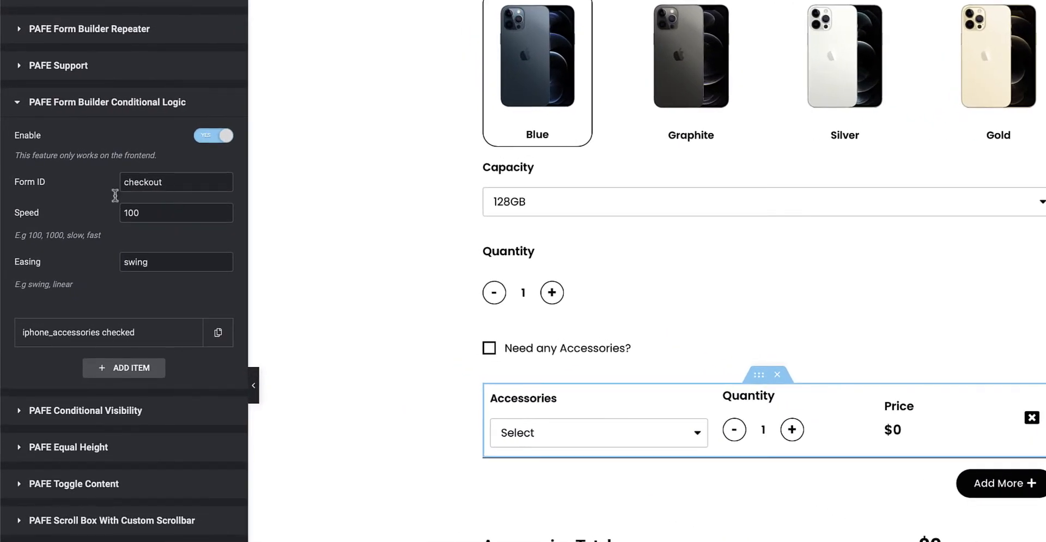
drag(165, 182, 88, 181)
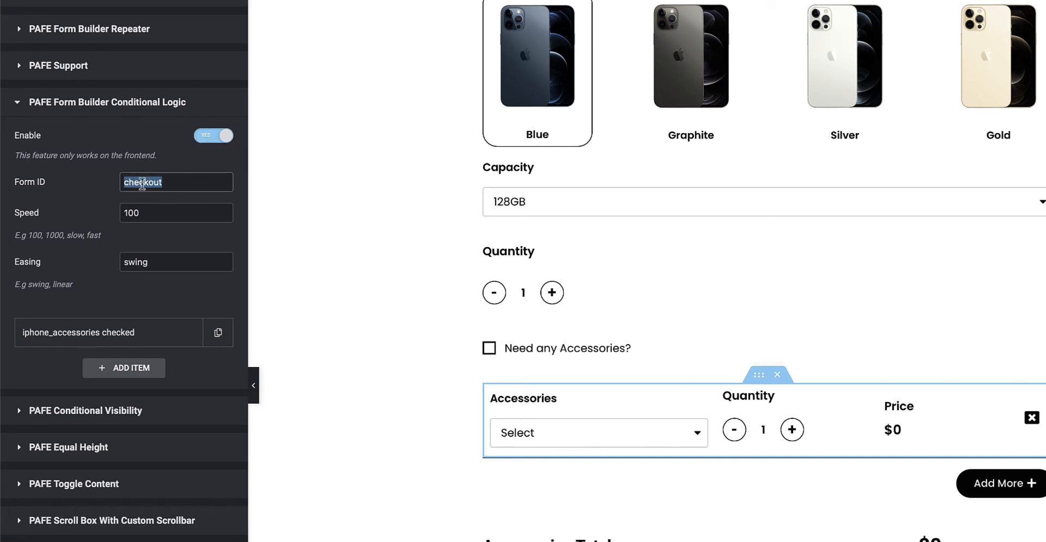
click(150, 334)
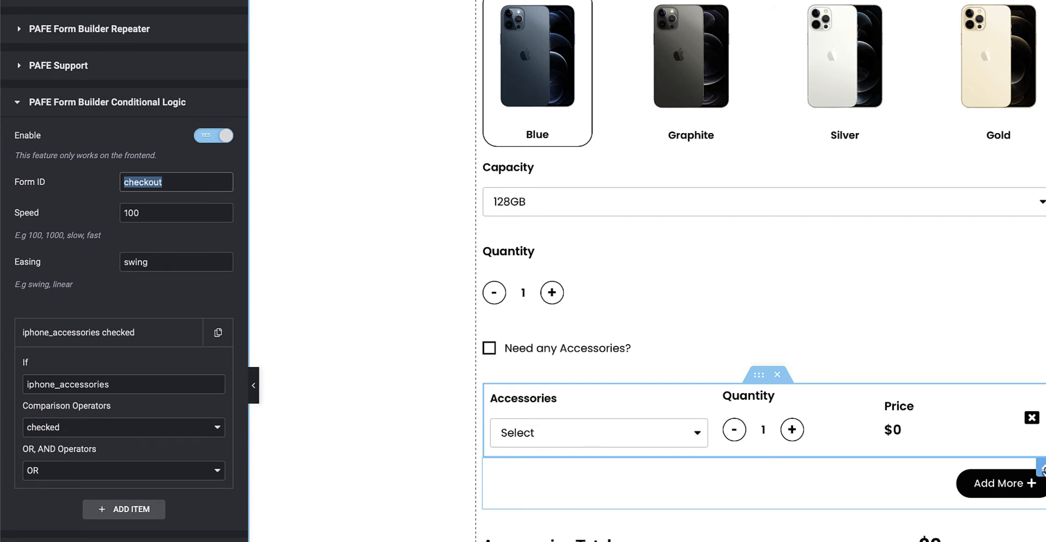
Examine the Add More button's PAFE Form Builder Conditional Logic and its iphone_accessories condition.
click(1041, 467)
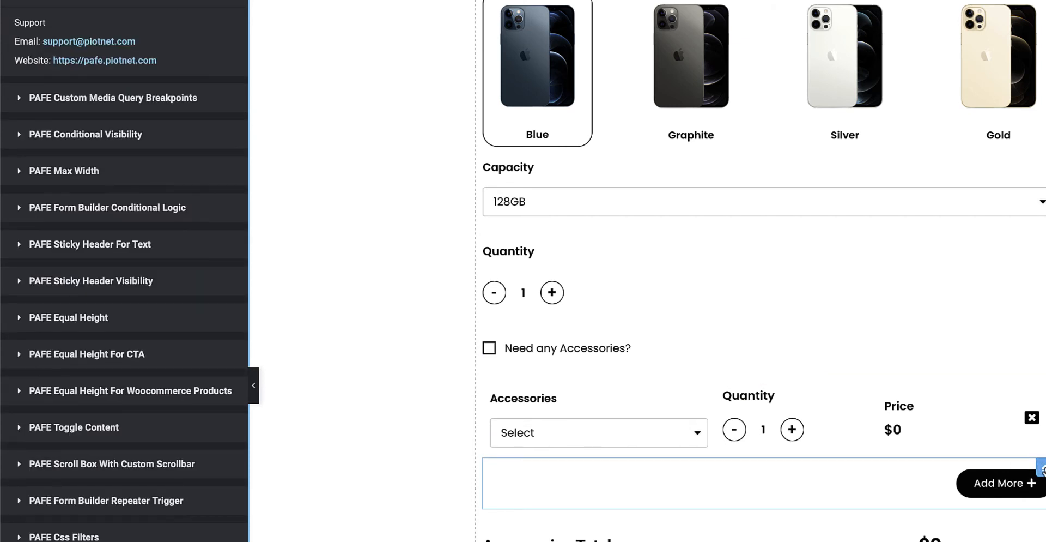
click(116, 217)
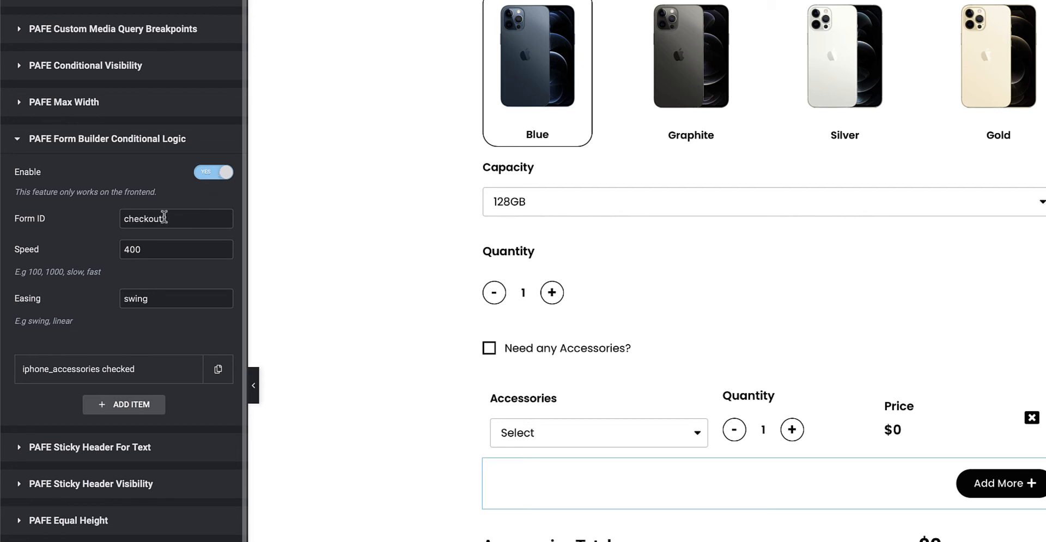
click(118, 372)
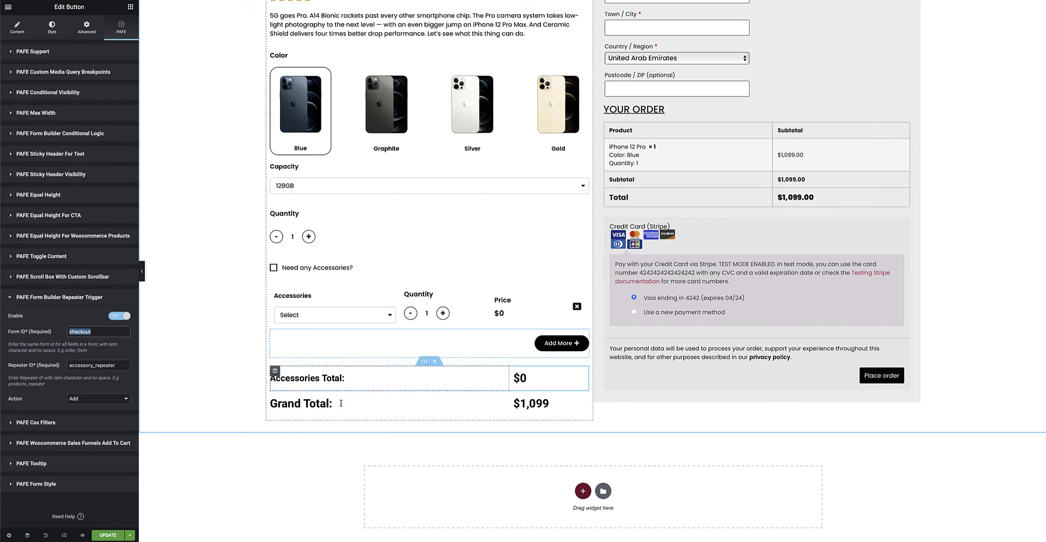
Inspect the Accessories Total heading and its calculated field's formula, and compare the formula with the shortcode of the accessory Price field.
click(504, 378)
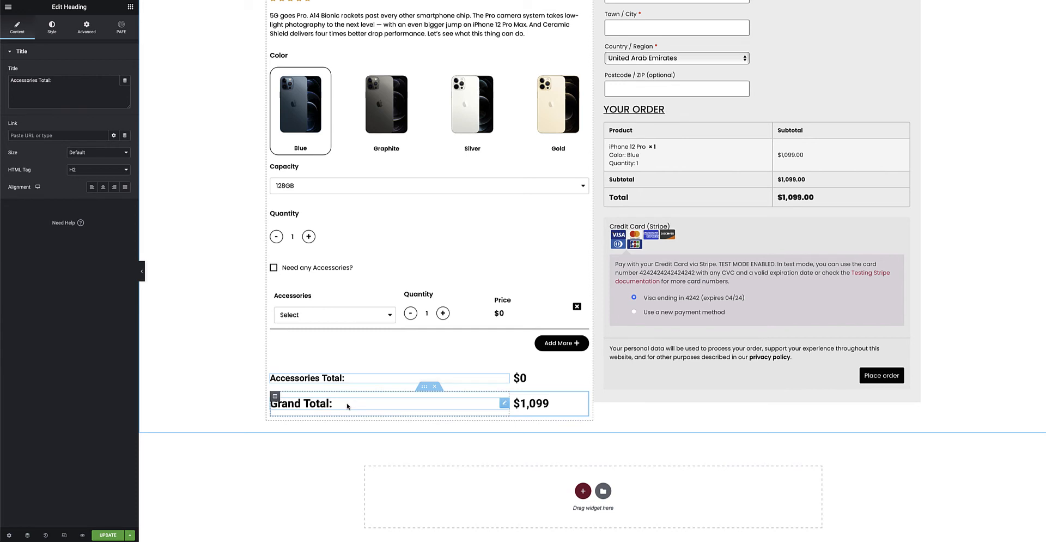
click(580, 376)
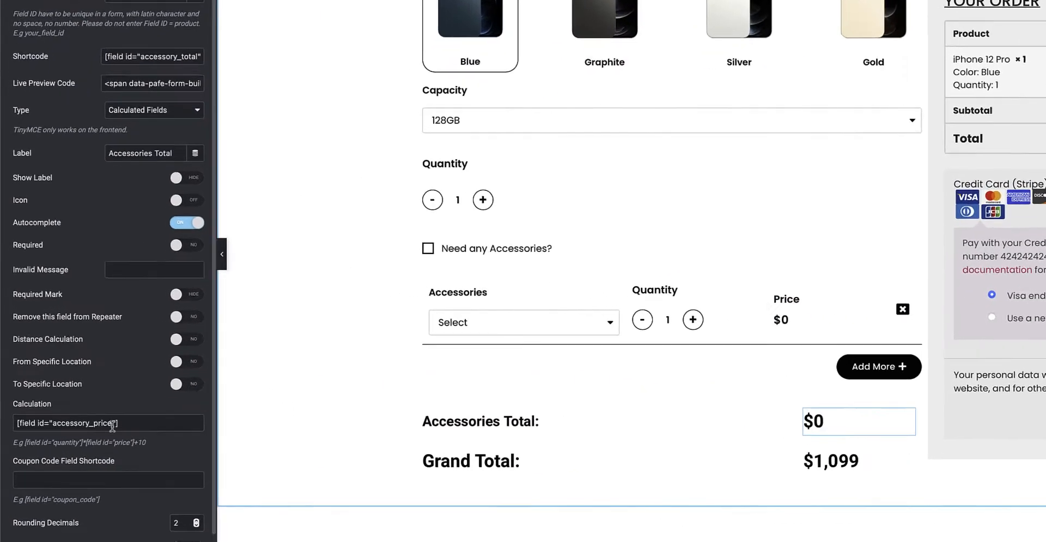
triple_click(117, 424)
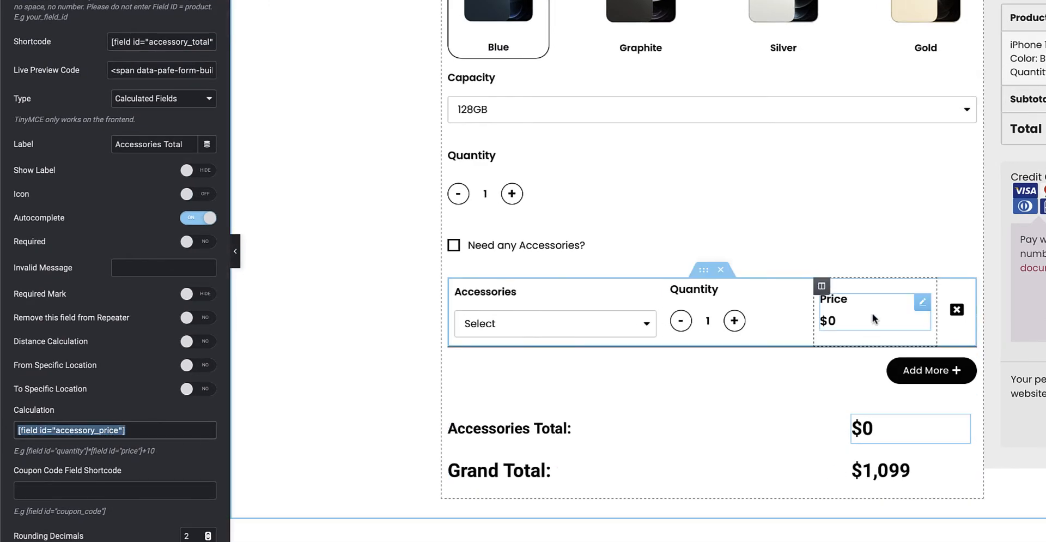
click(922, 301)
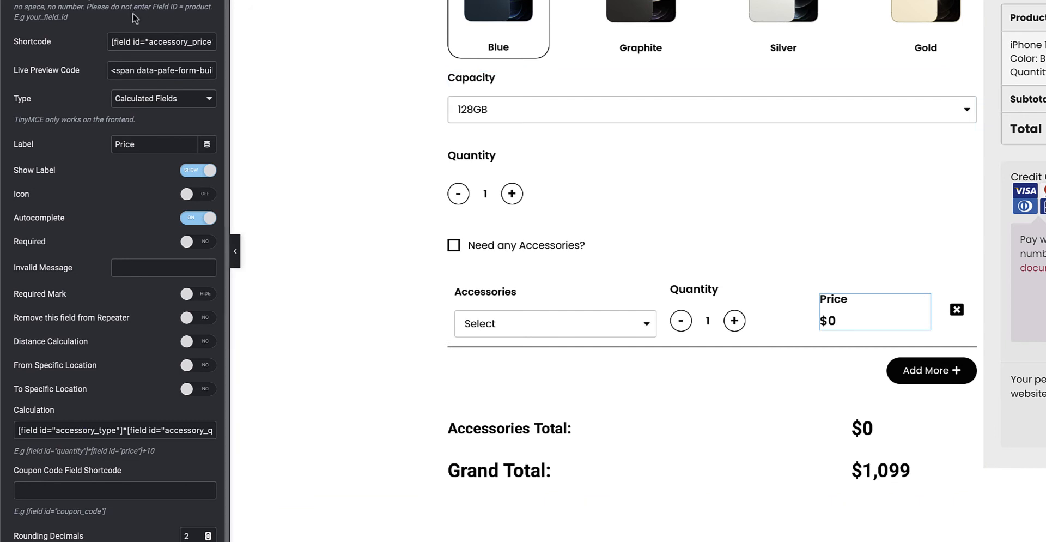
drag(112, 42, 234, 52)
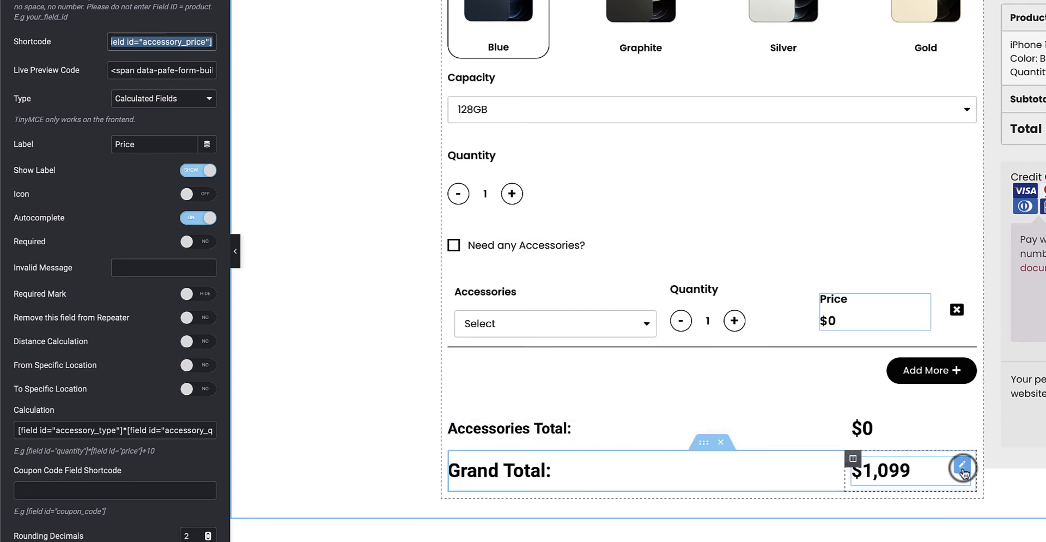
Examine each part of the Grand Total field's calculation formula, covering iPhone color, capacity, quantity and the accessory total.
click(961, 466)
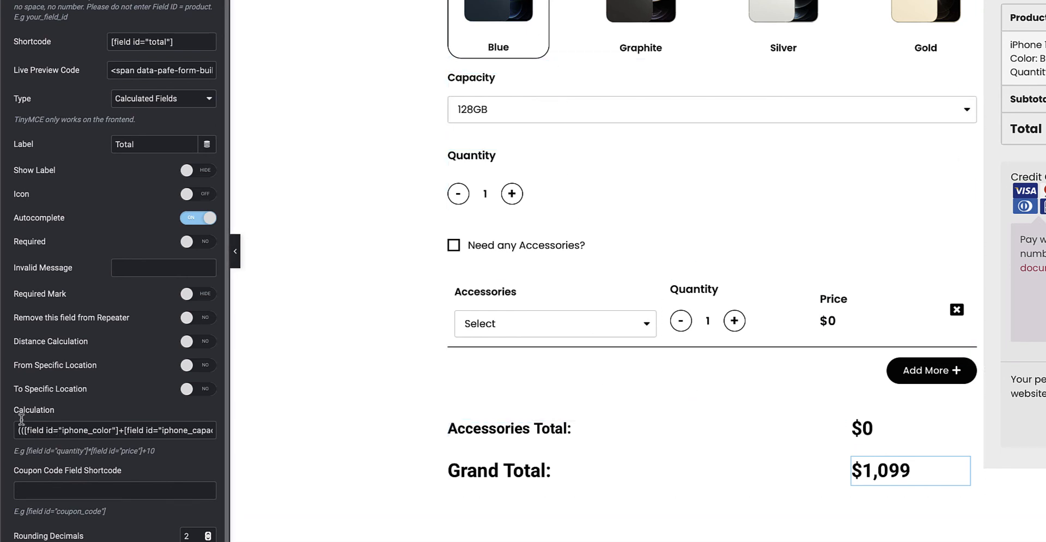
drag(120, 430, 23, 431)
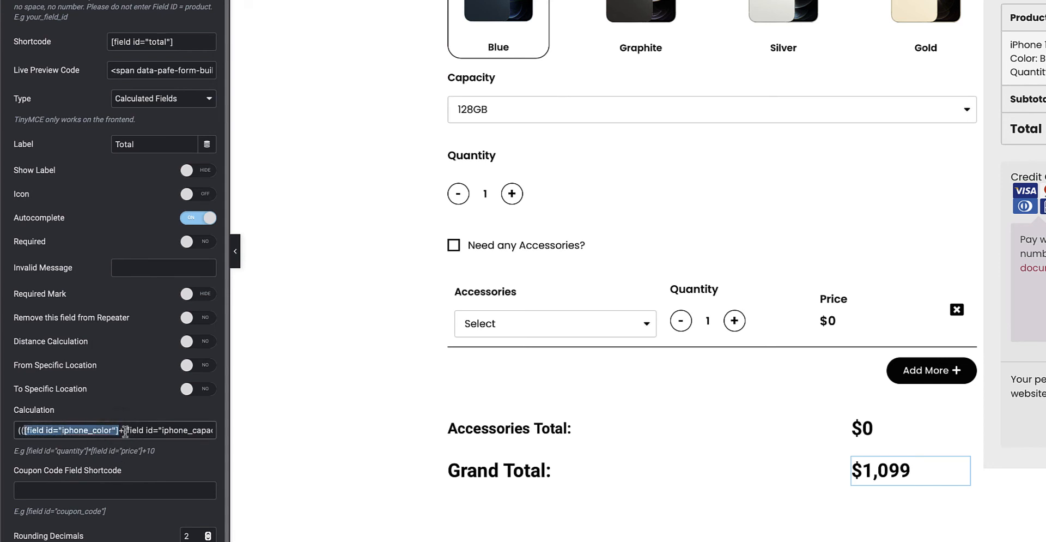
drag(124, 430, 188, 433)
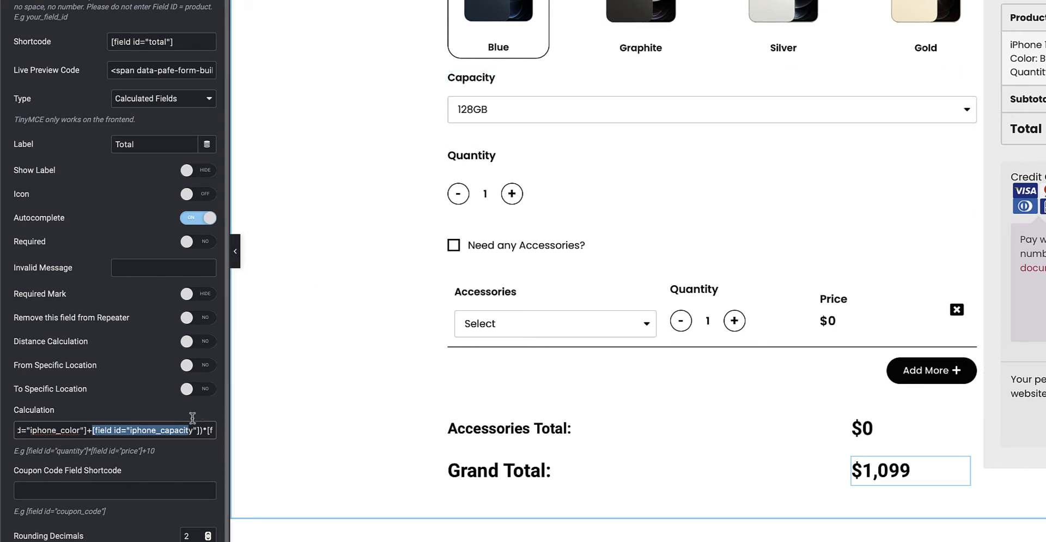
mouse_move(186, 430)
mouse_down()
mouse_move(218, 430)
mouse_move(206, 431)
mouse_up()
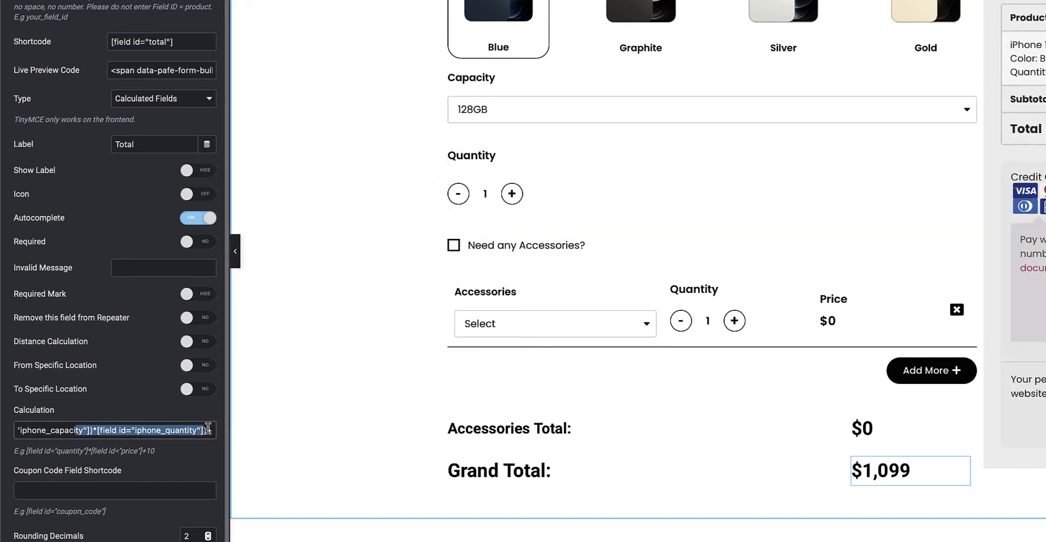
drag(207, 430, 1, 430)
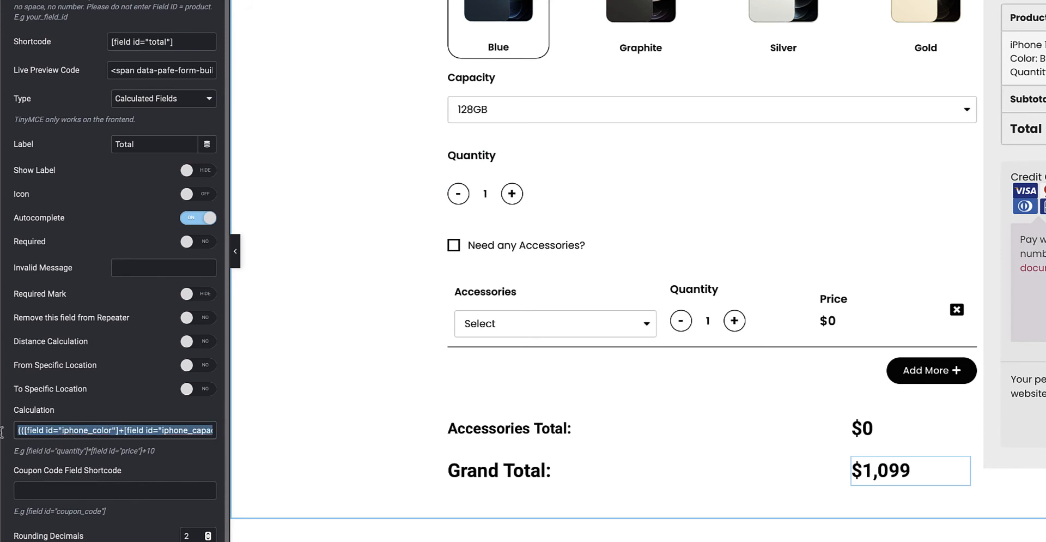
click(189, 431)
drag(184, 430, 294, 435)
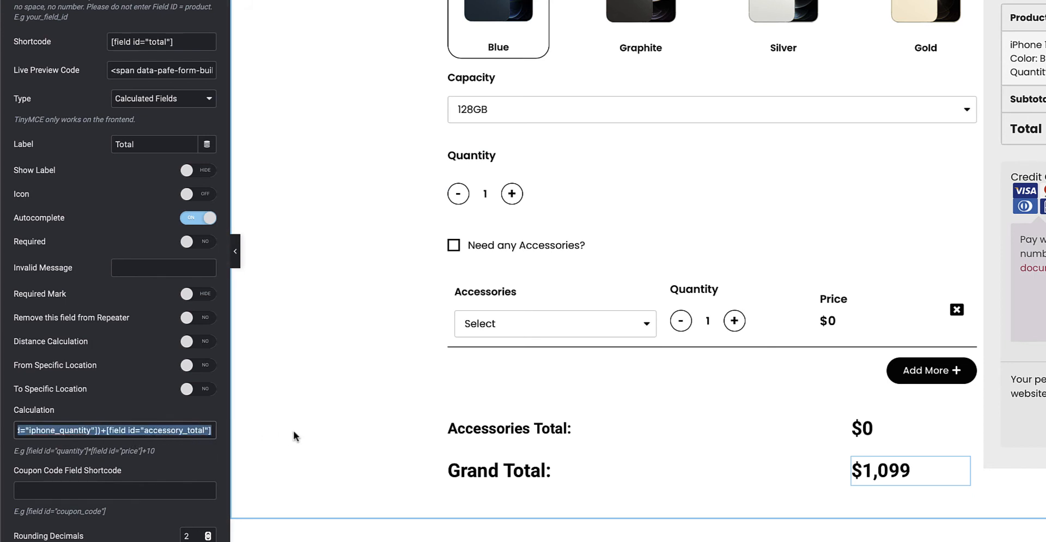
click(128, 433)
drag(107, 430, 215, 432)
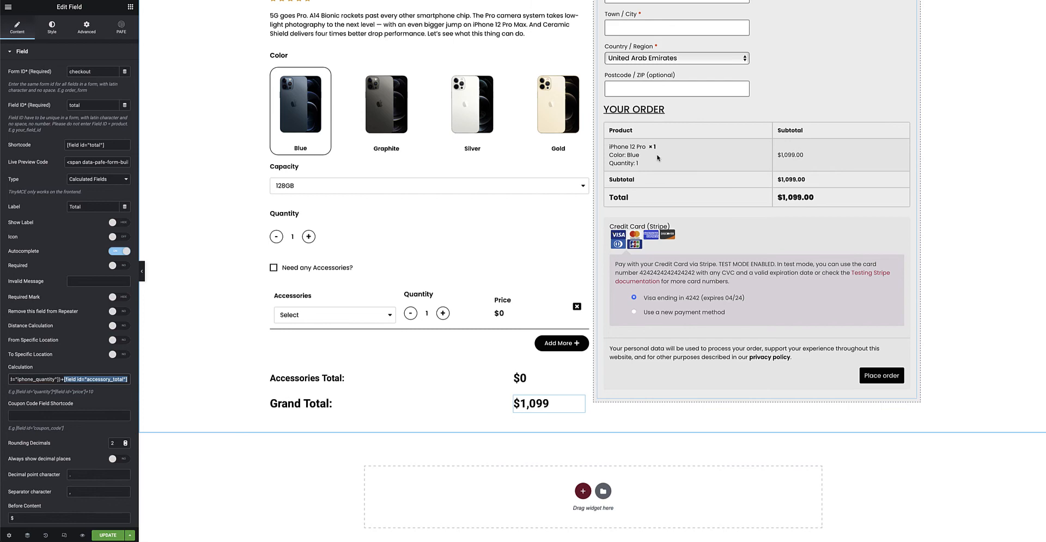
Open the Woocommerce Checkout widget's settings, search the widget library for "wooc", and clear the search to browse to the PAFE widgets.
scroll(658, 158, up, 7)
click(807, 251)
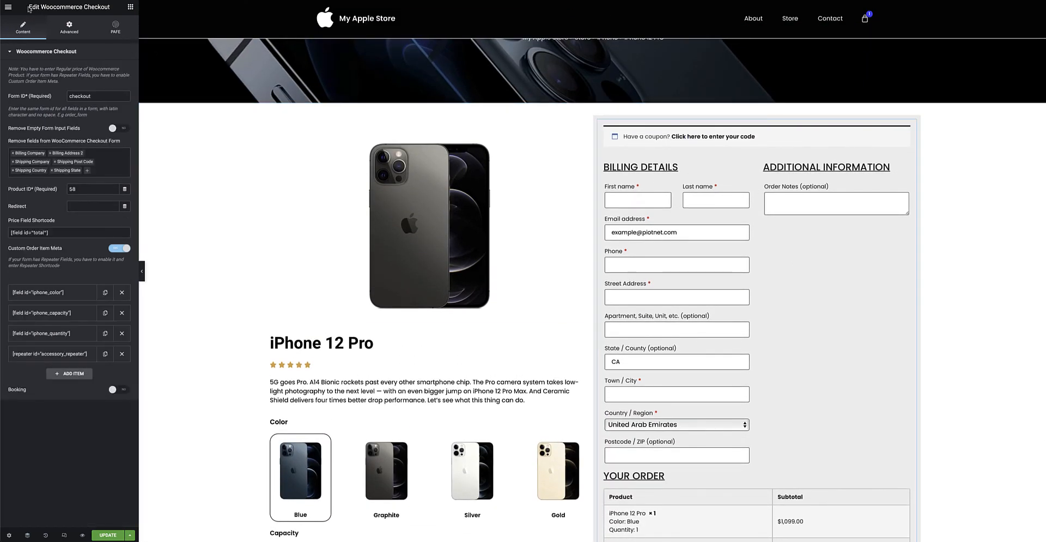
click(131, 8)
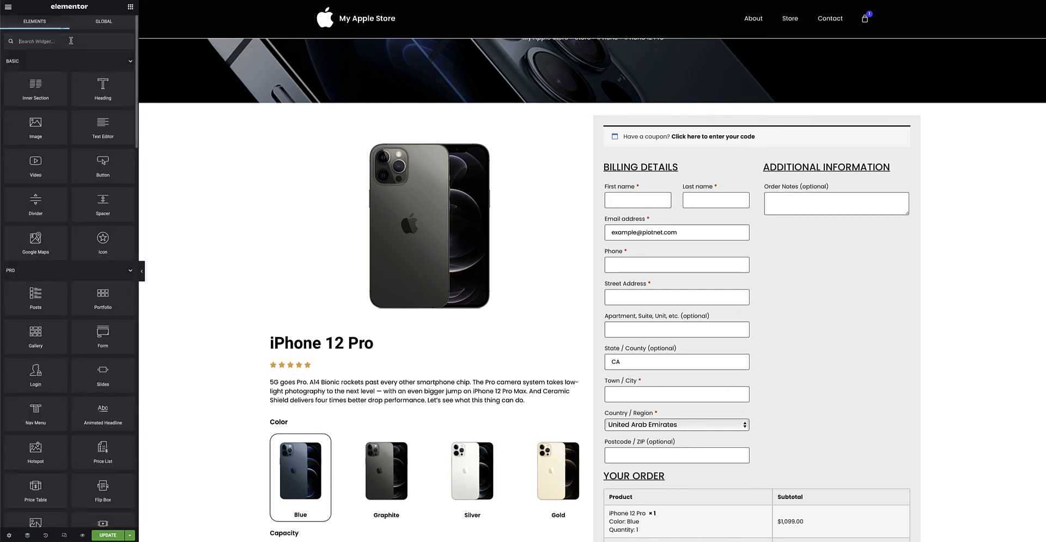
text(wooc)
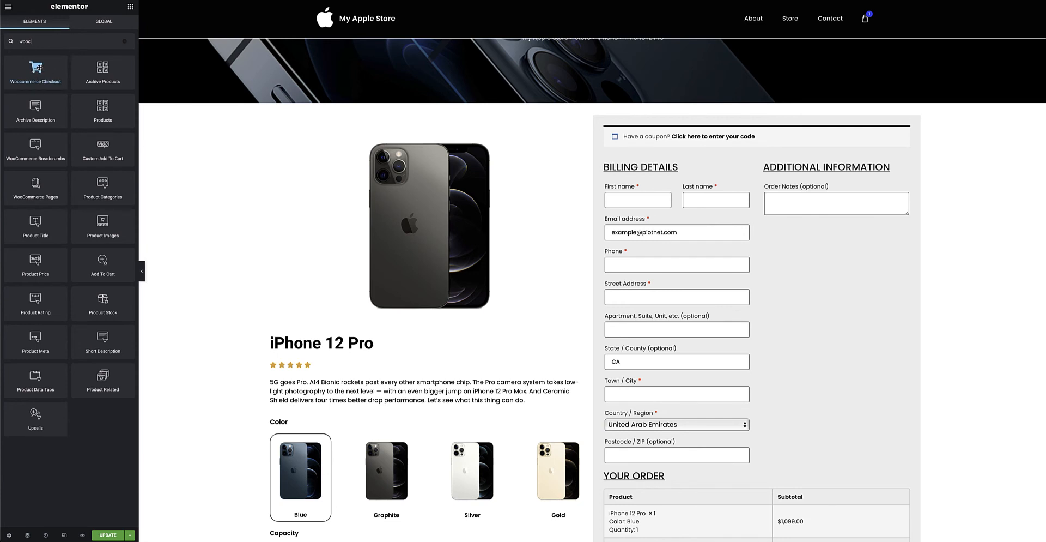
click(125, 42)
scroll(101, 189, down, 5)
scroll(102, 189, down, 15)
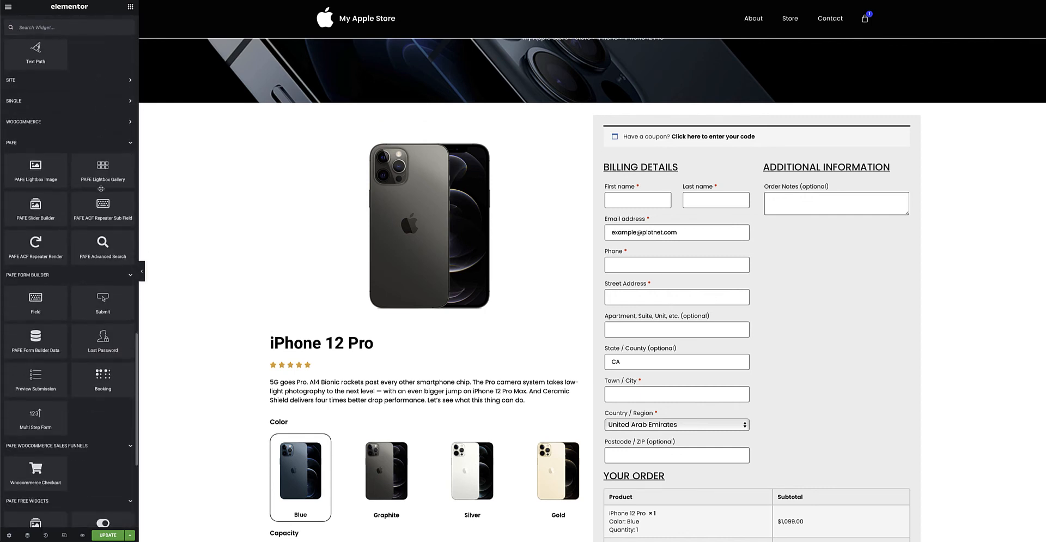
Browse the PAFE widget groups, reopen the Woocommerce Checkout widget's settings, and look over the checkout form in the page.
scroll(100, 187, down, 3)
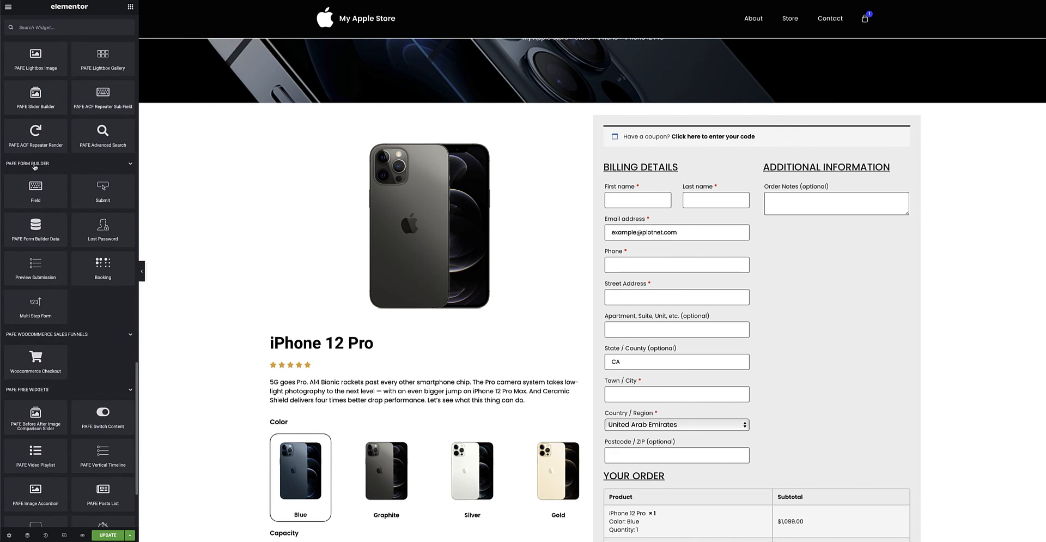
scroll(34, 166, down, 2)
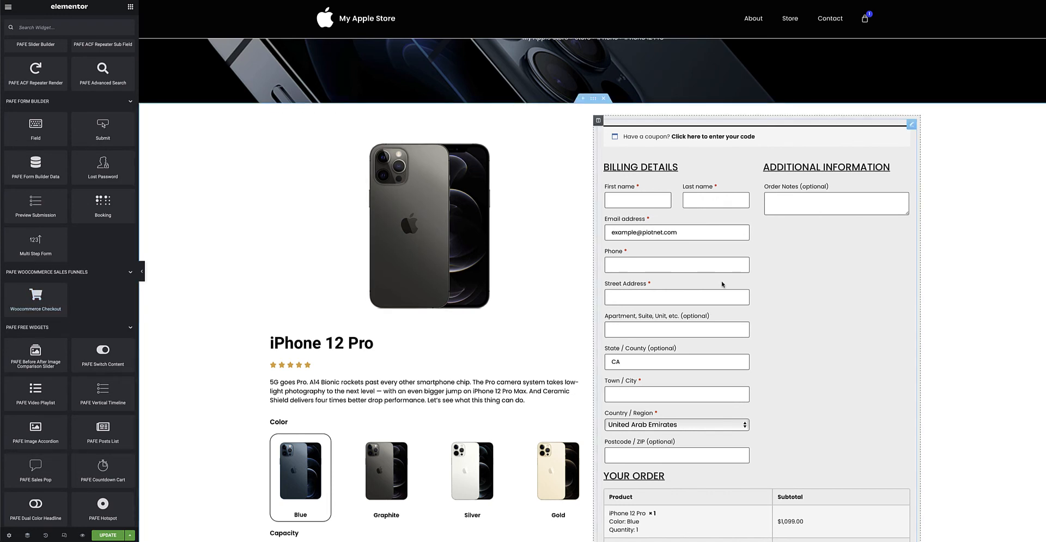
click(911, 125)
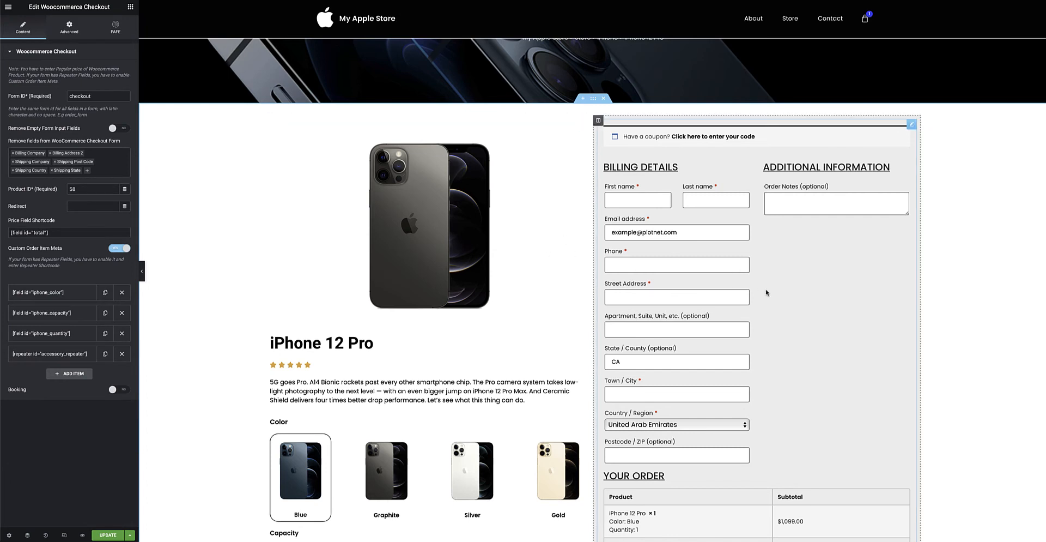
scroll(802, 325, down, 5)
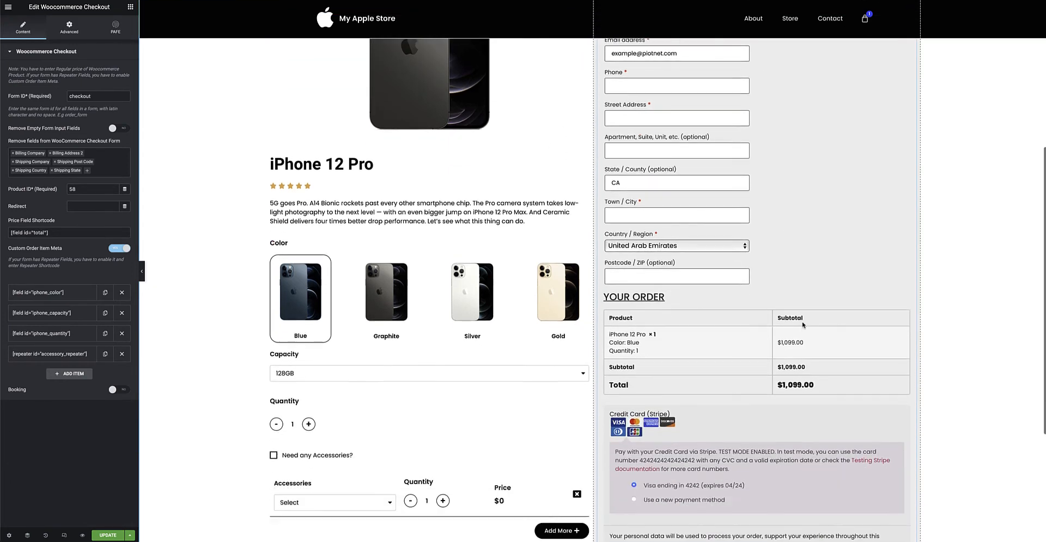
scroll(738, 322, up, 7)
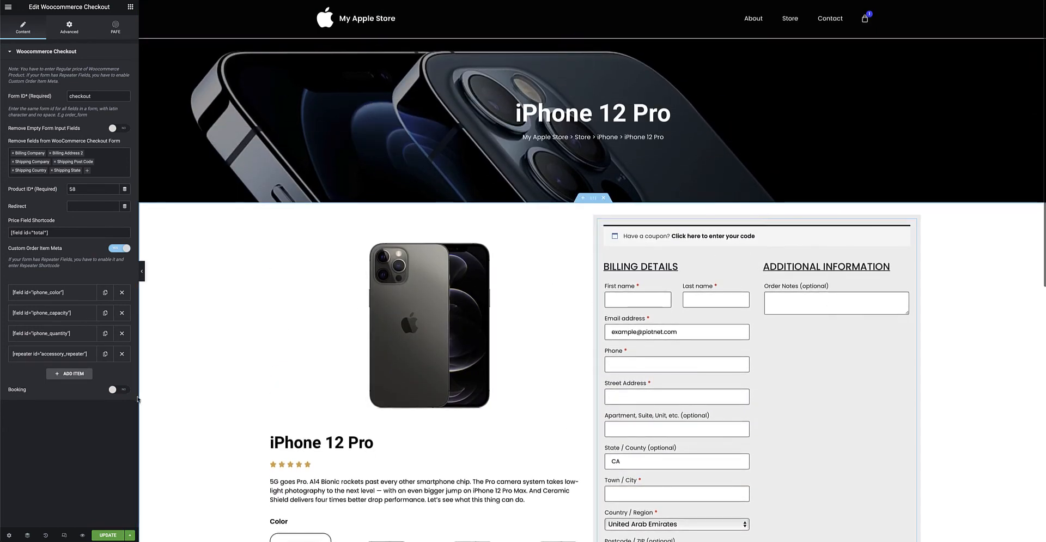
Inspect the Custom CSS code in the Woocommerce Checkout widget's advanced settings.
click(71, 27)
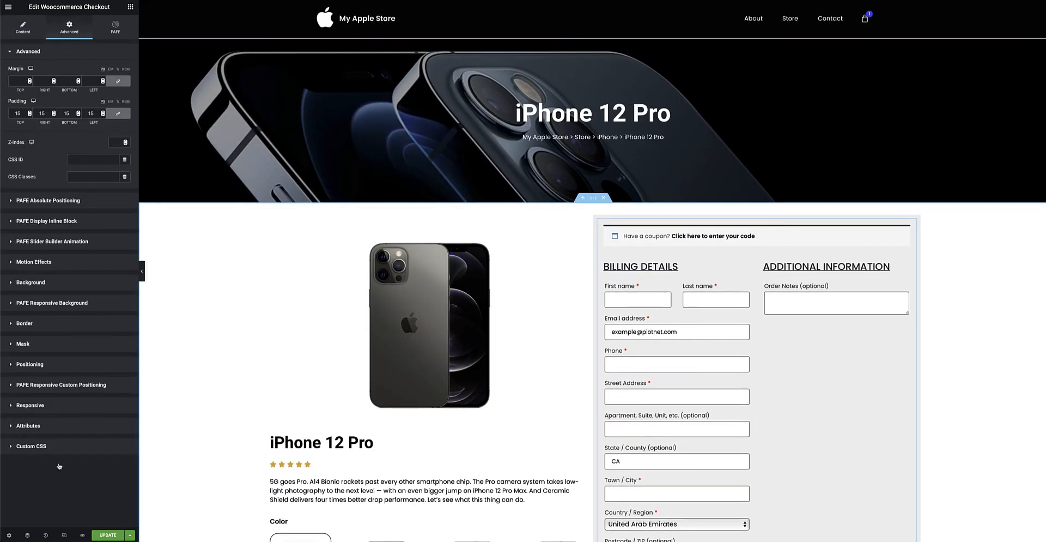
click(50, 447)
scroll(83, 421, down, 3)
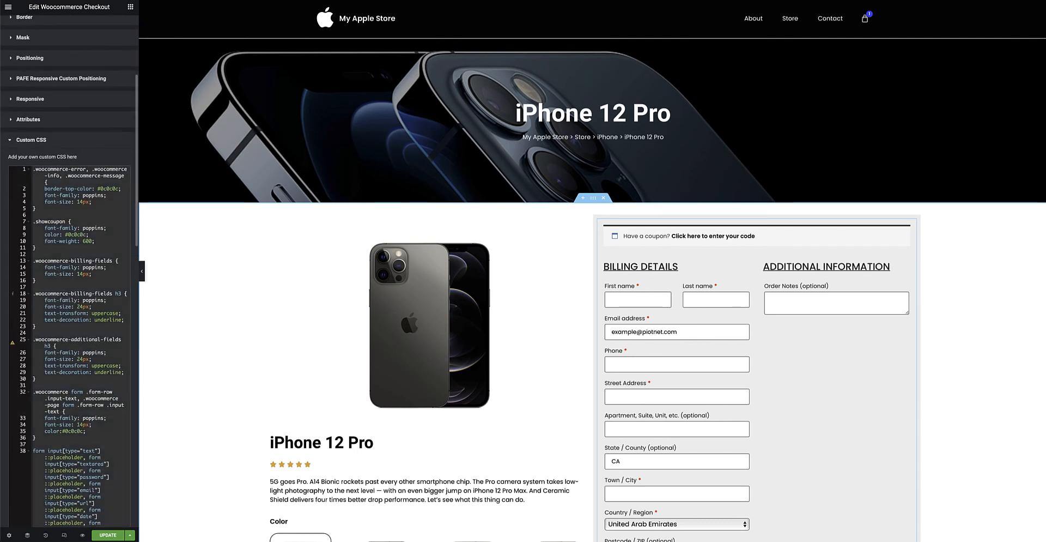
Cut all of the checkout widget's custom CSS to view the unstyled form, and paste the code back.
key(super+x)
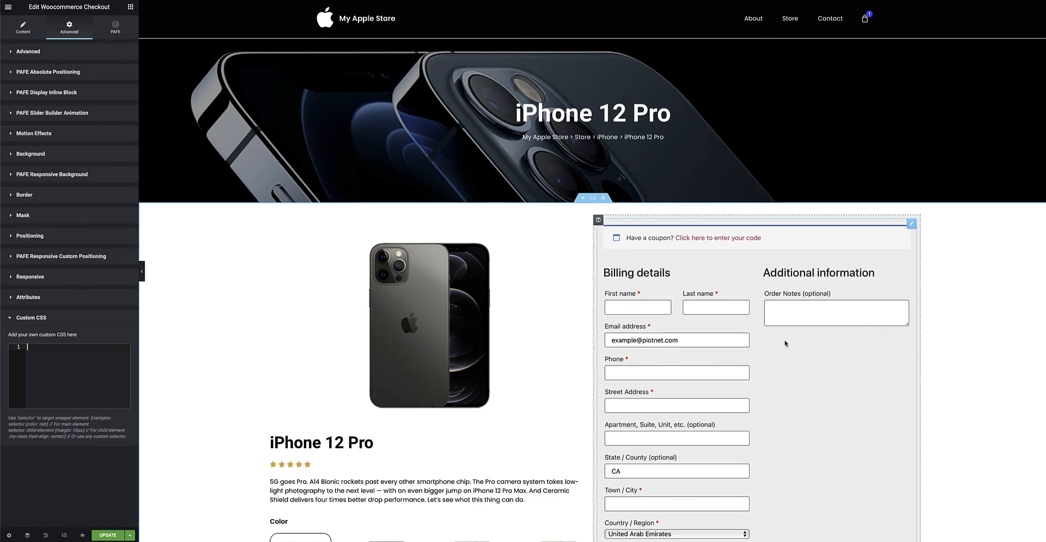
scroll(785, 343, down, 8)
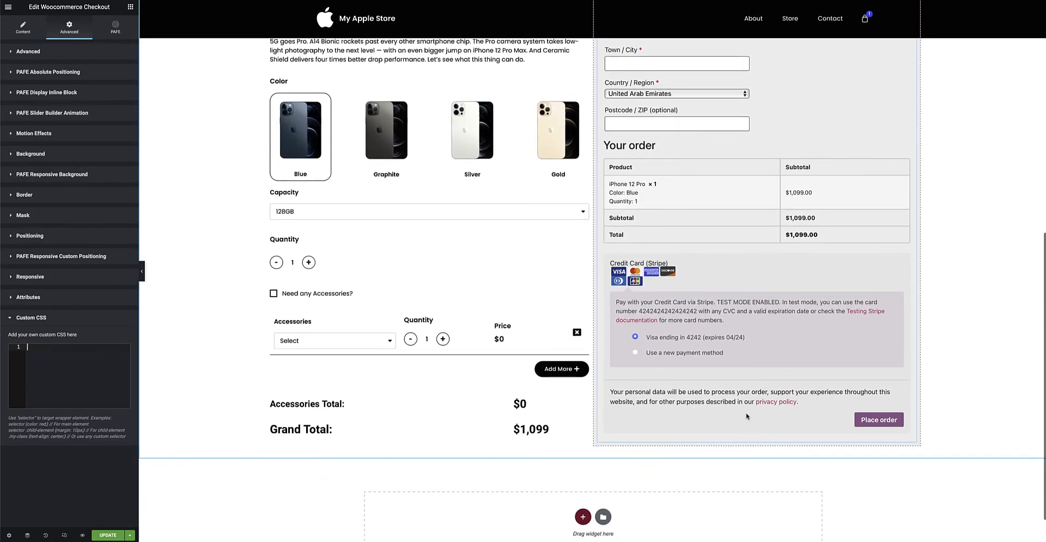
scroll(842, 403, up, 8)
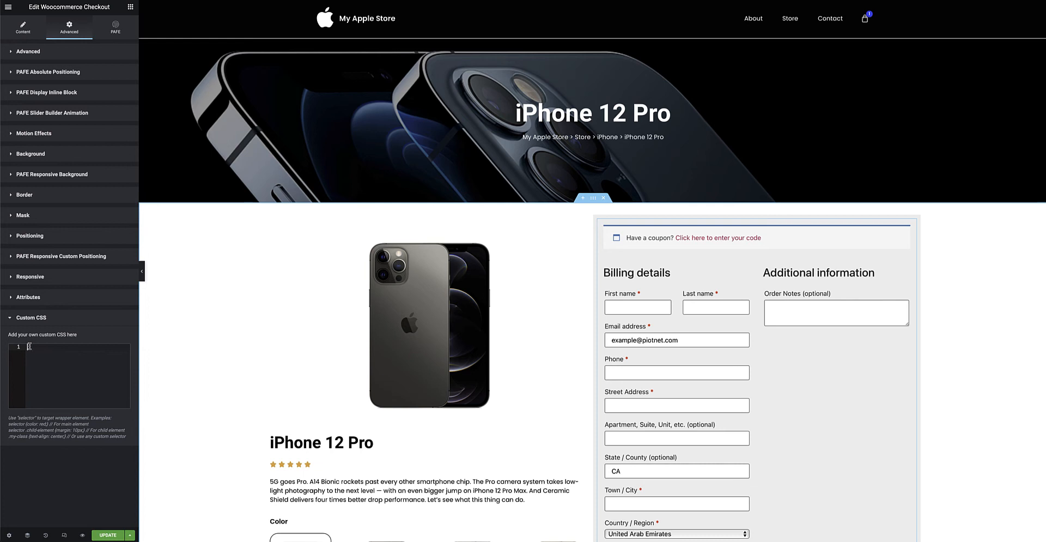
key(ctrl+v)
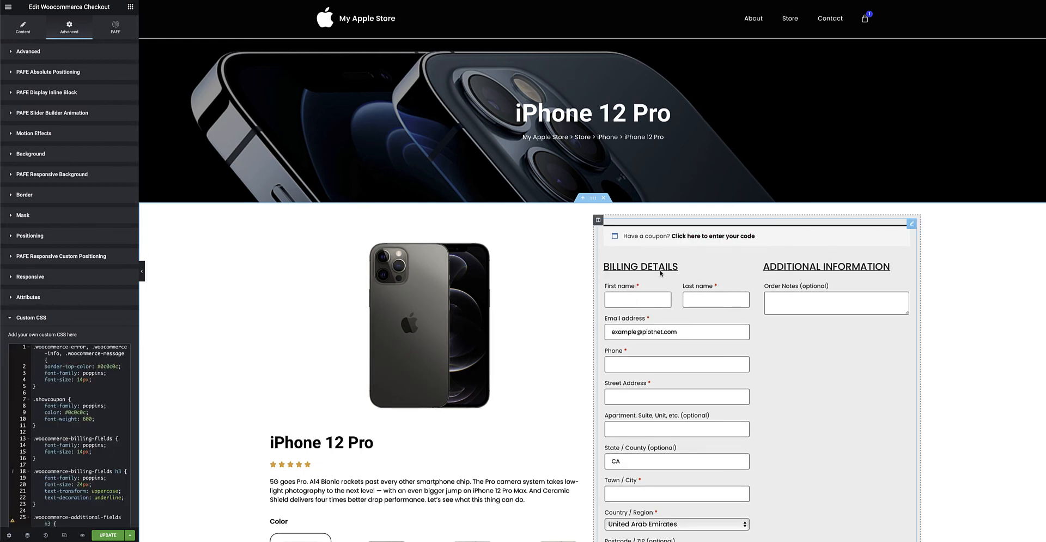
scroll(835, 314, down, 5)
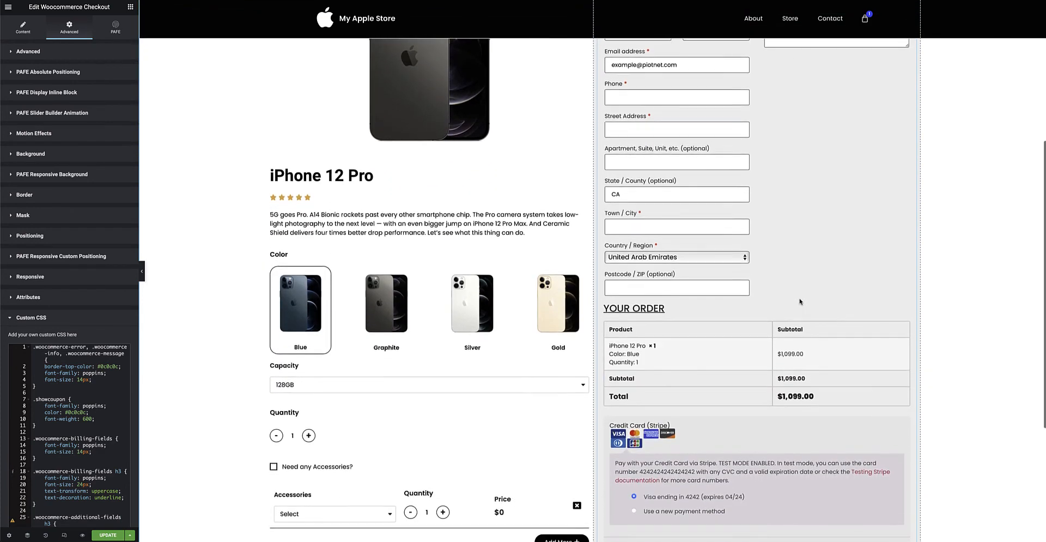
scroll(818, 291, up, 3)
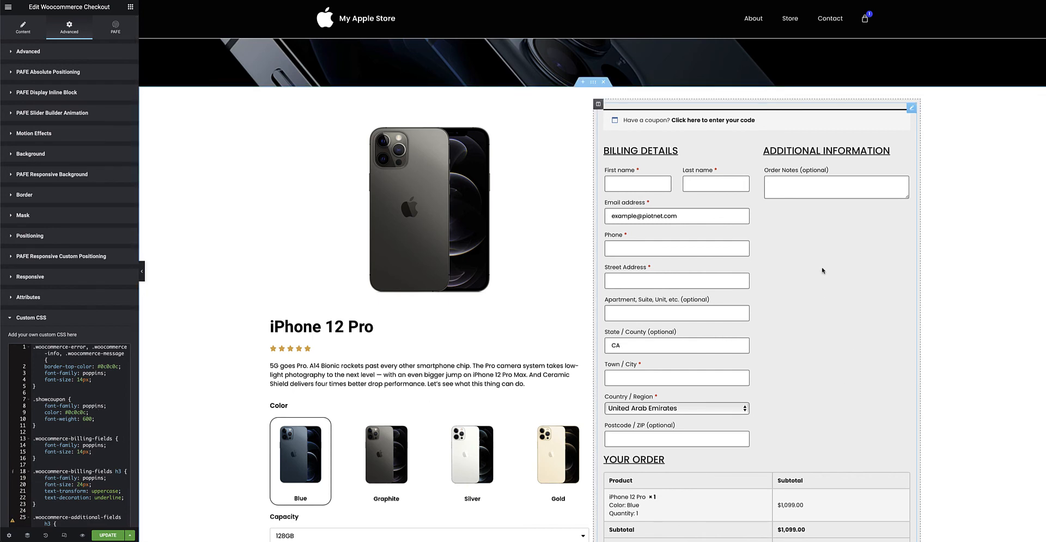
Return to the checkout widget's content settings and compare them with the order summary on the live product page.
click(20, 28)
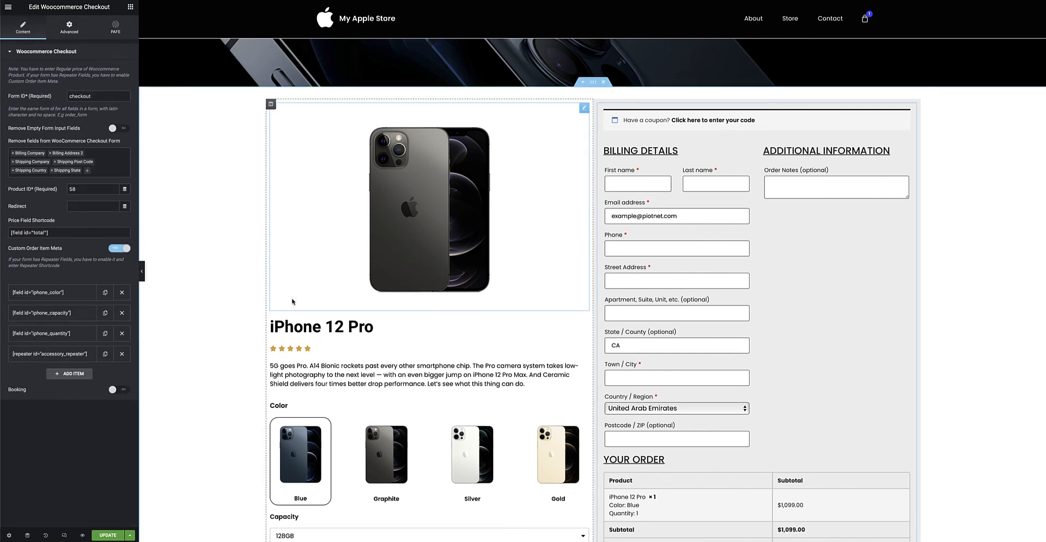
scroll(448, 373, down, 2)
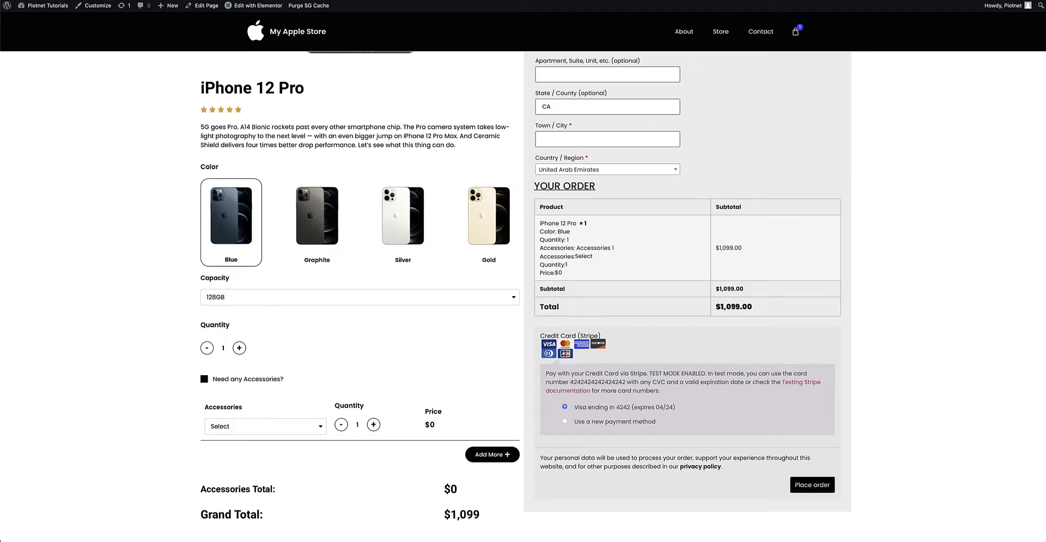
scroll(743, 264, up, 6)
scroll(734, 266, down, 1)
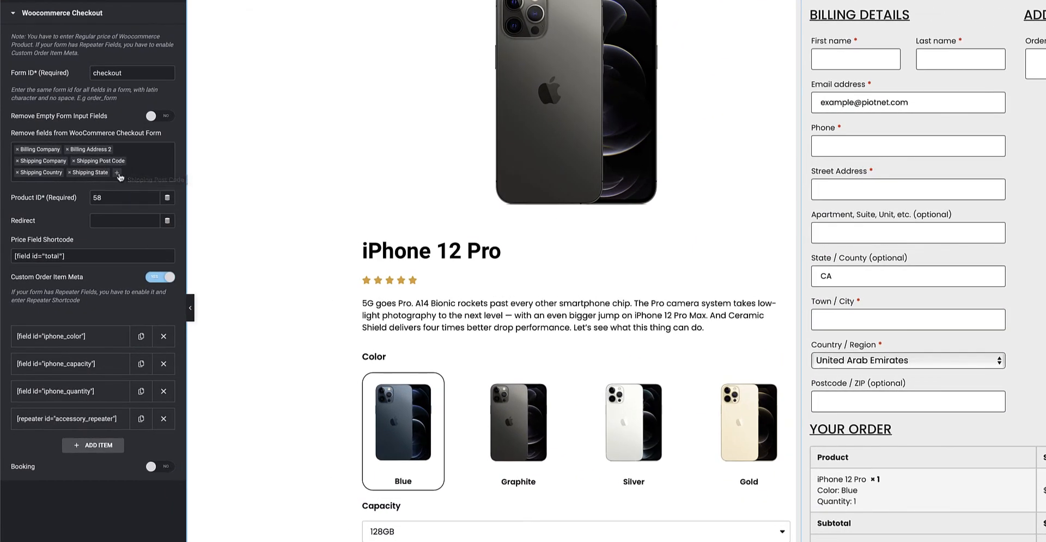
Look through the billing and shipping fields that can be removed from the WooCommerce checkout form, and close the list unchanged.
click(119, 173)
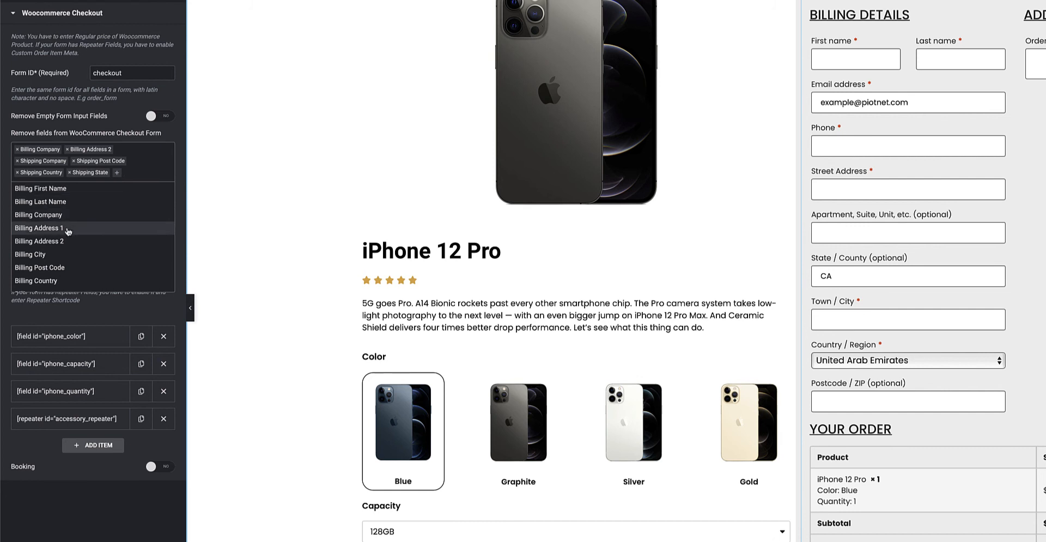
scroll(74, 224, down, 5)
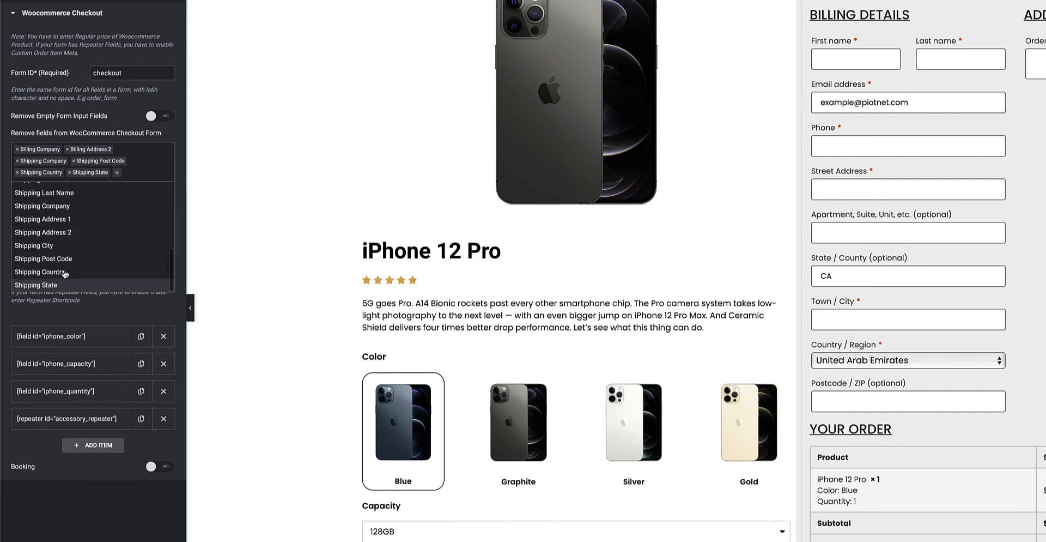
scroll(68, 213, up, 5)
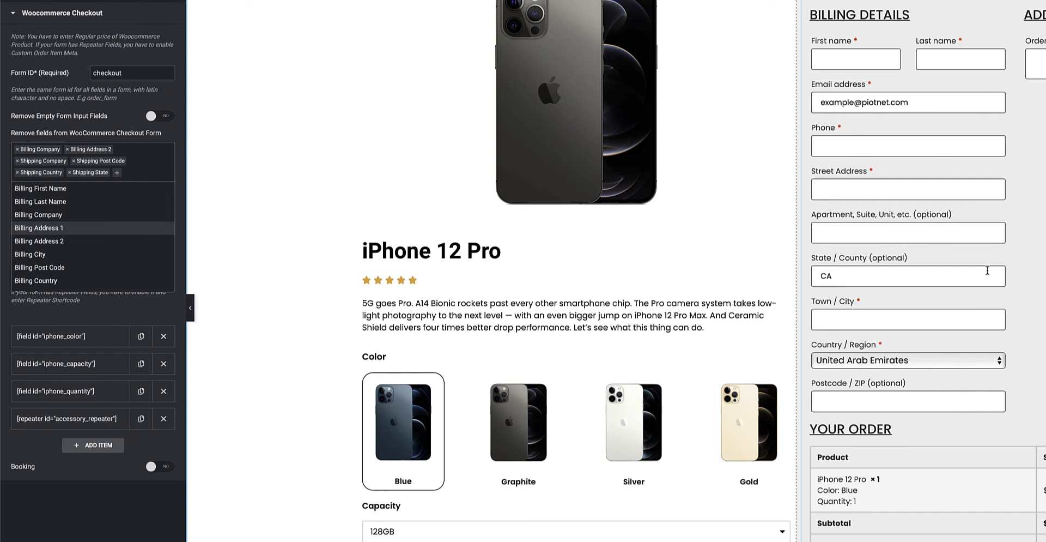
click(116, 115)
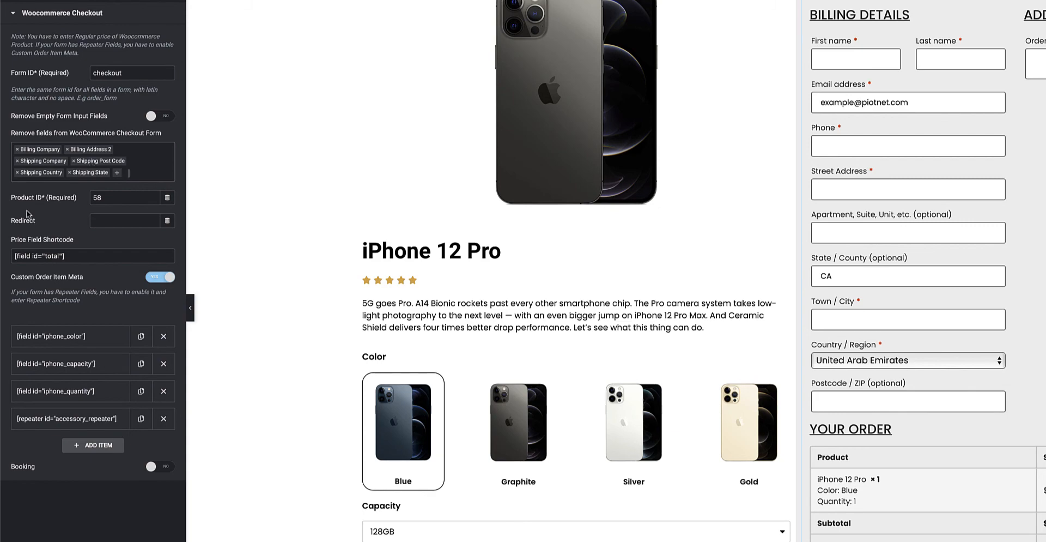
Examine the Product ID setting, re-entering 58, and compare the Price Field Shortcode with the form's Grand Total.
double_click(97, 198)
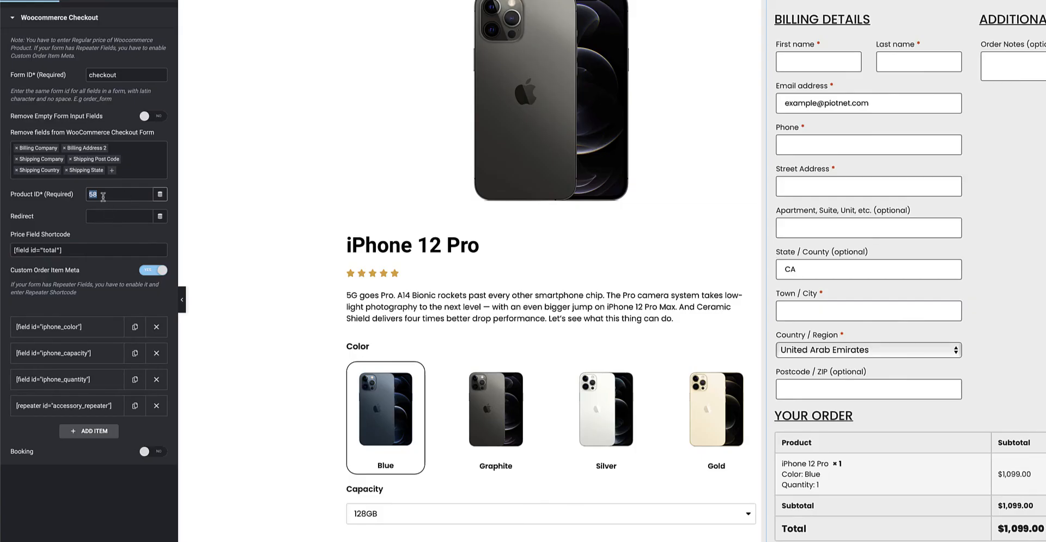
click(107, 195)
text(58)
double_click(106, 195)
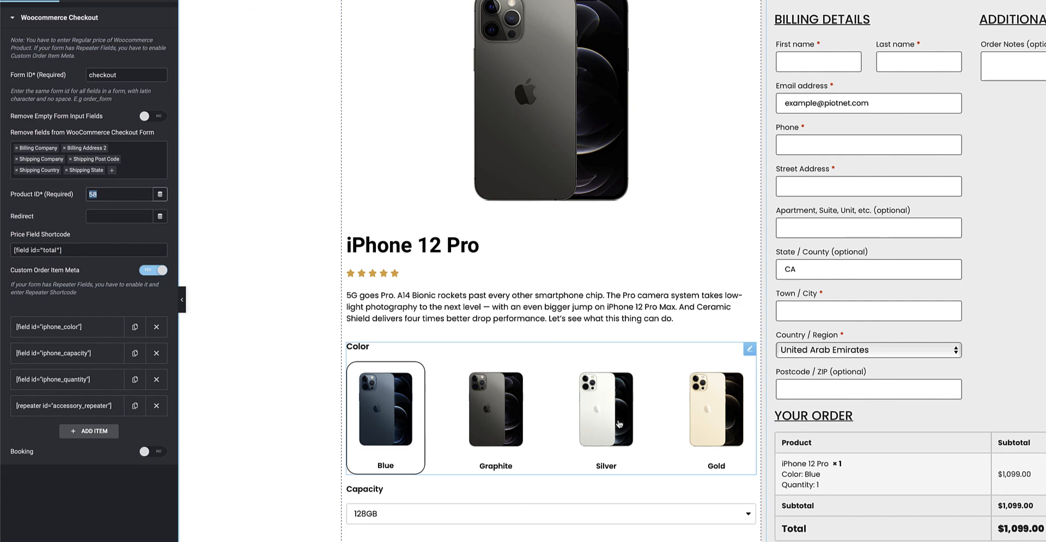
scroll(619, 424, down, 5)
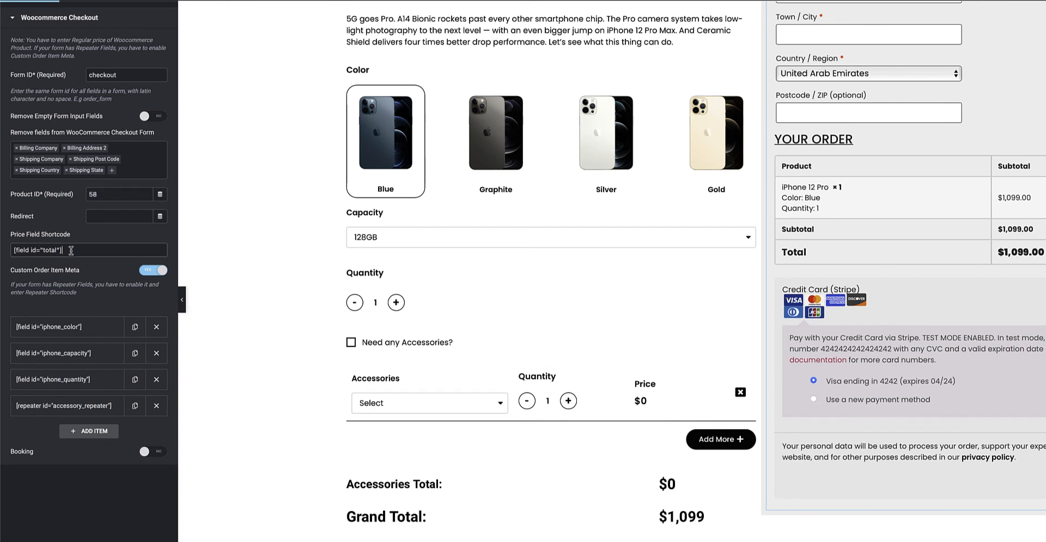
drag(68, 250, 4, 250)
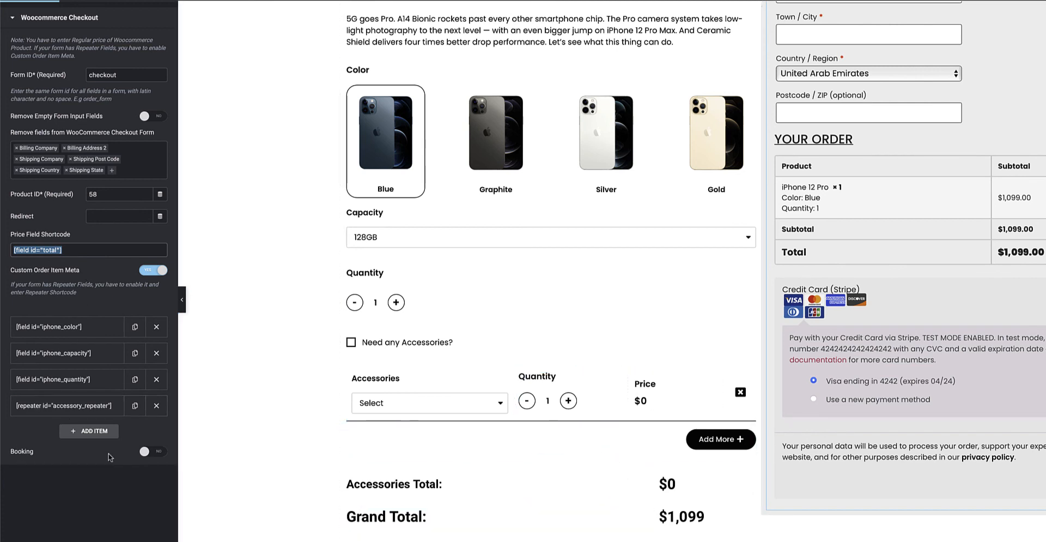
Add an empty fifth entry to the Custom Order Item Meta list, and delete it.
click(94, 430)
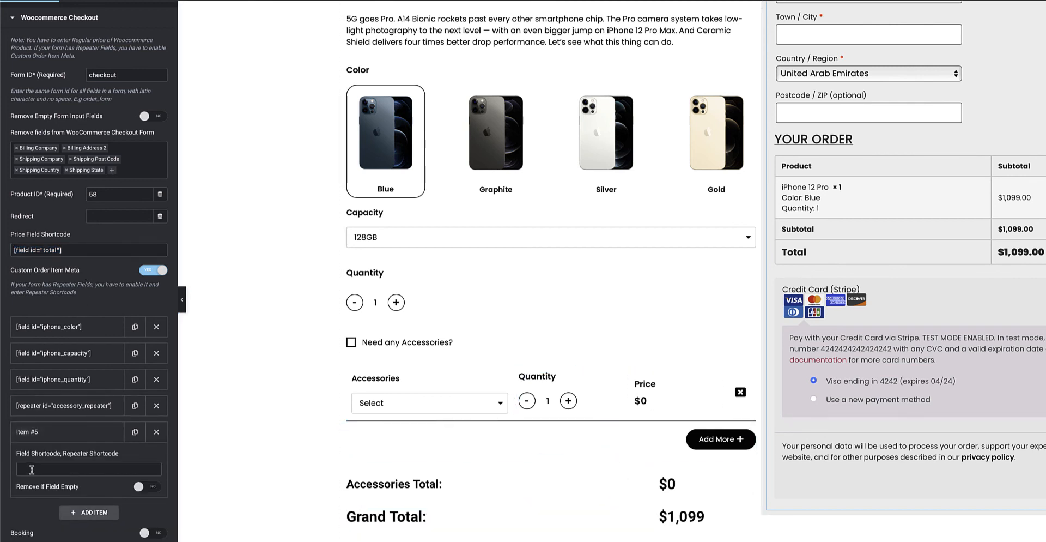
click(35, 470)
click(156, 434)
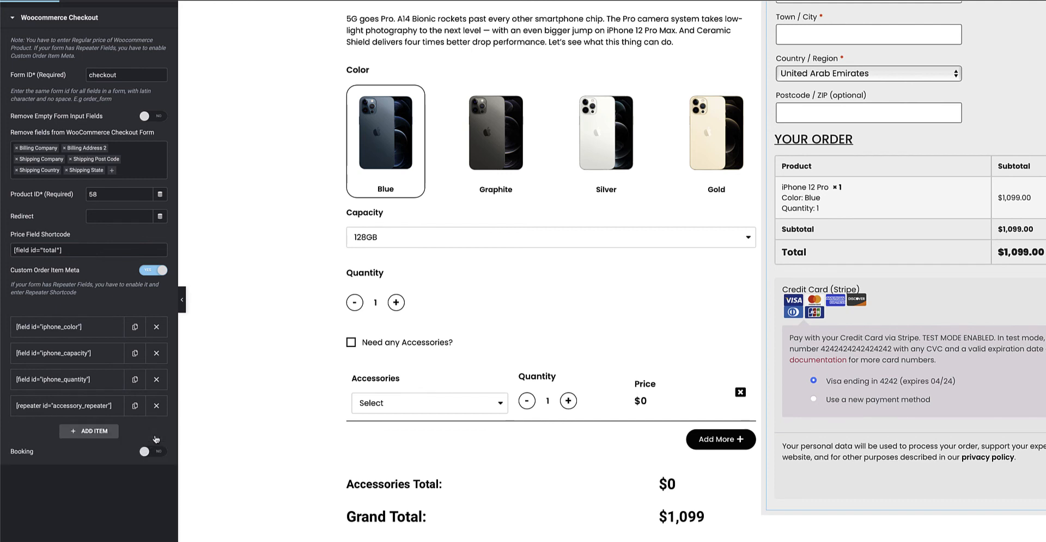
Compare the accessory_repeater order meta entry with the PAFE Form Builder Repeater settings of the Accessories section.
click(80, 412)
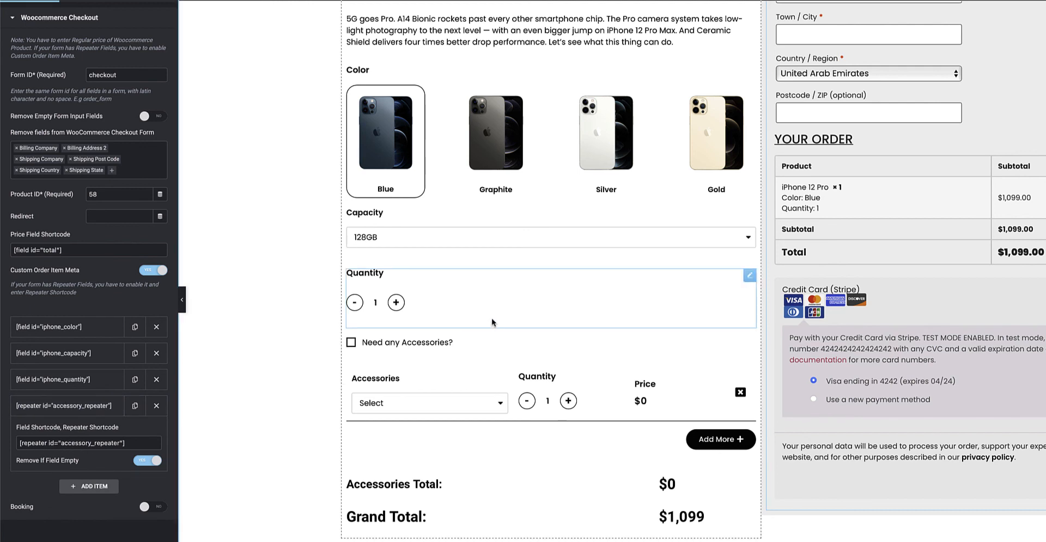
click(544, 361)
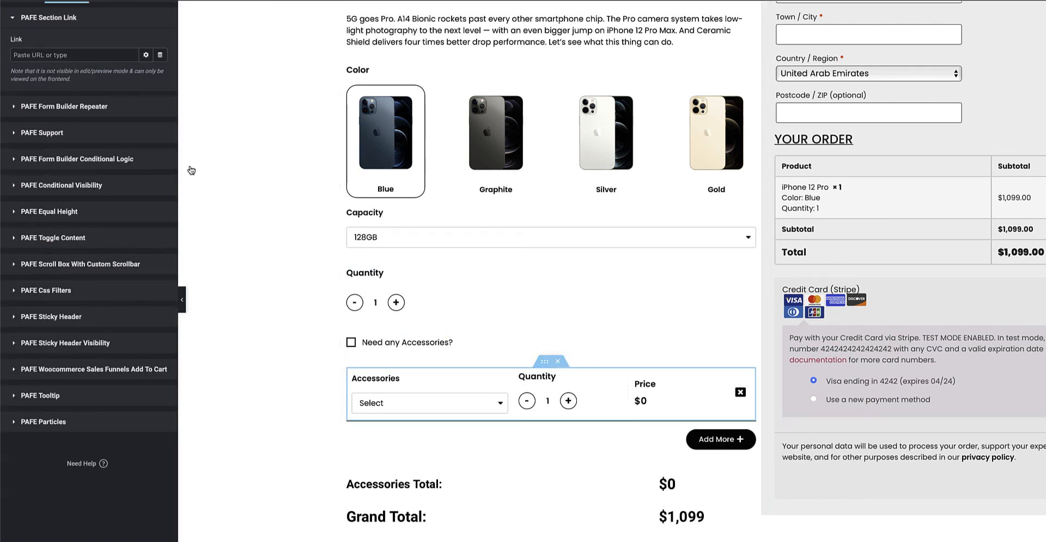
click(23, 1)
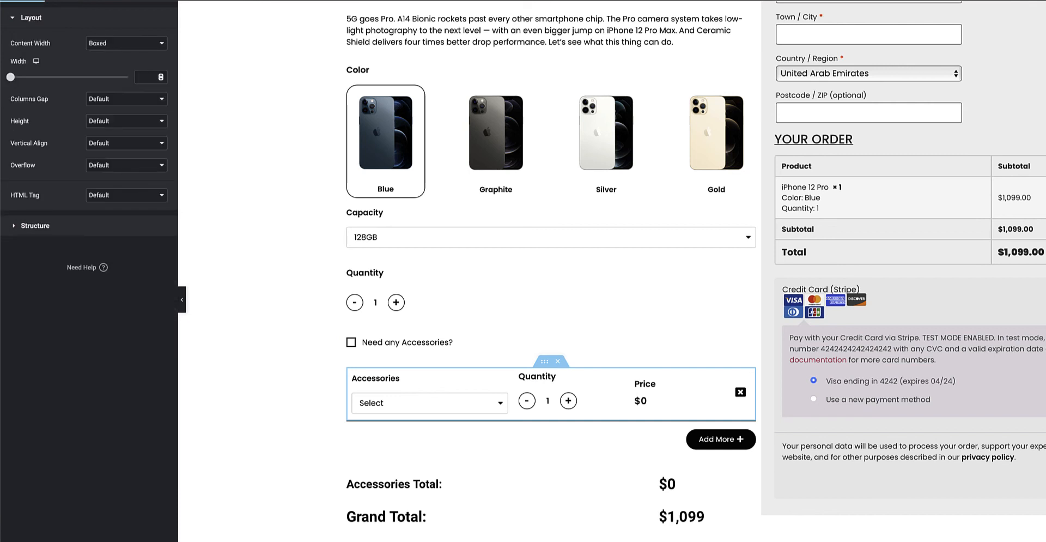
click(67, 1)
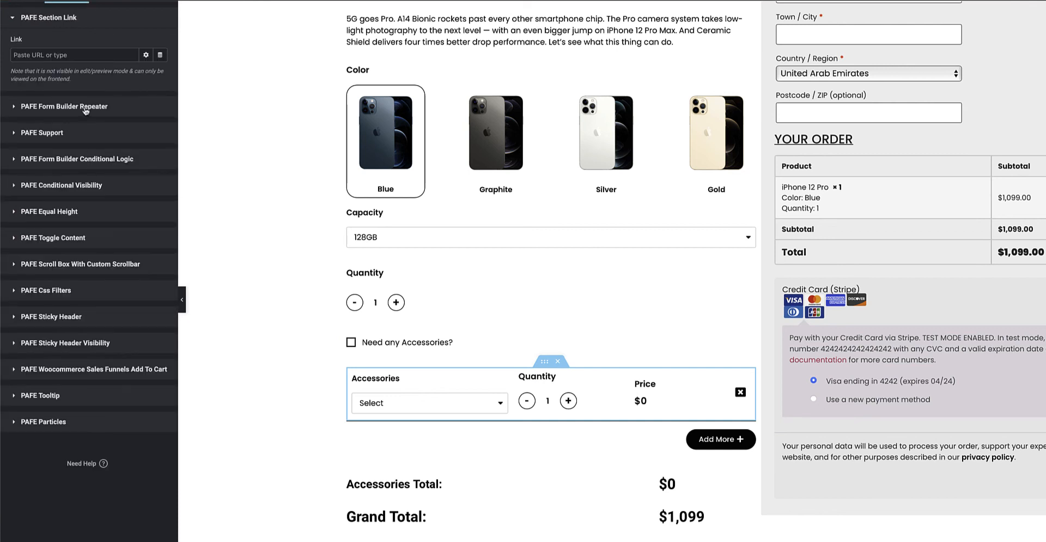
click(81, 43)
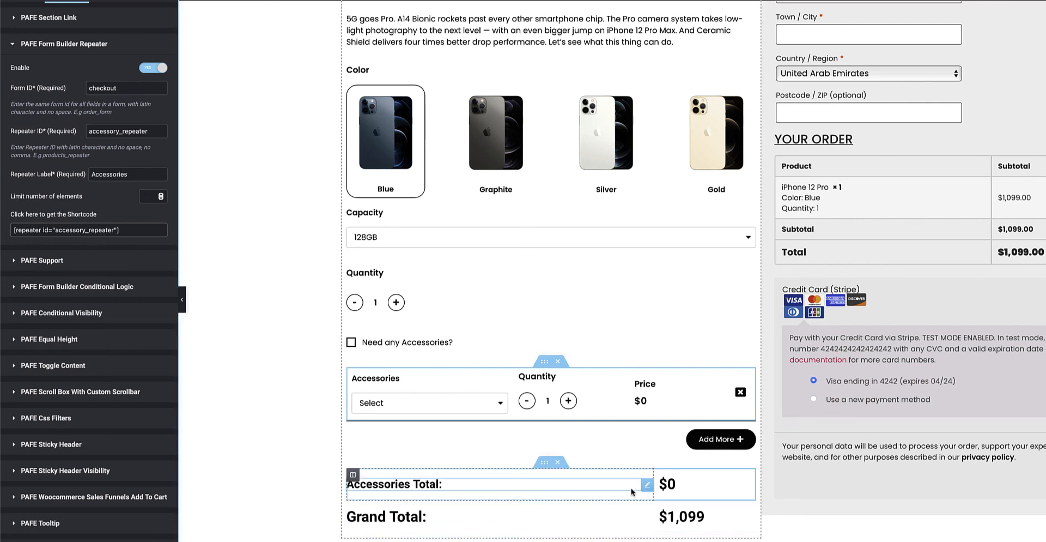
Reopen the checkout widget's settings, check the iphone_color meta entry, and review the checkout form and the Buy Now product page.
click(803, 484)
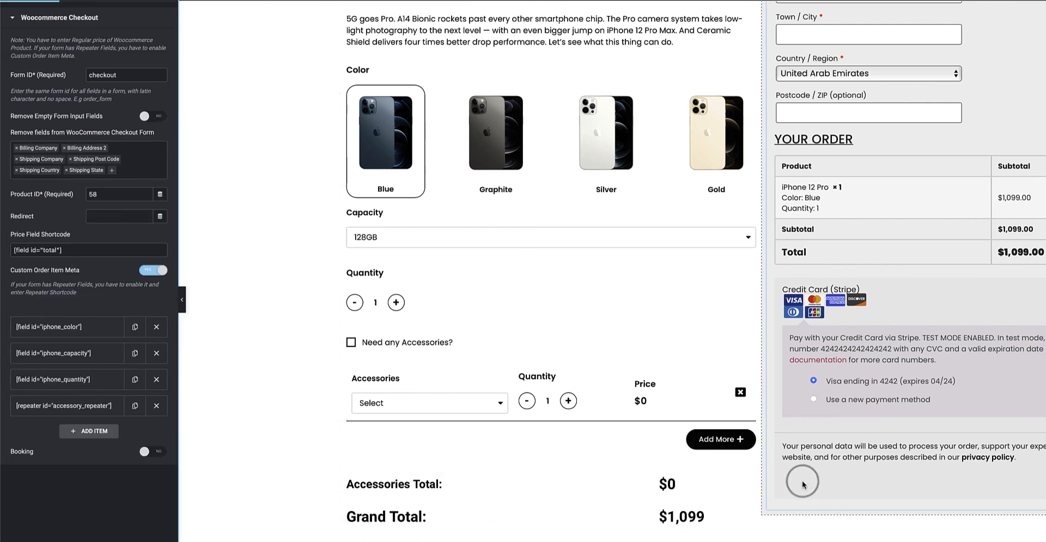
click(91, 330)
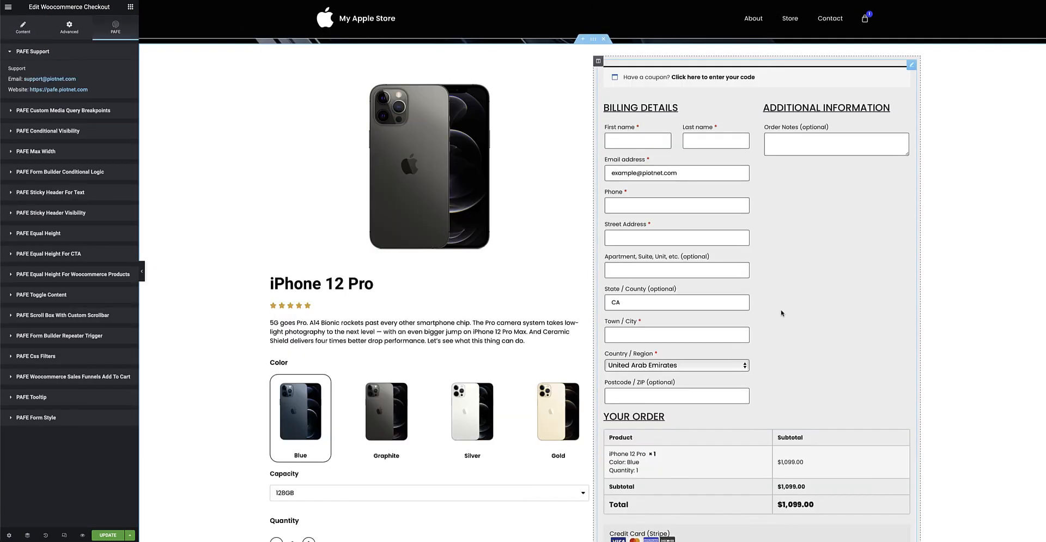
scroll(781, 313, down, 2)
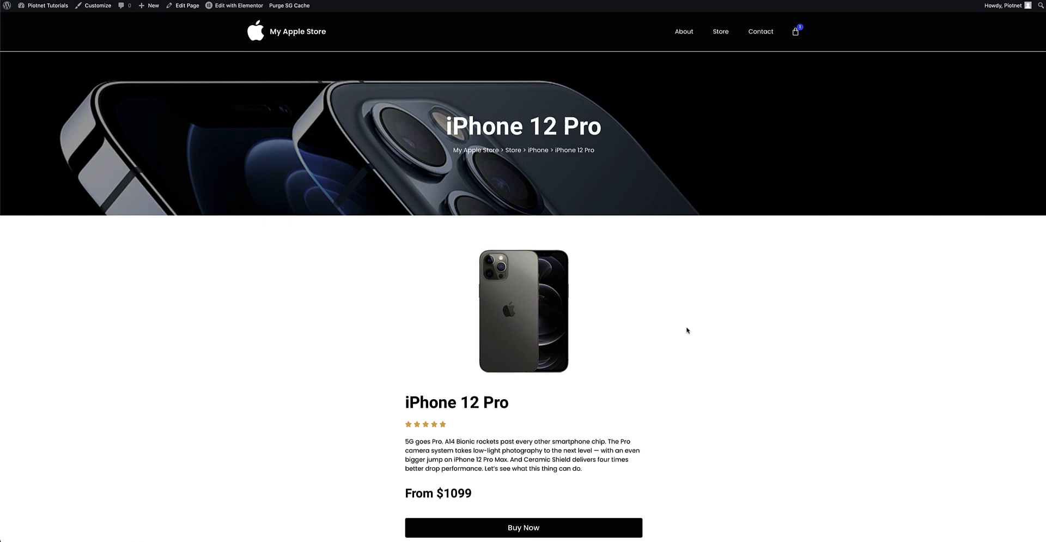
scroll(687, 338, down, 2)
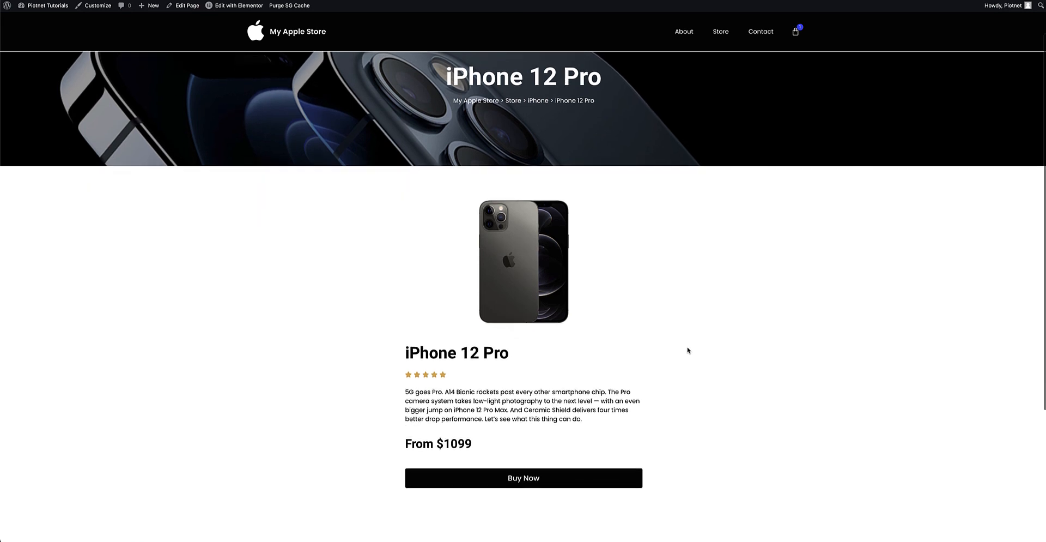
Open the iPhone 12 Pro Buy Now popup form and compare its fields with the single-page checkout form in Elementor.
scroll(686, 348, up, 2)
scroll(615, 339, down, 3)
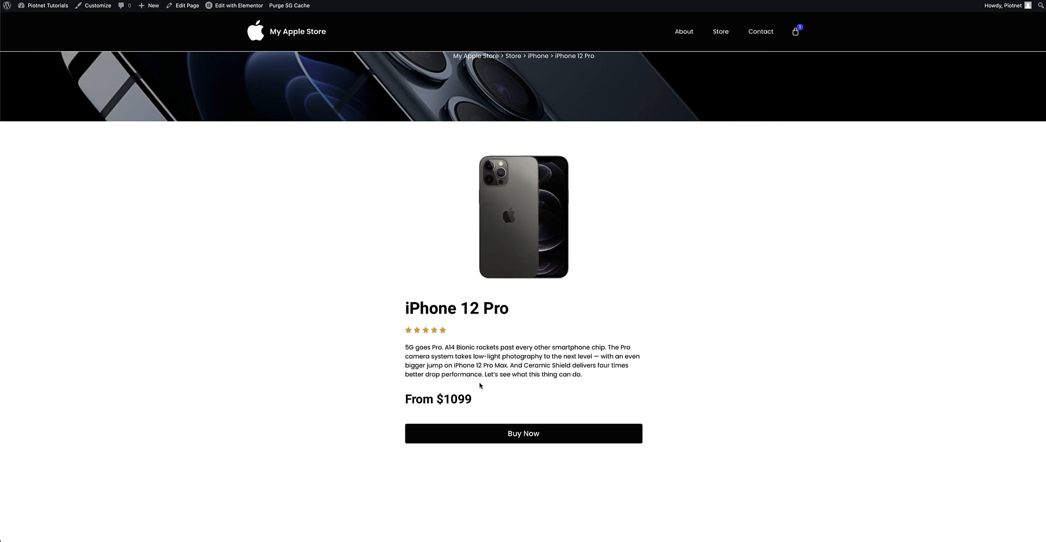
click(529, 437)
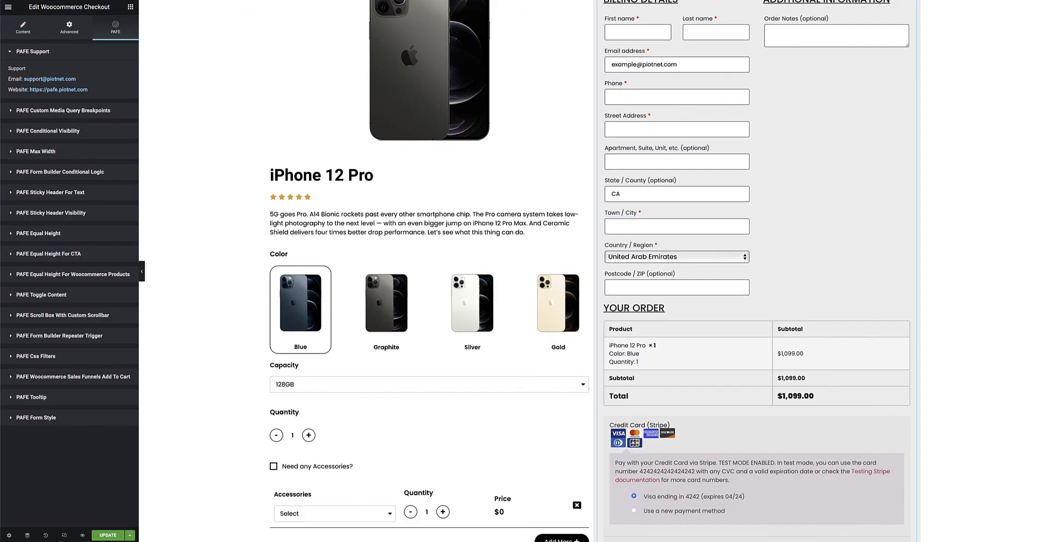
scroll(515, 223, down, 3)
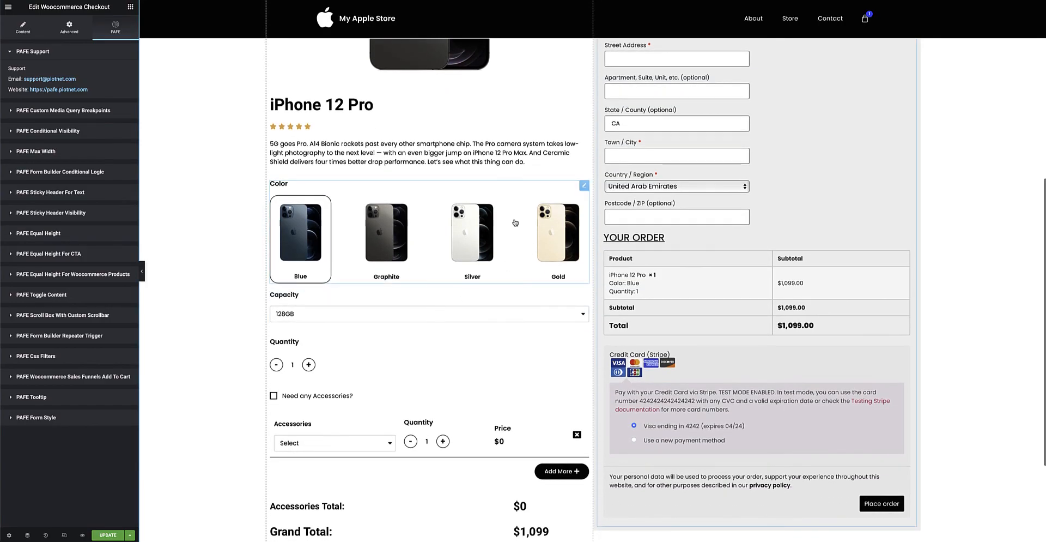
scroll(489, 224, down, 2)
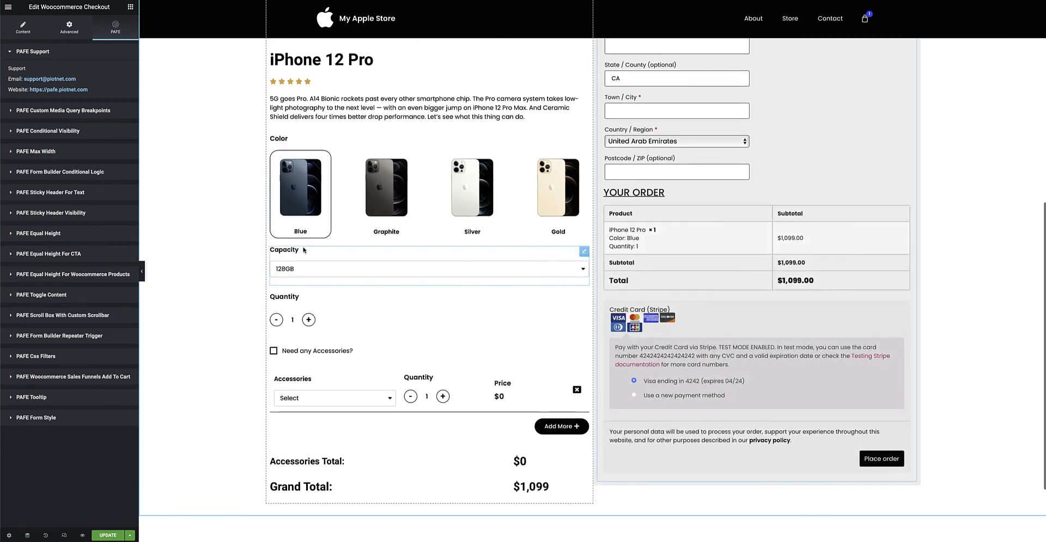
scroll(488, 320, up, 3)
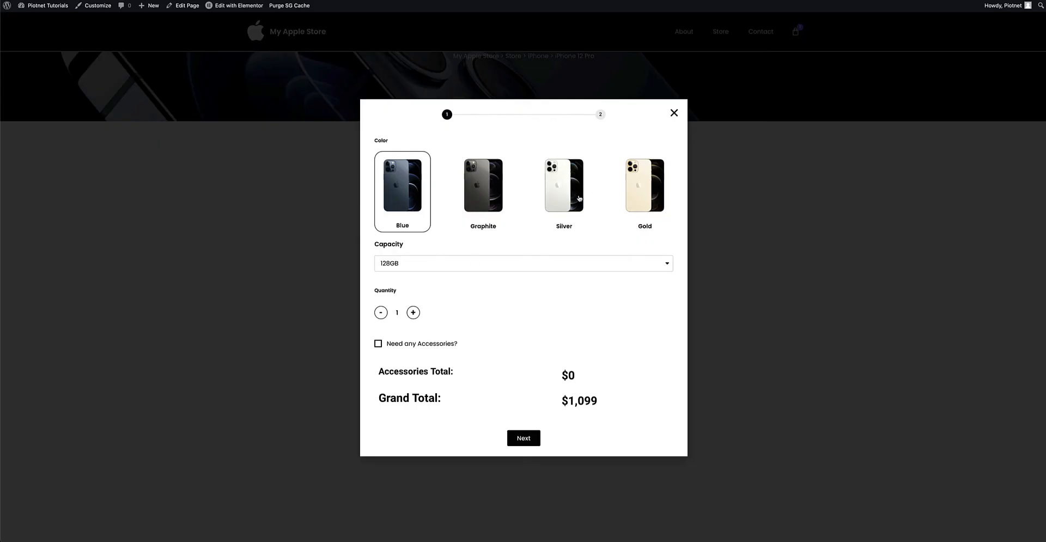
Choose the Silver color and 512GB capacity in the popup form, and set the phone quantity to 2.
click(495, 191)
click(572, 190)
click(439, 262)
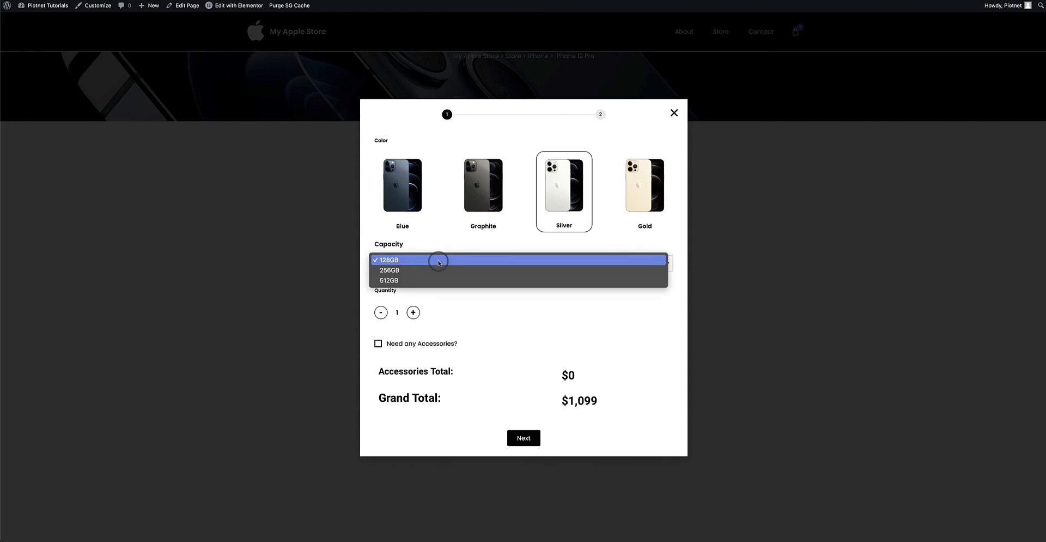
click(407, 280)
click(413, 312)
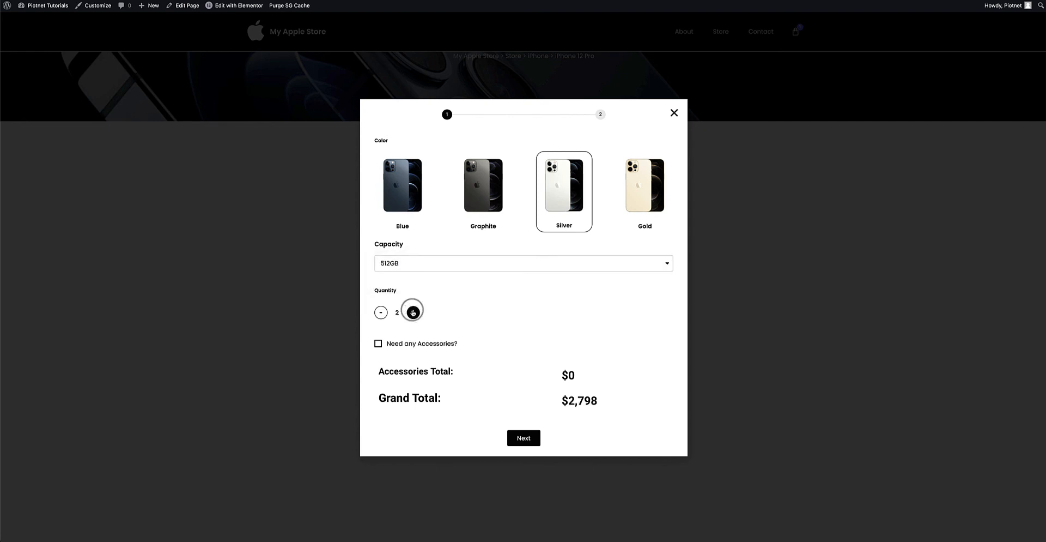
Enable accessories, select AirPods Pro $249 with quantity 2, and proceed to the checkout step before closing the popup.
click(433, 341)
click(481, 353)
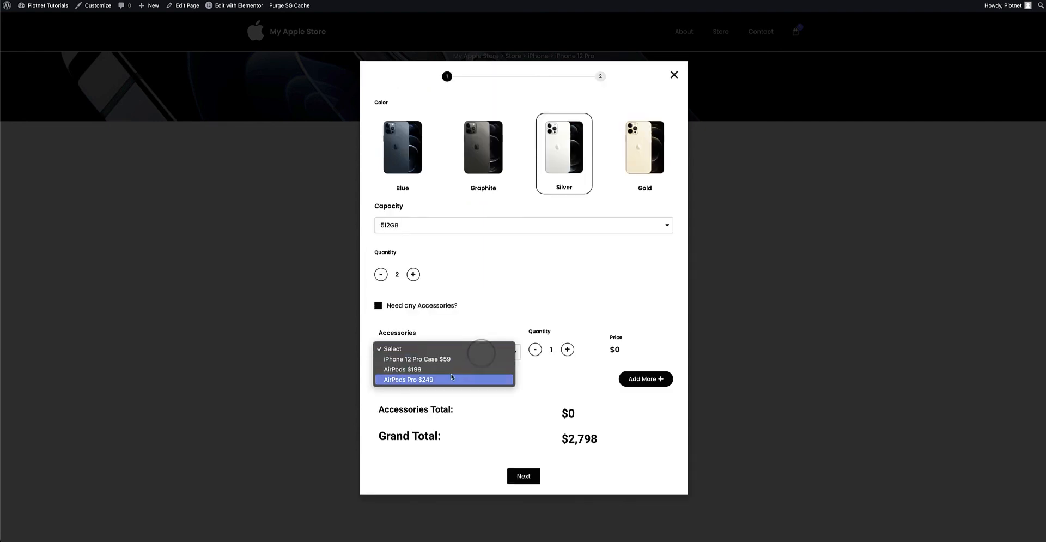
click(451, 379)
click(567, 349)
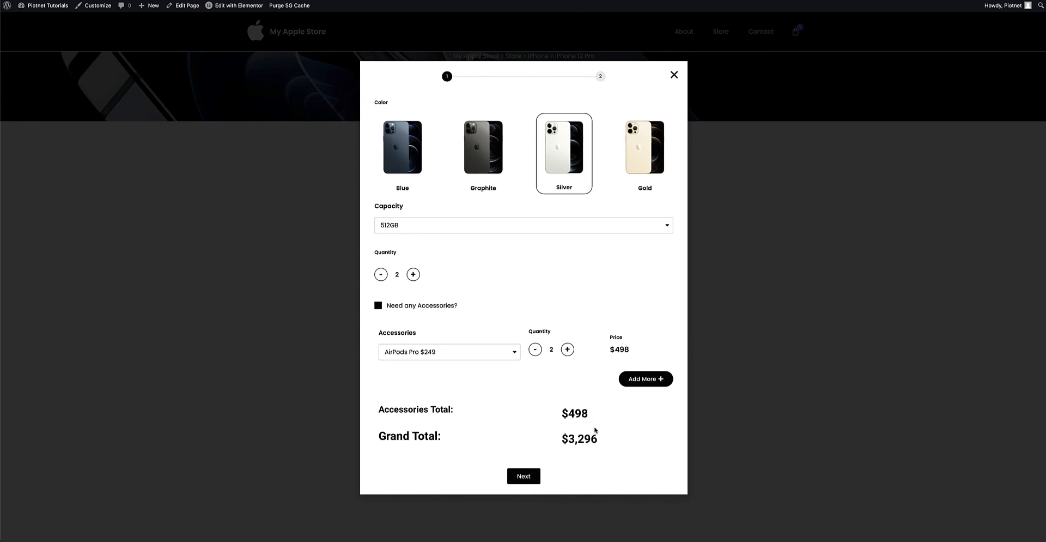
click(526, 477)
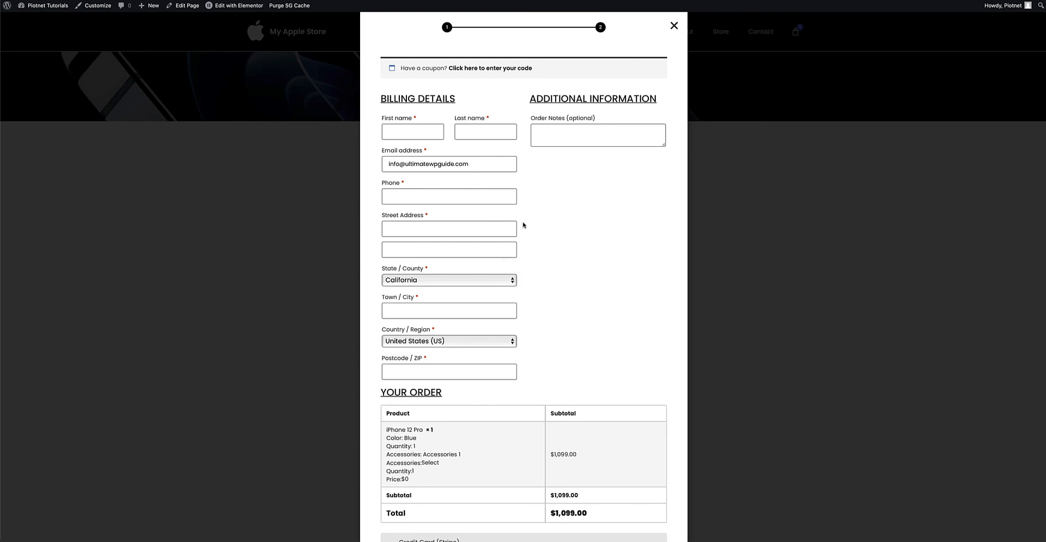
click(674, 26)
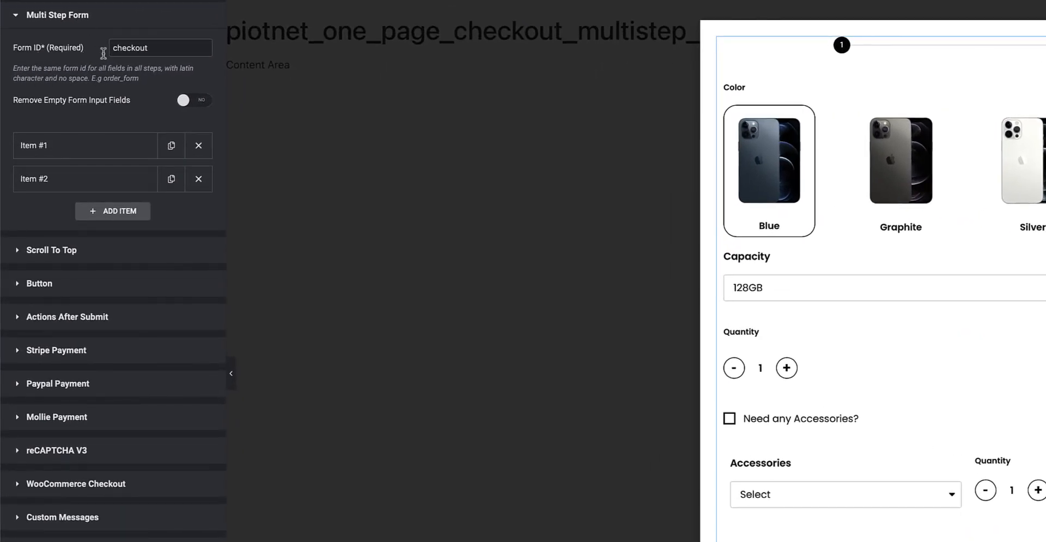
Examine the Multi Step Form settings: the Form ID and the template shortcodes of Item #1 and Item #2.
drag(155, 50, 109, 50)
click(95, 153)
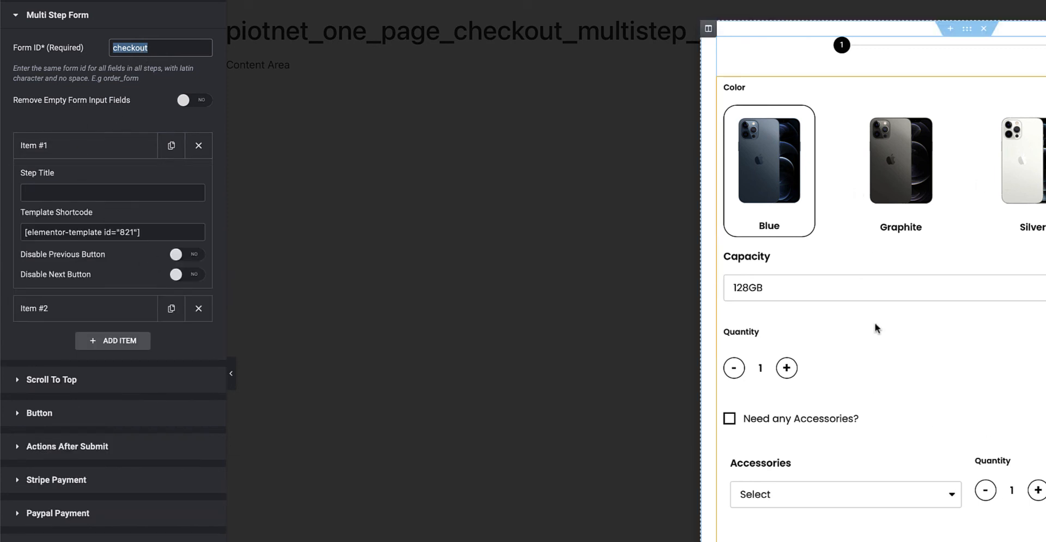
drag(150, 235, 11, 235)
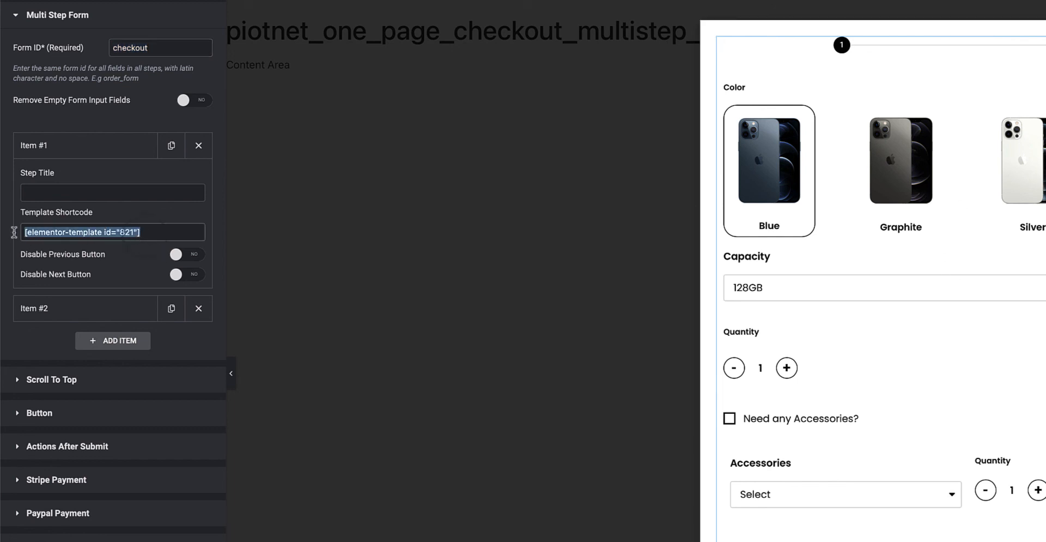
click(79, 152)
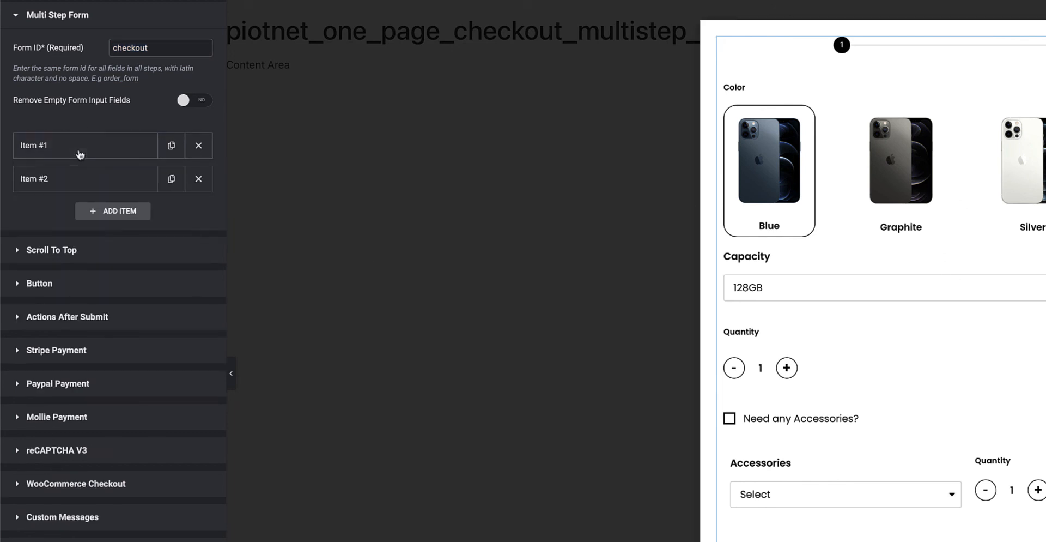
click(72, 183)
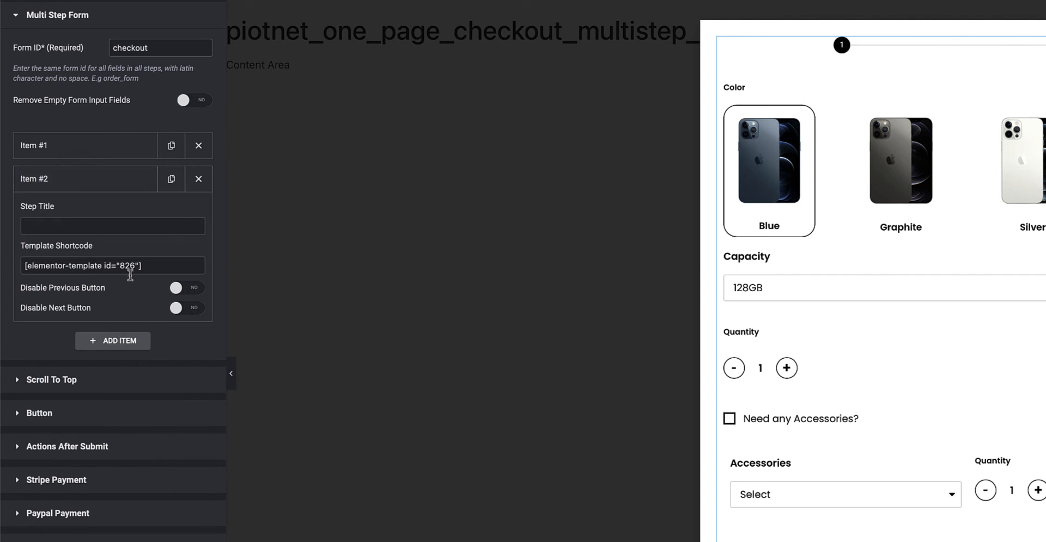
drag(146, 267, 24, 266)
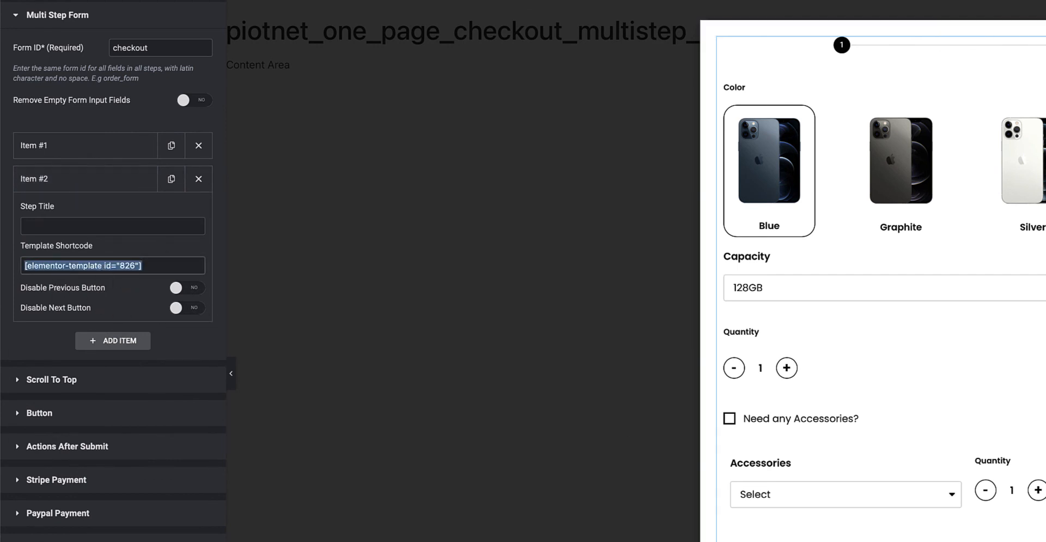
click(71, 187)
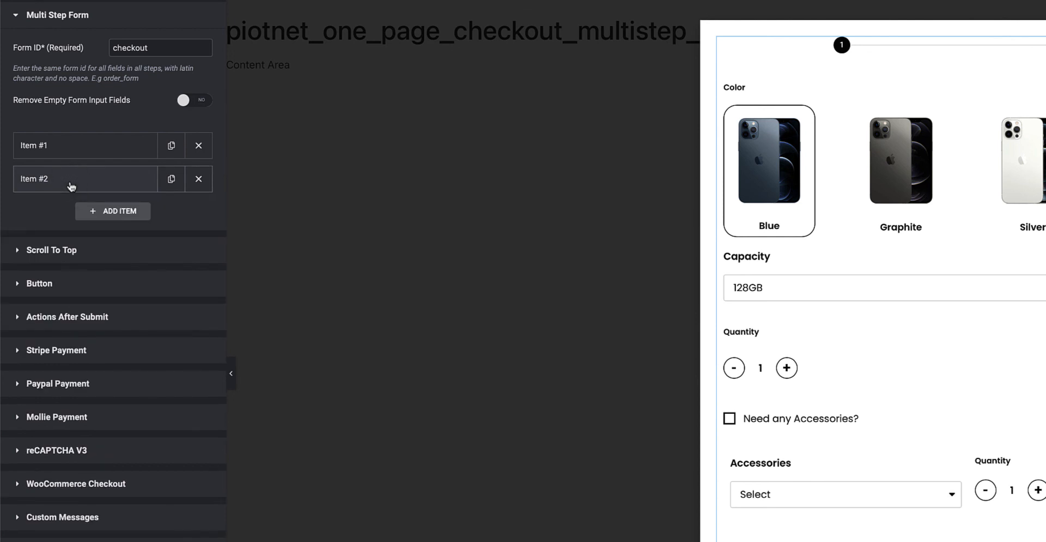
Review the multi-step form's Actions After Submit setting and the available actions, including Woocommerce Checkout.
click(119, 327)
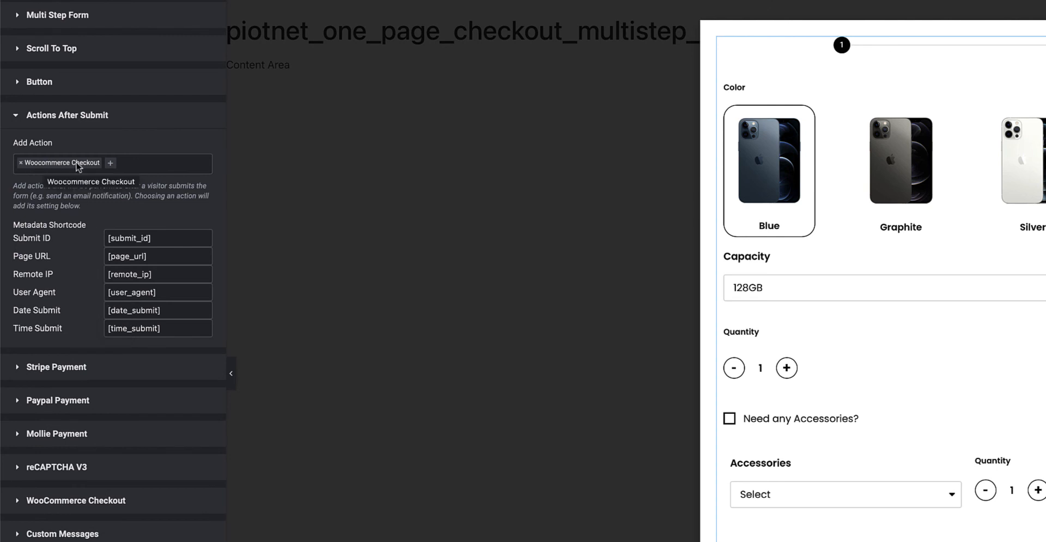
click(115, 164)
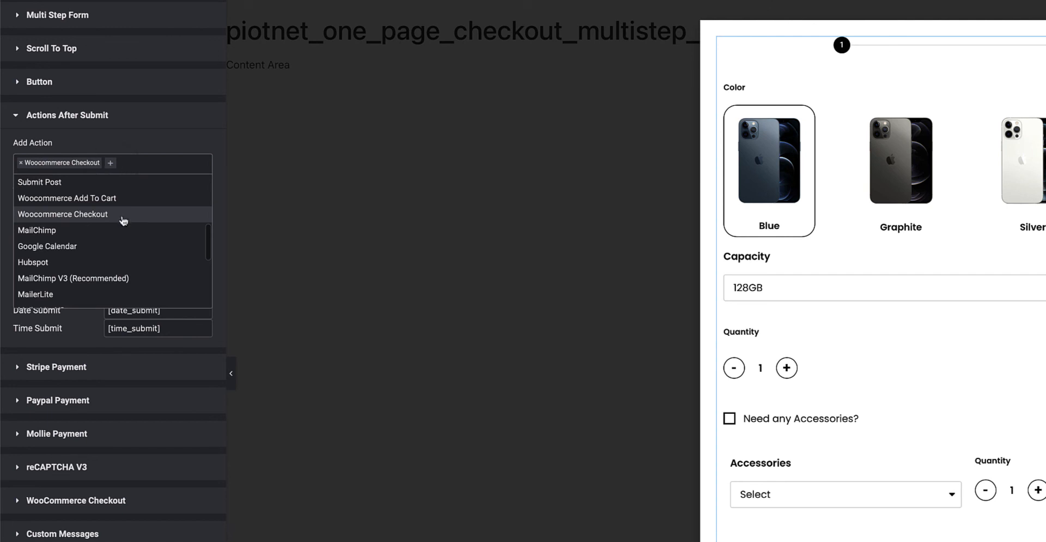
click(156, 144)
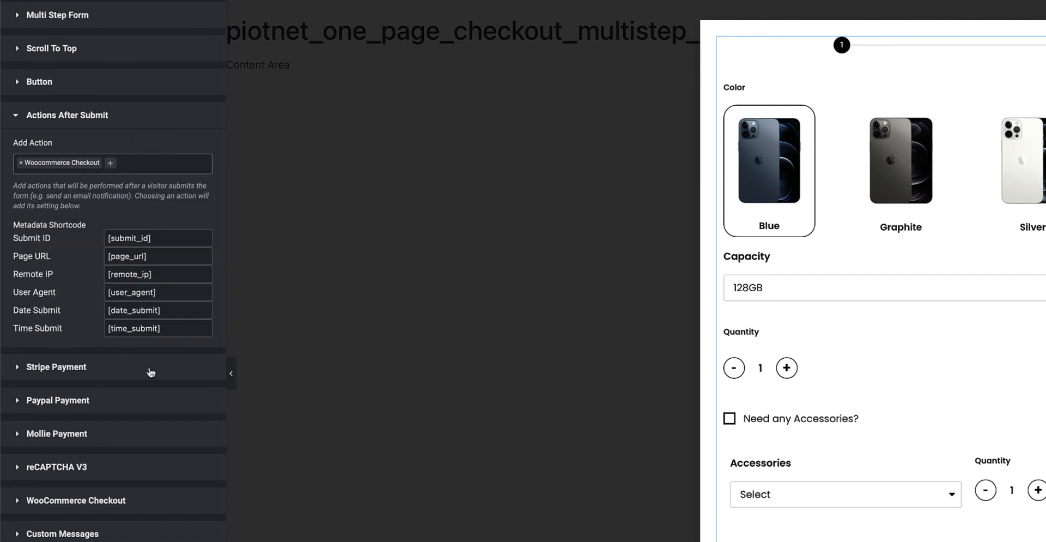
Examine the multi-step form's WooCommerce Checkout settings and compare its Product ID and Redirect fields with the single-page checkout widget's.
click(111, 501)
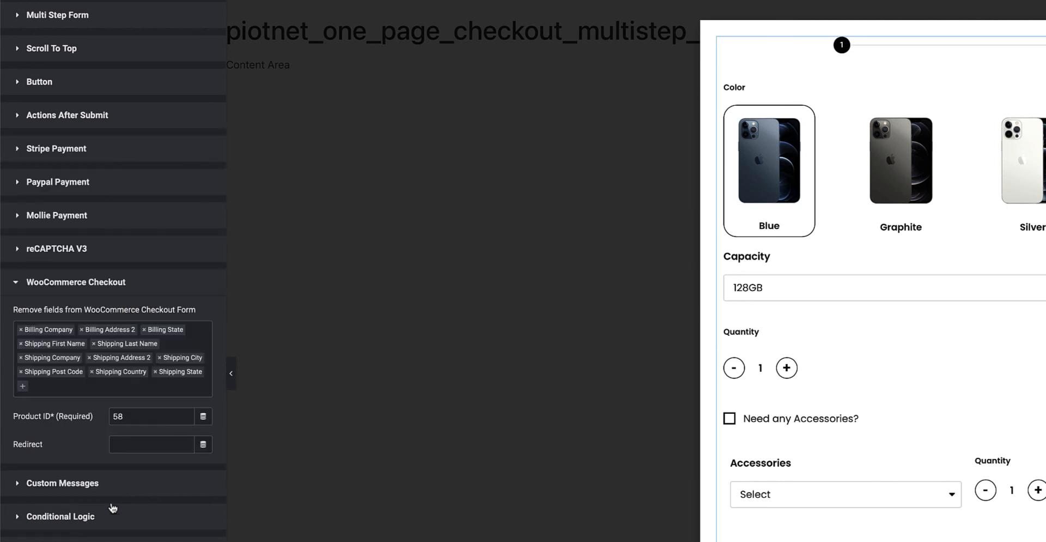
click(130, 417)
drag(129, 416, 106, 416)
click(125, 444)
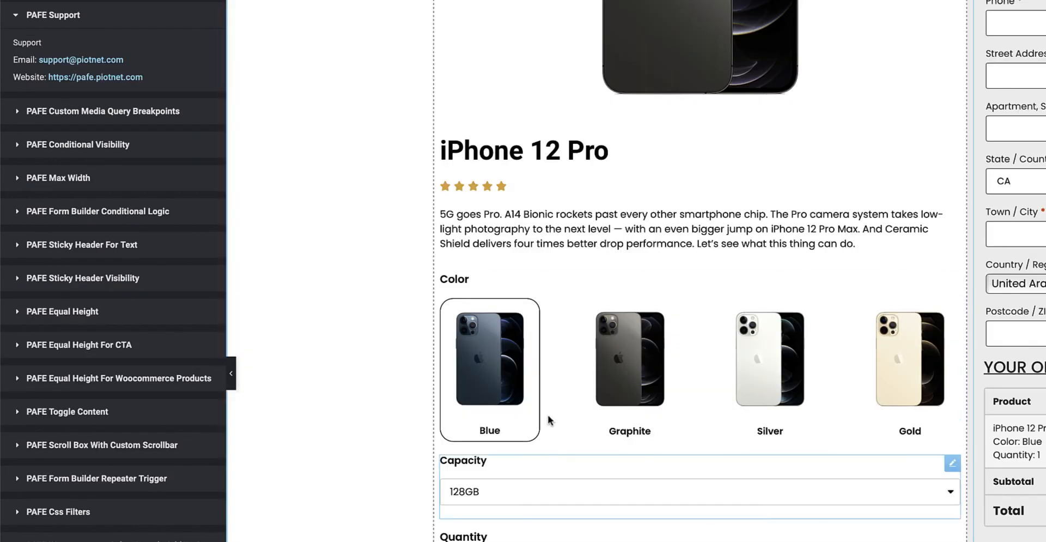
scroll(549, 420, down, 5)
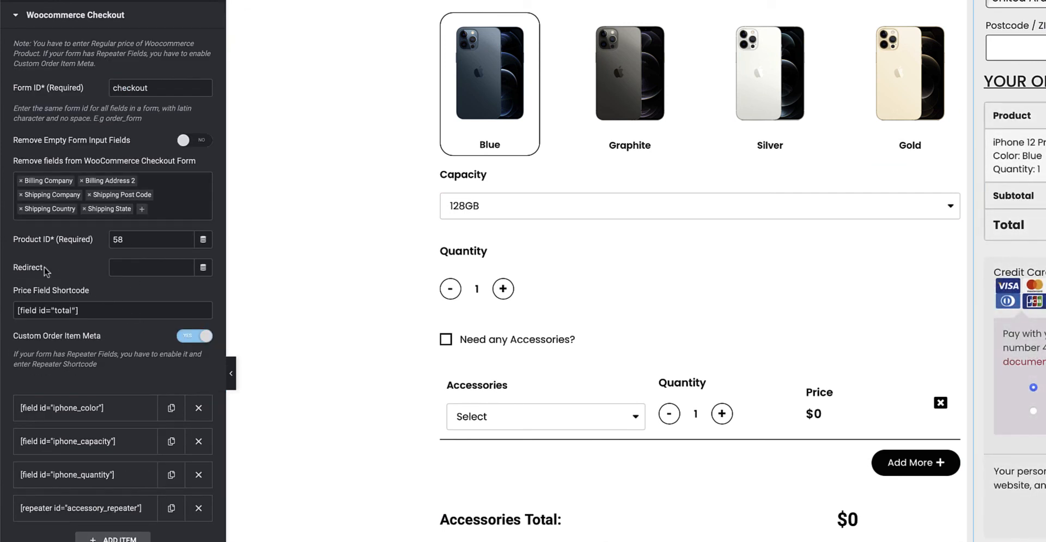
click(131, 266)
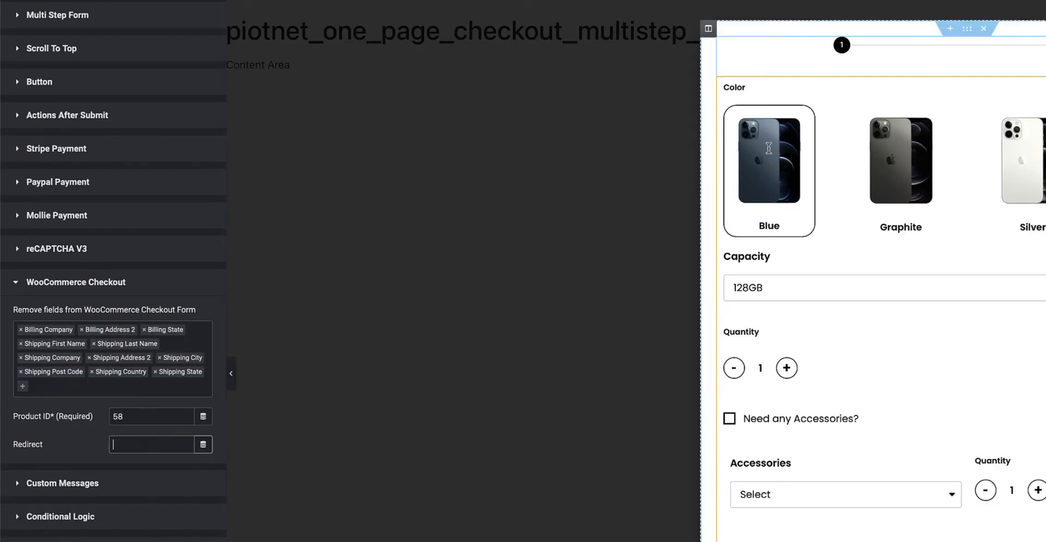
click(123, 445)
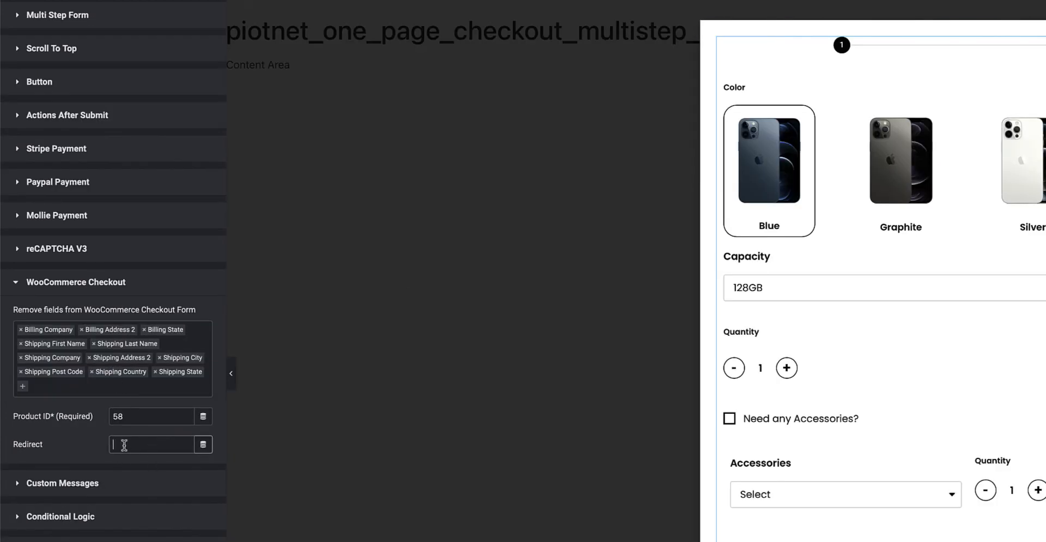